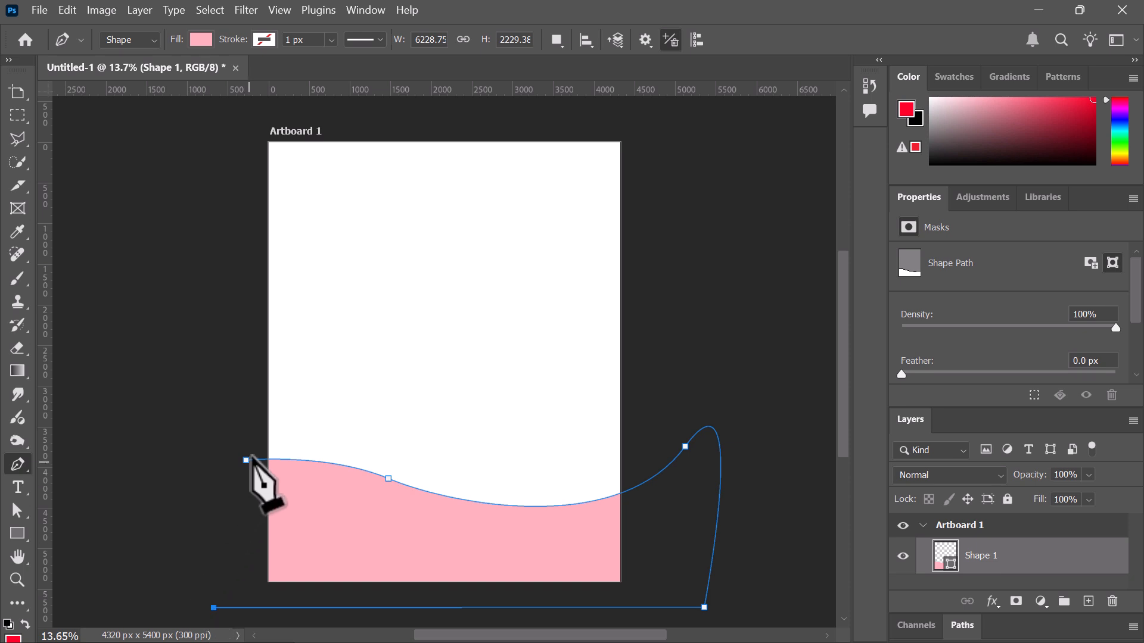
Close the wave path back at its starting anchor along the artboard's bottom
left_click(246, 460)
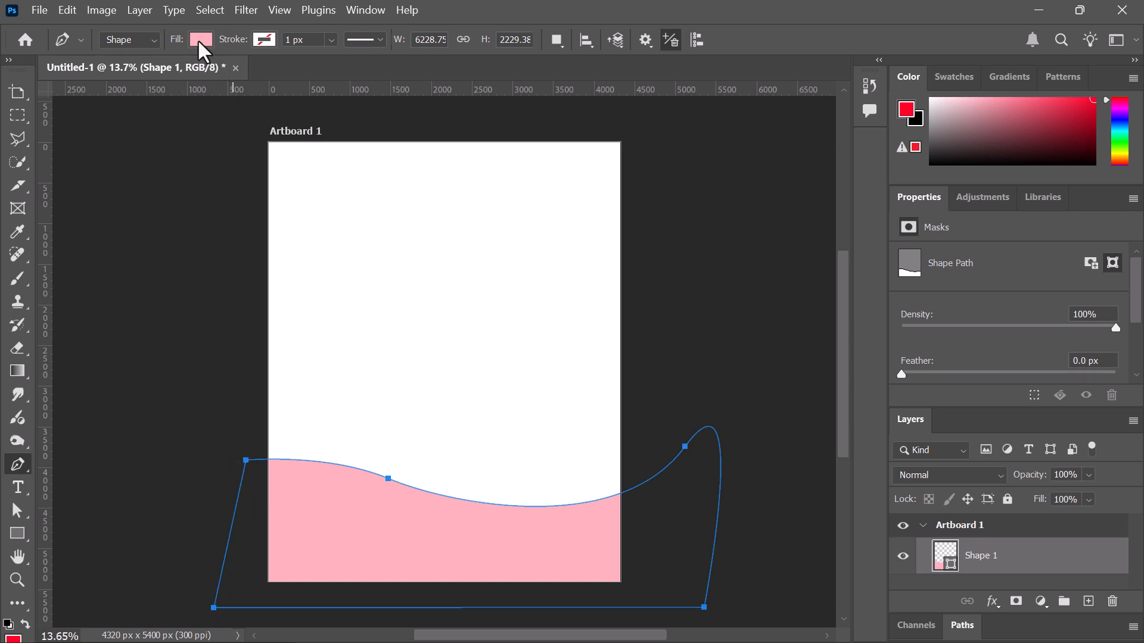
left_click(200, 40)
left_click(516, 160)
Fill the wave shape with red from the Fill swatch's recent colours
left_click(201, 39)
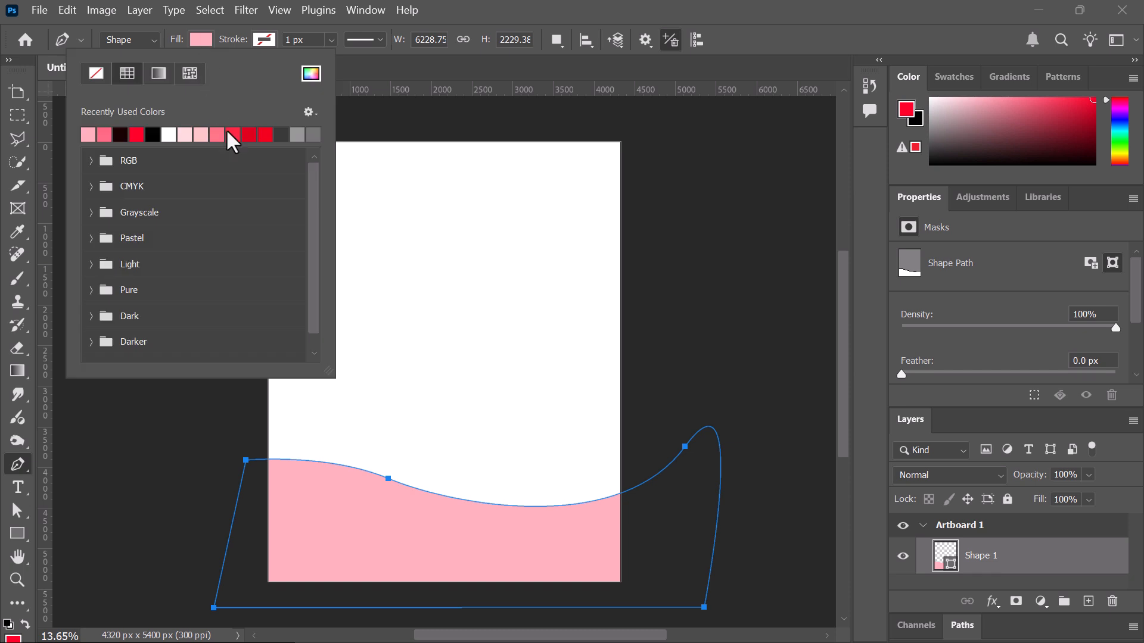
left_click(266, 135)
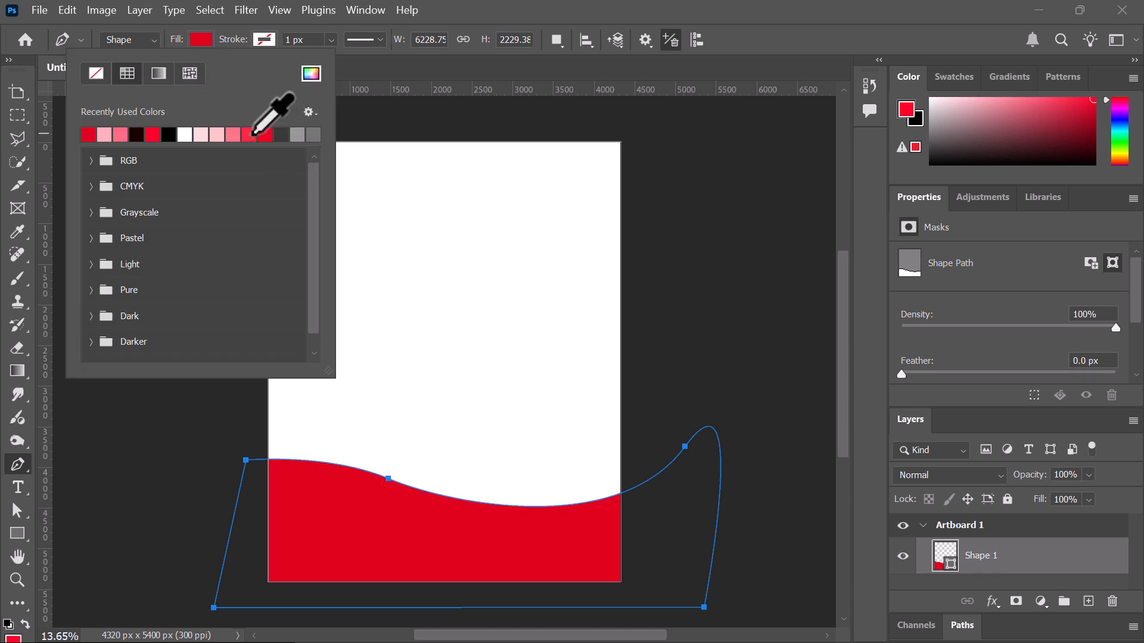
left_click(599, 7)
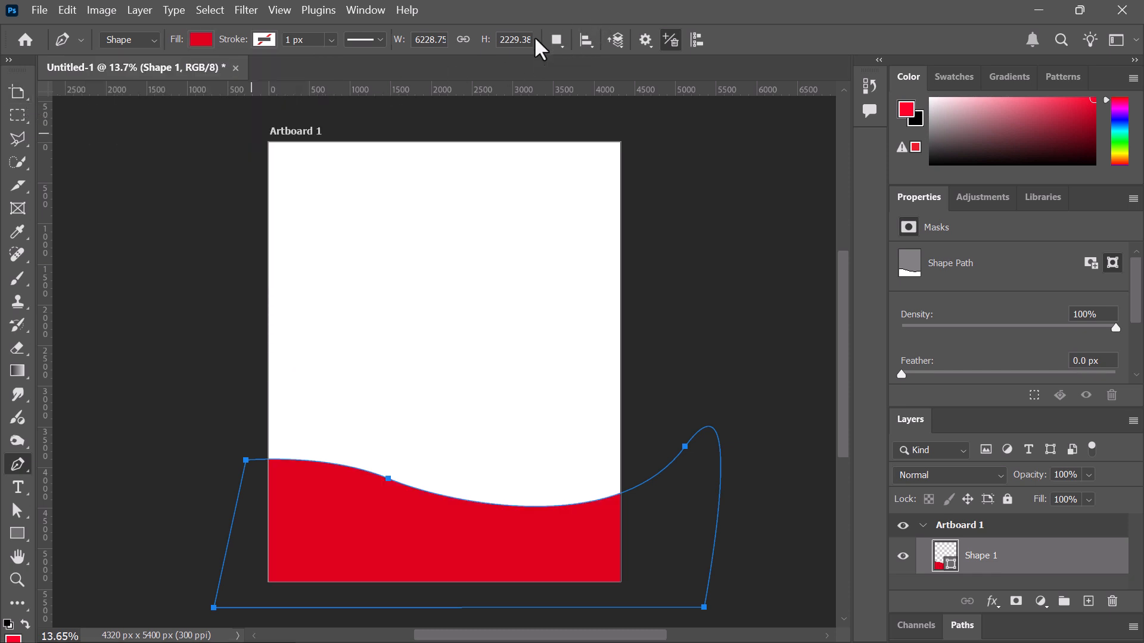
right_click(22, 98)
left_click(51, 91)
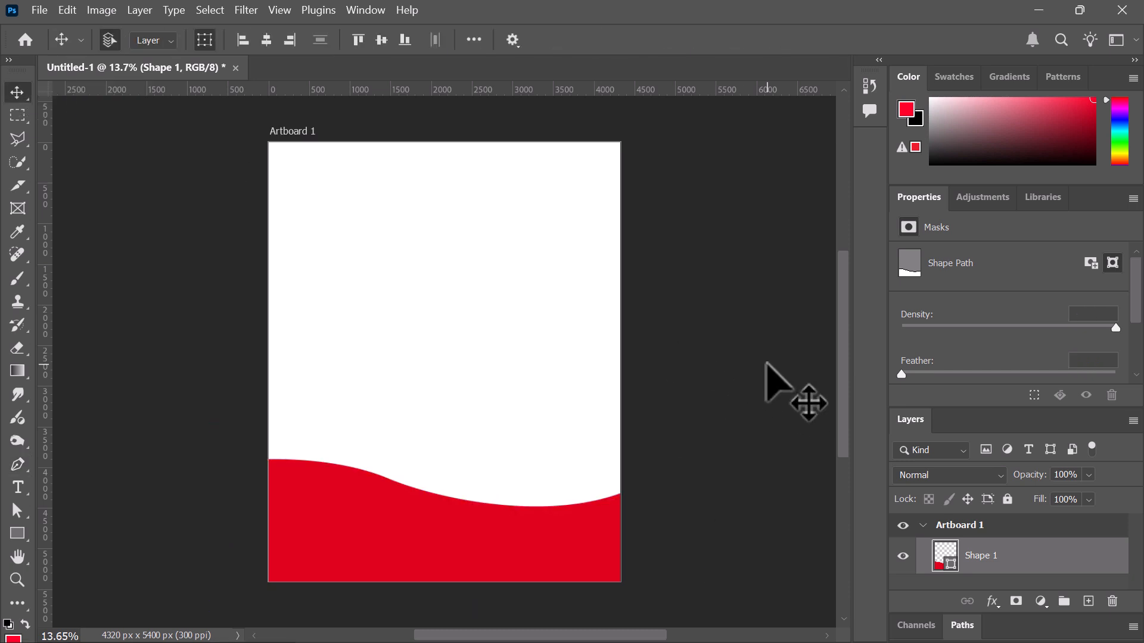
Draw a new closed curved shape overlapping the top of the red wave
left_click(800, 368)
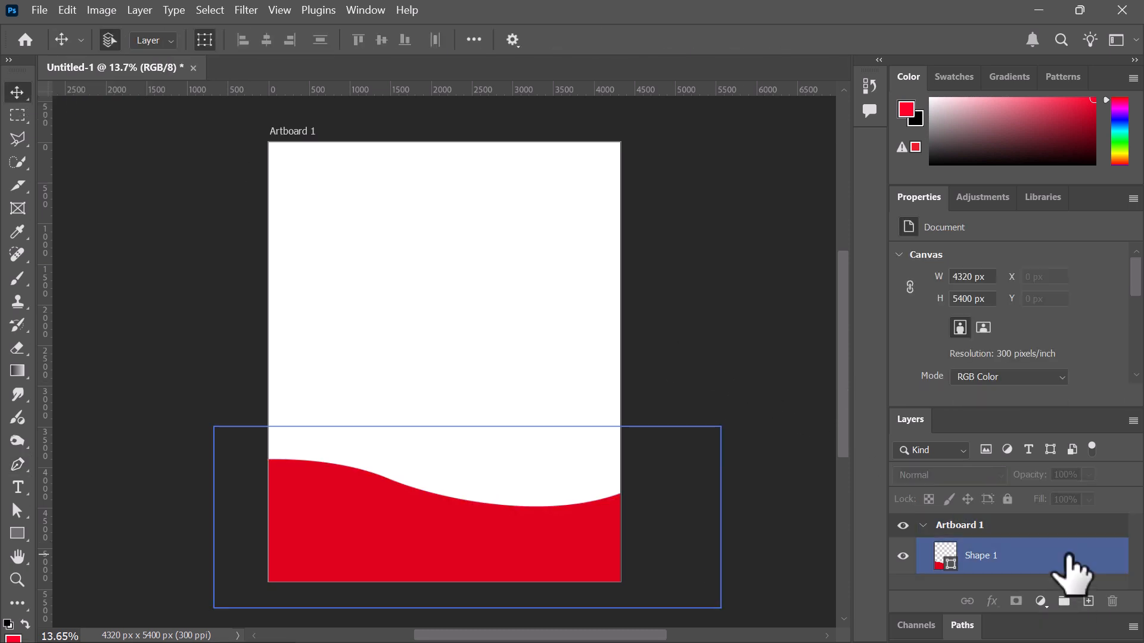
left_click(1039, 554)
left_click(58, 199)
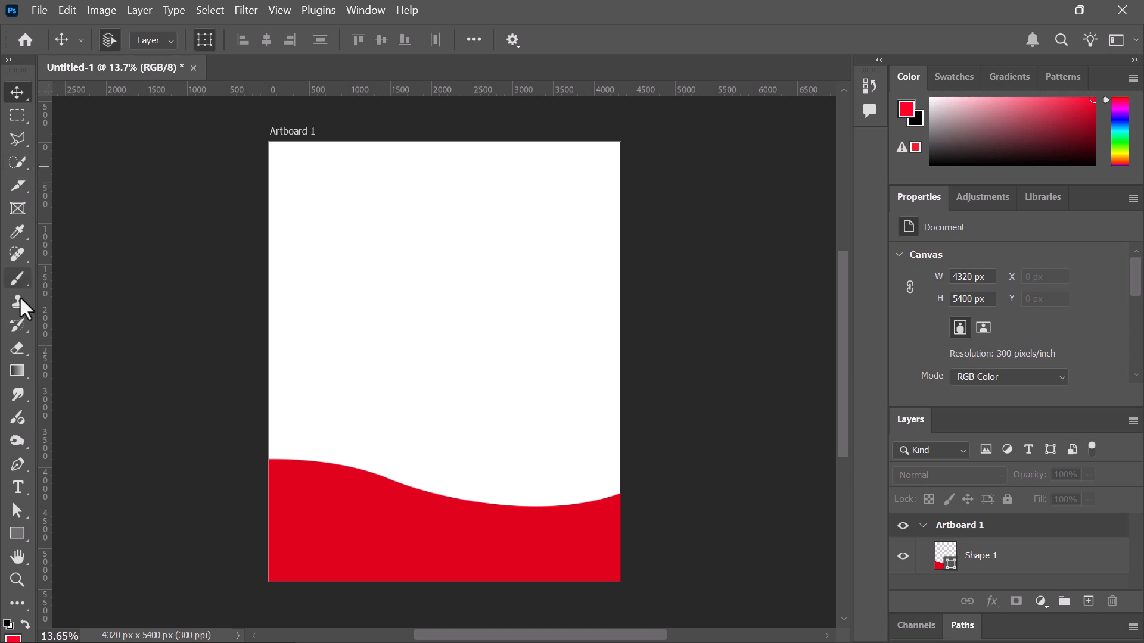
left_click(246, 483)
left_click_drag(408, 507, 493, 553)
left_click_drag(706, 445, 762, 356)
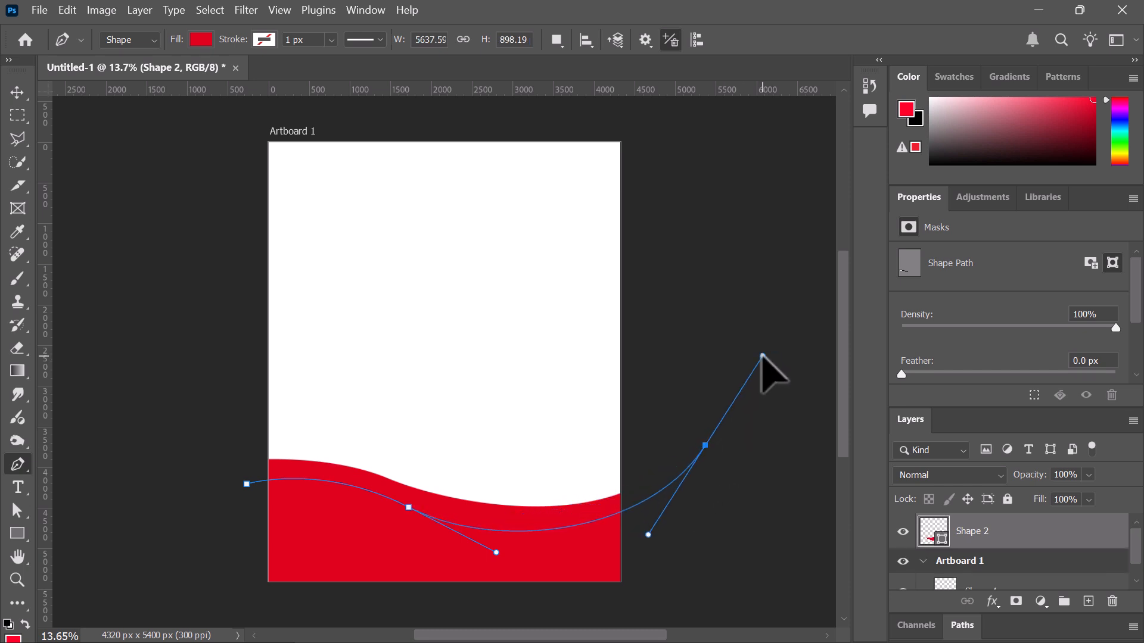
left_click(154, 384)
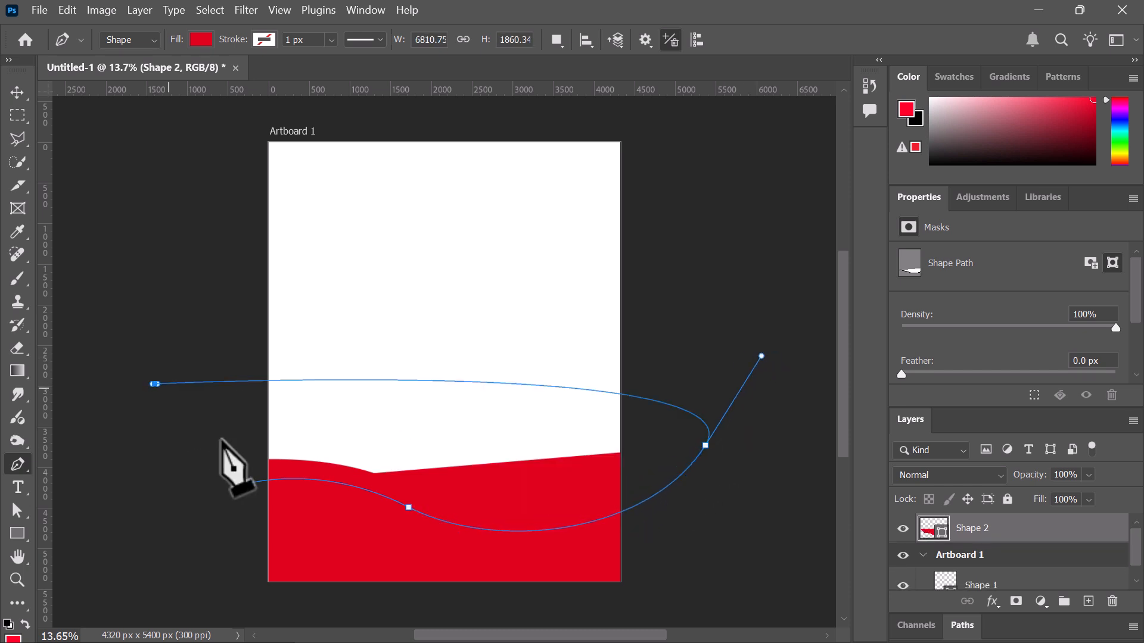
left_click(247, 484)
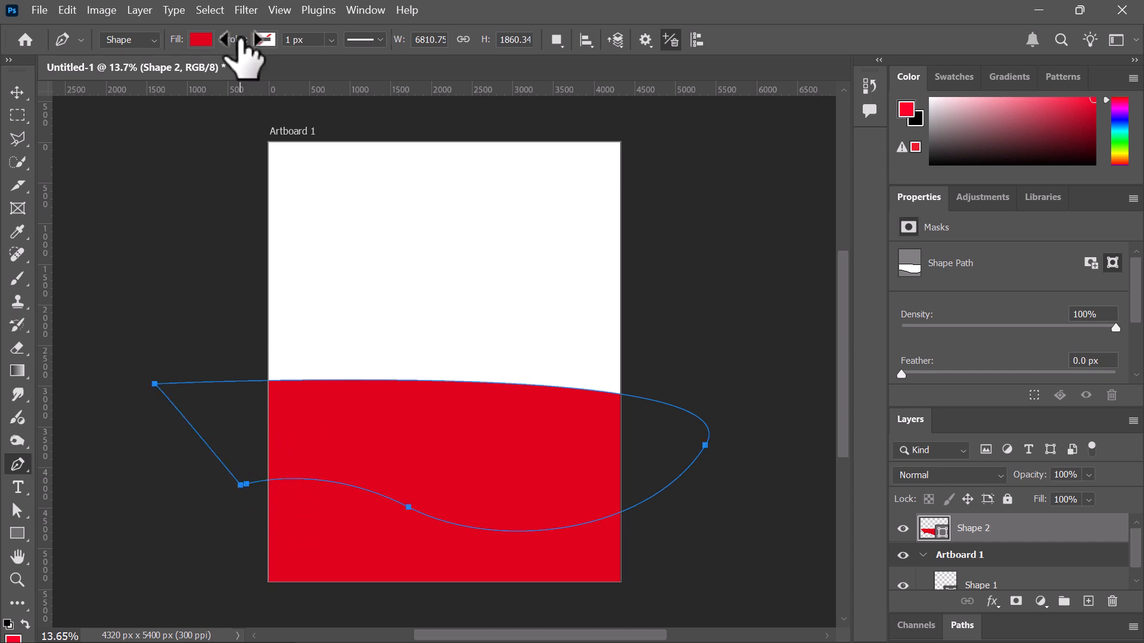
Fill the new shape light pink and float the Layers panel on its own
left_click(210, 39)
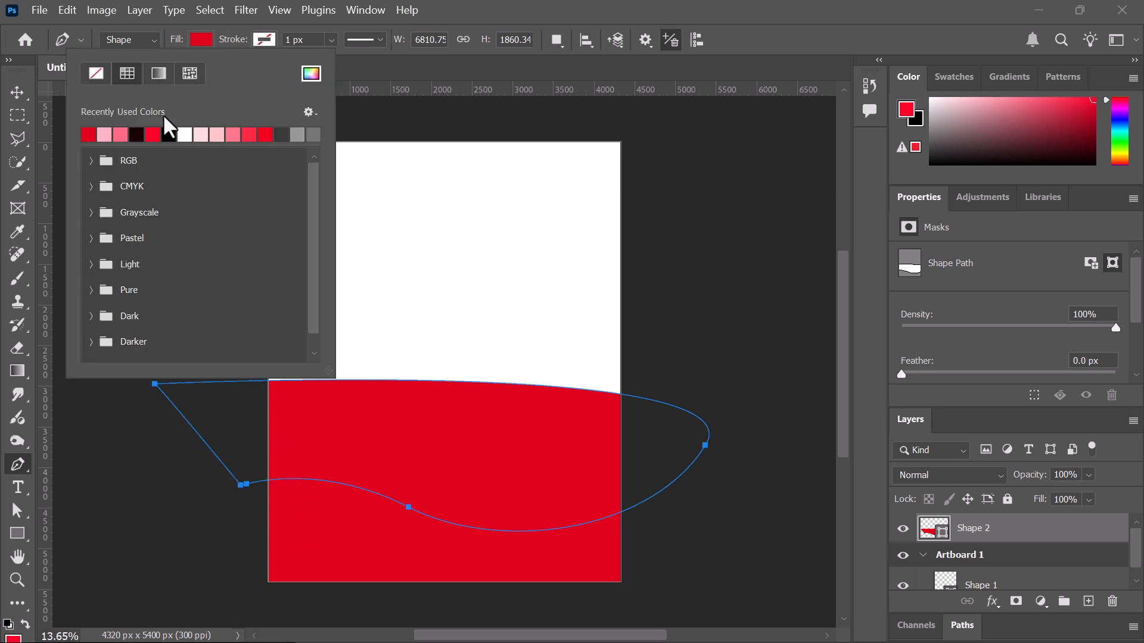
left_click(207, 135)
left_click(17, 93)
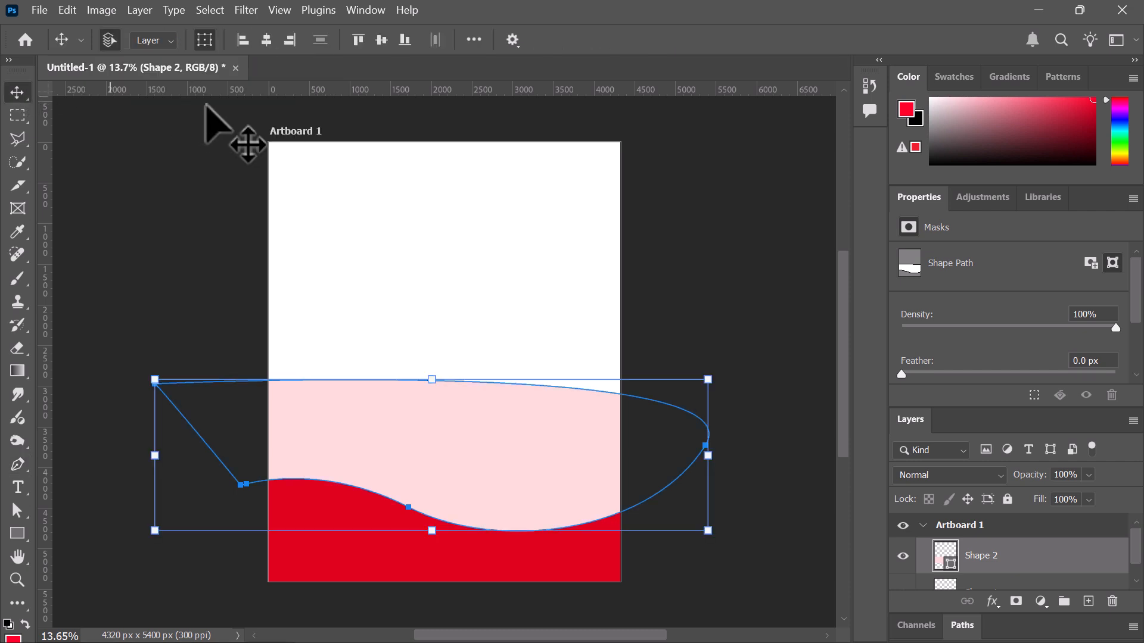
scroll(989, 548, "down", 1)
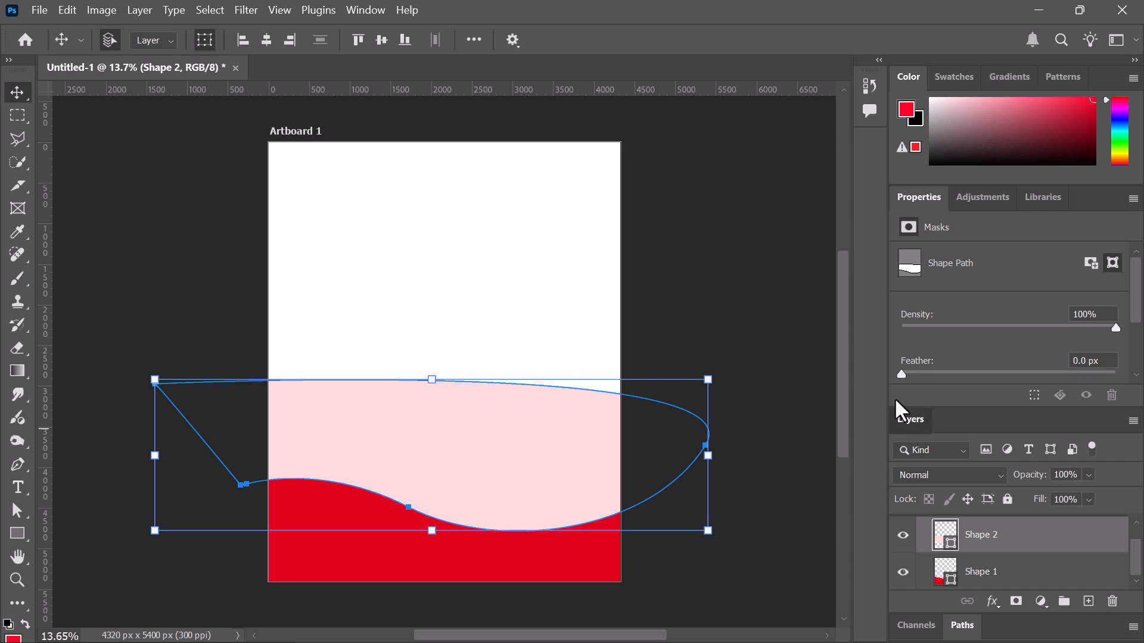
left_click_drag(900, 414, 750, 181)
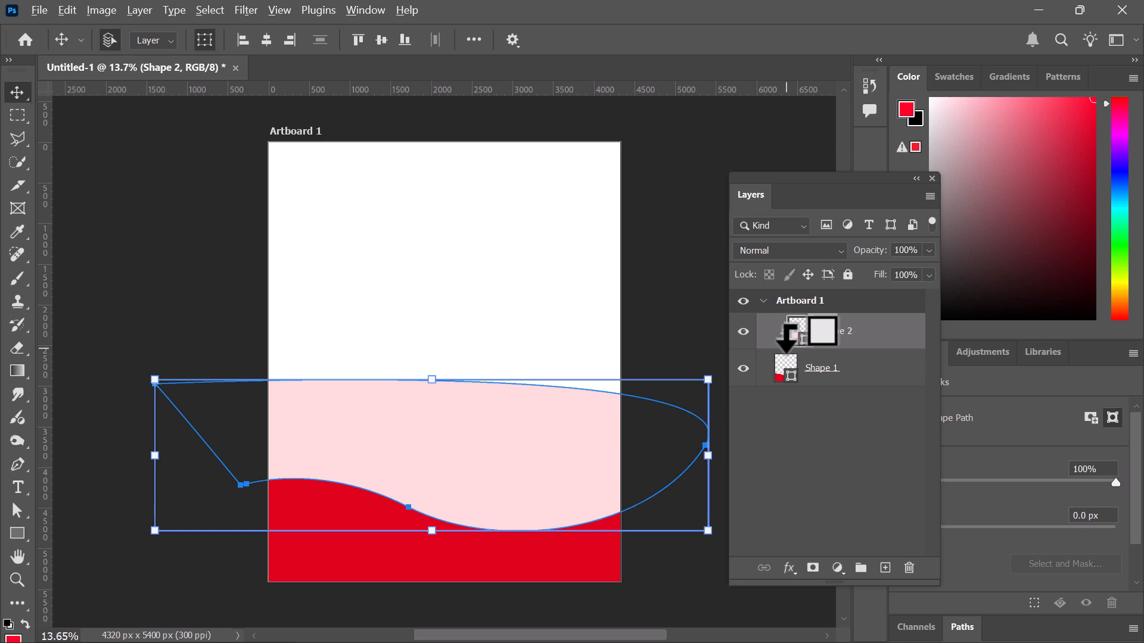
Clip Shape 2 into the red wave and give its mask a 179.6 px feather
left_click(801, 349, "alt")
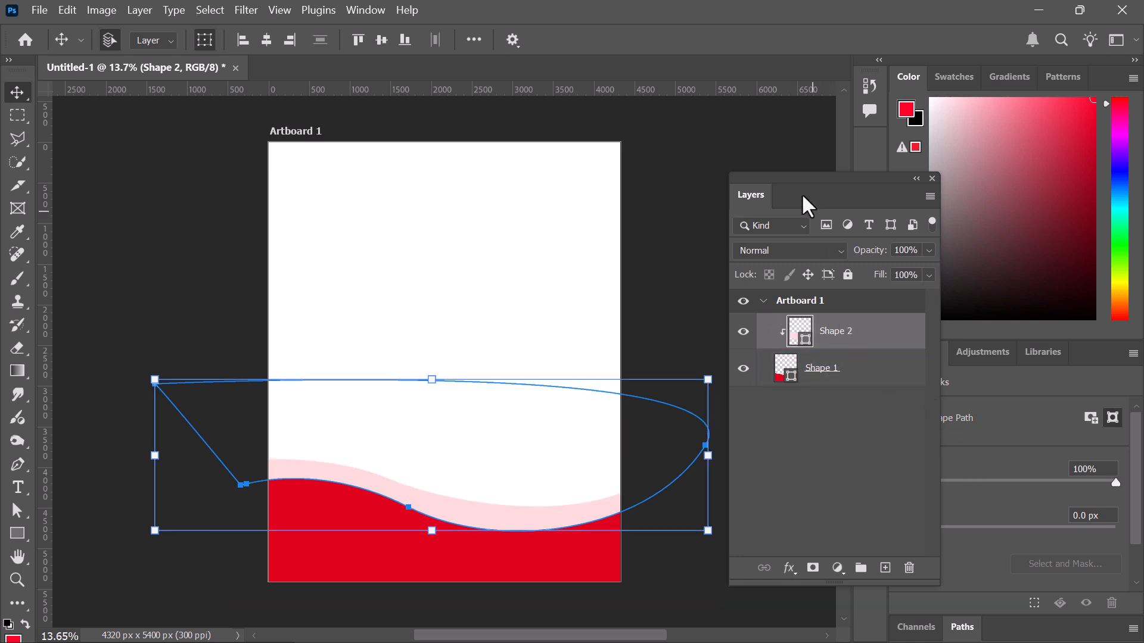
left_click_drag(760, 177, 672, 93)
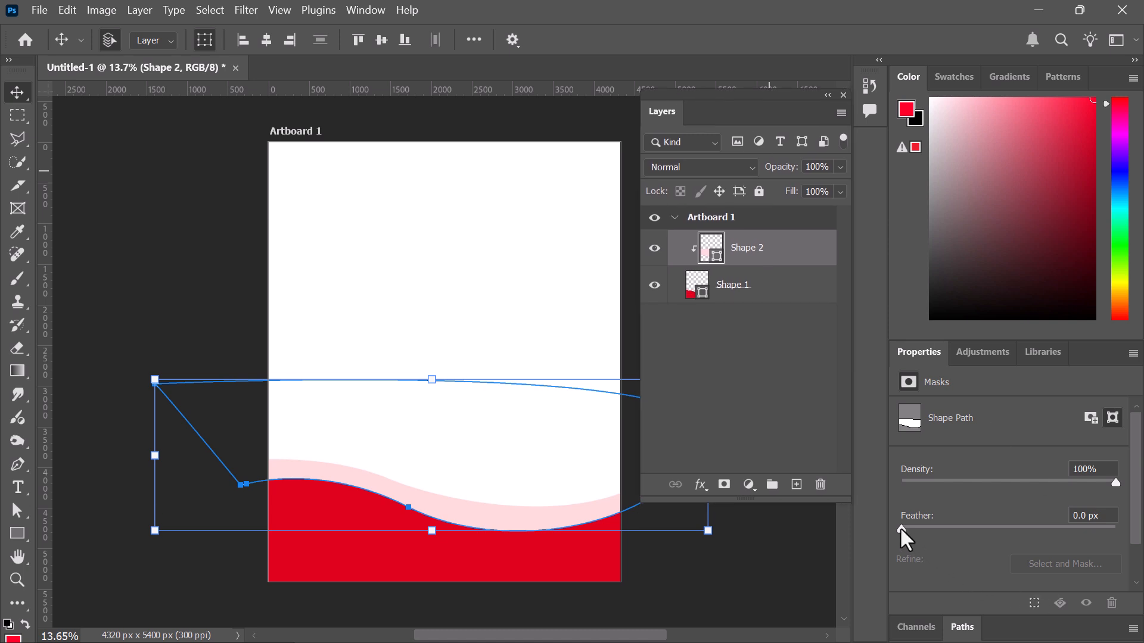
left_click_drag(901, 529, 1028, 534)
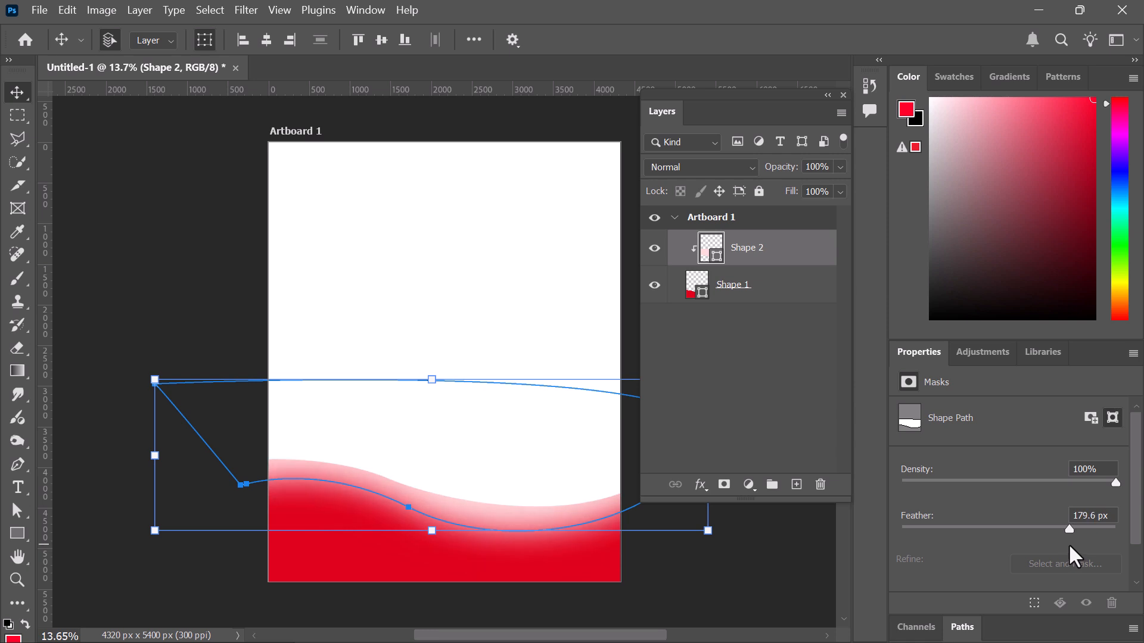
double_click(763, 253)
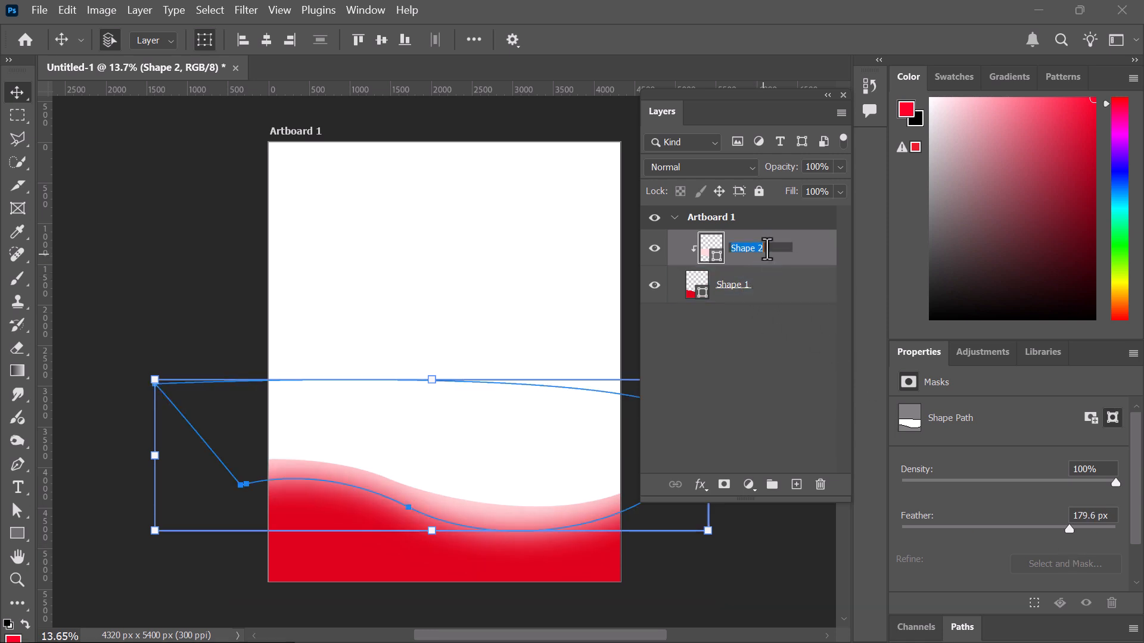
key("Return")
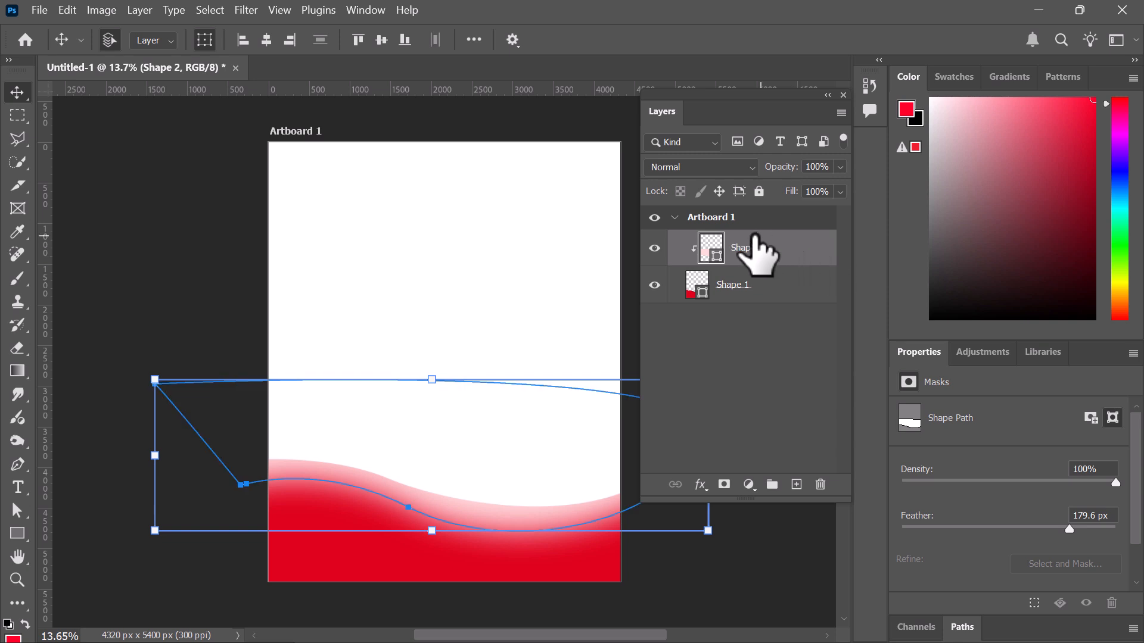
Give Shape 2 a saturated red fill and raise its feather to 147.2 px
double_click(718, 244)
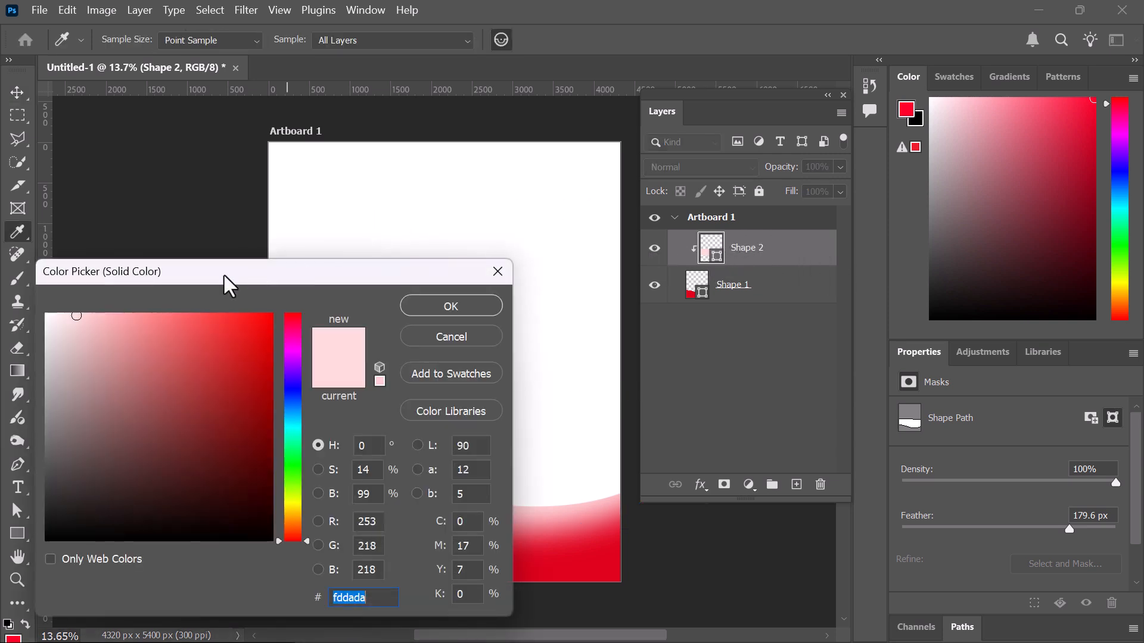
left_click_drag(175, 320, 212, 316)
left_click(436, 309)
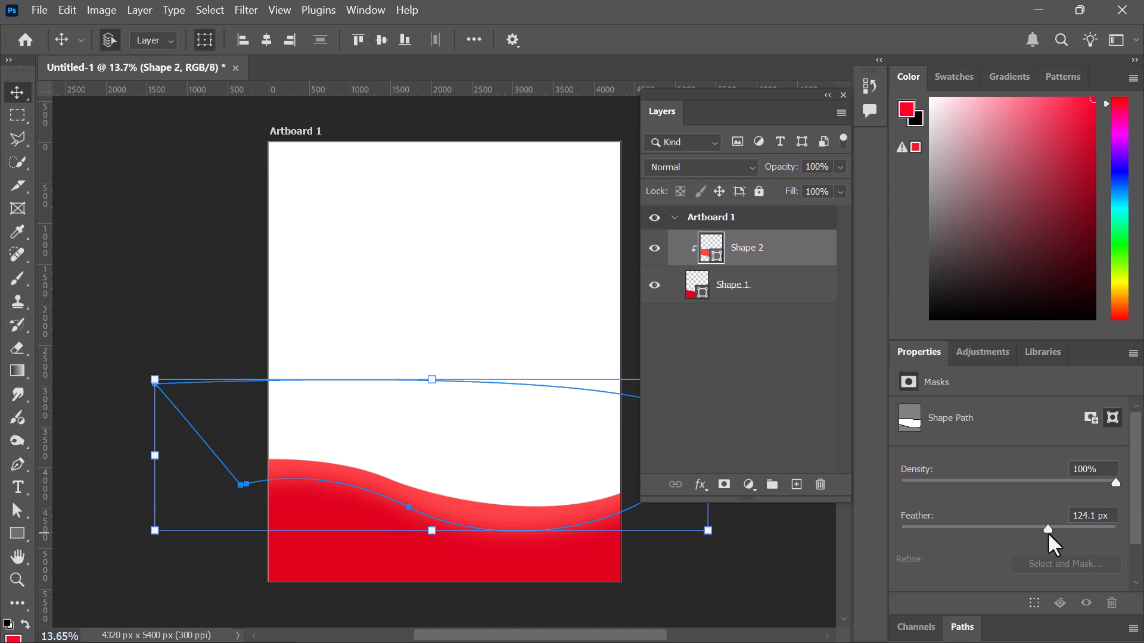
left_click_drag(1047, 530, 1053, 524)
left_click(305, 223)
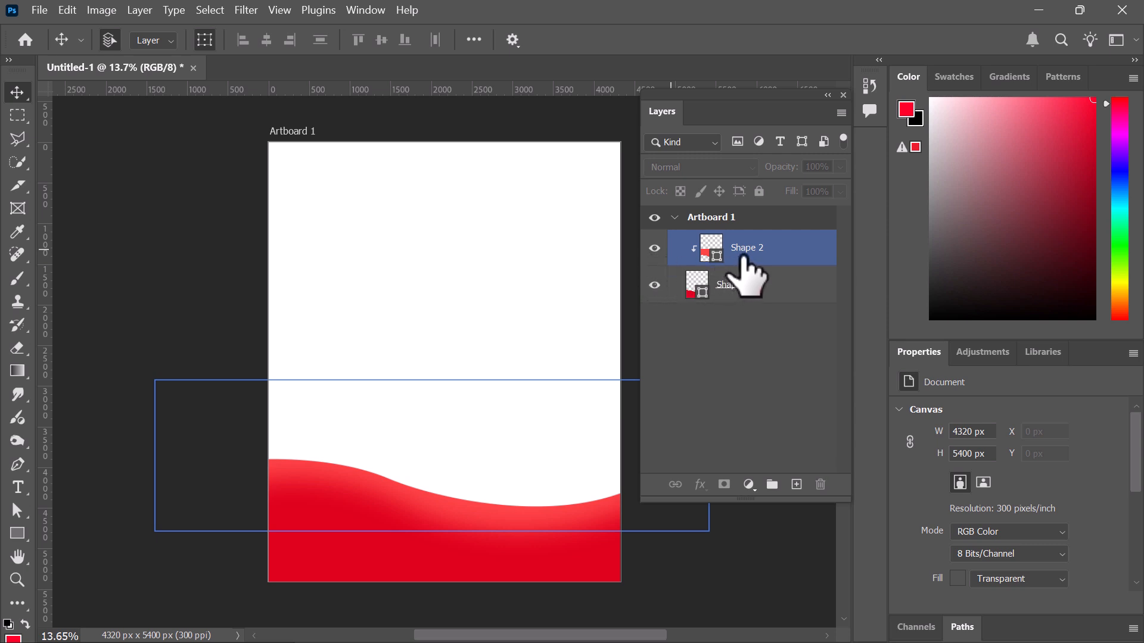
Change Shape 2's fill to the lighter red #ff6363
double_click(711, 247)
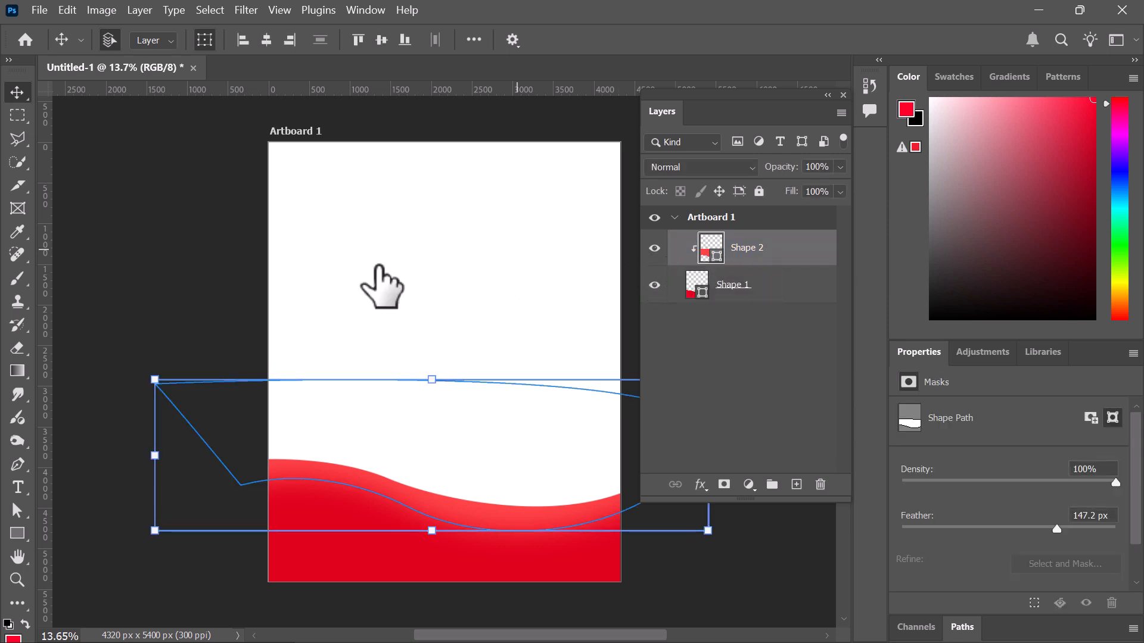
left_click(186, 312)
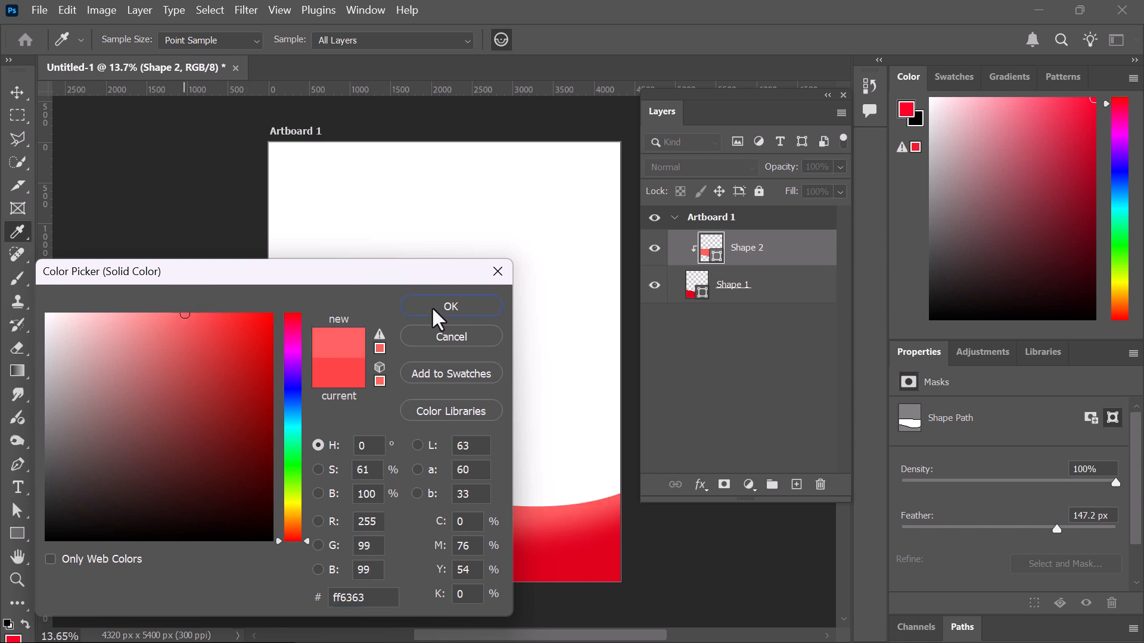
left_click(451, 306)
key("v")
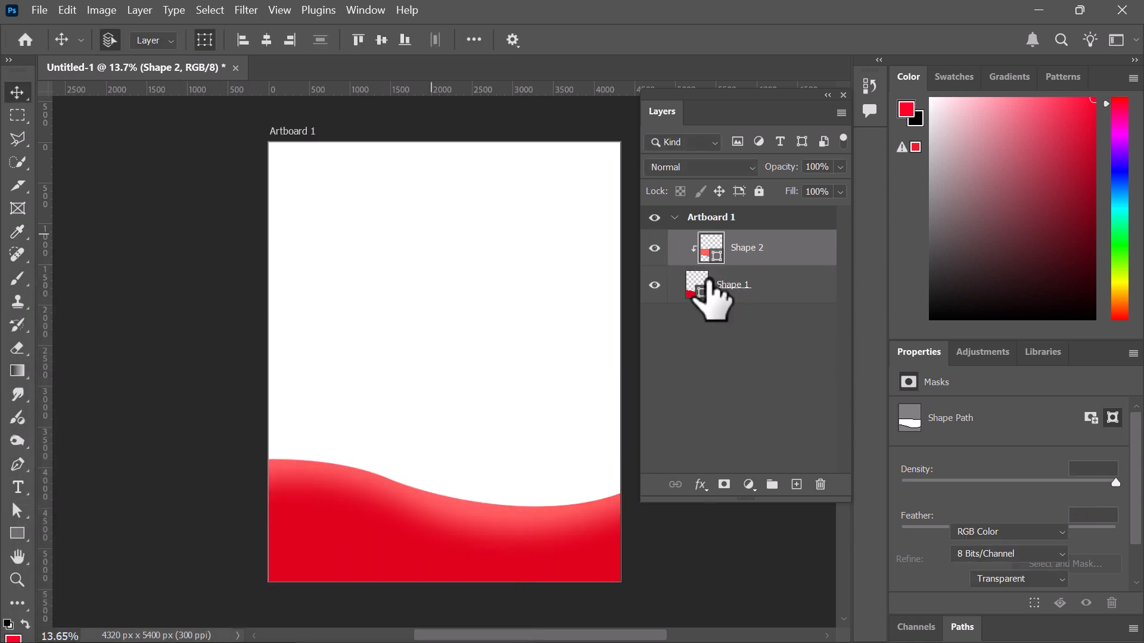
left_click(709, 280)
Place the download (2) pattern image onto the artboard above Shape 2
left_click(800, 238)
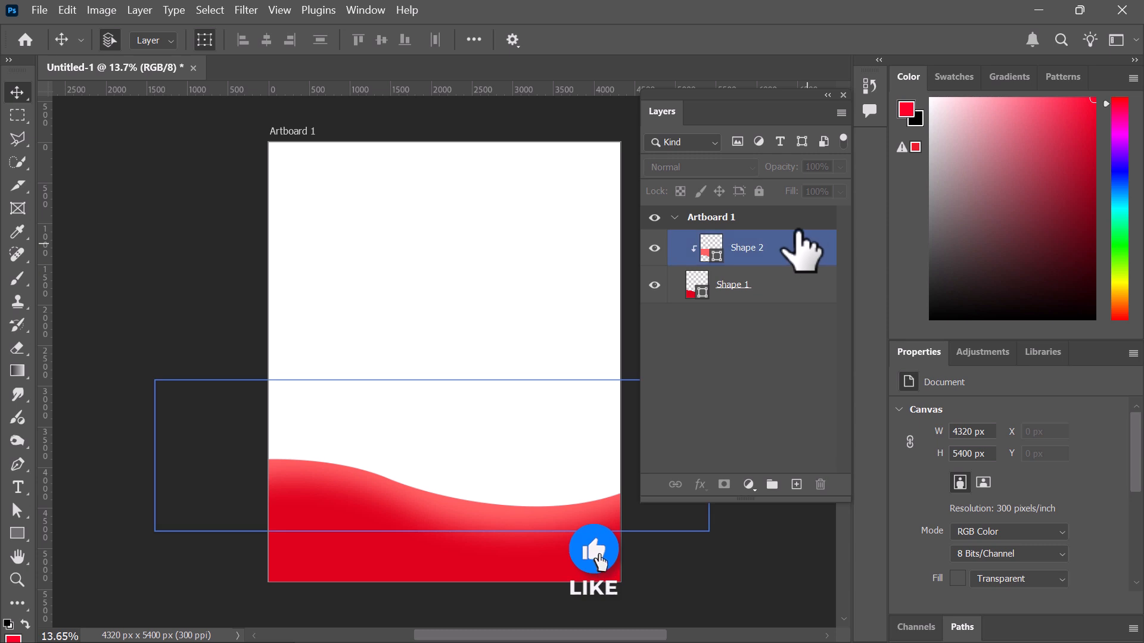
left_click(524, 174)
left_click(769, 249)
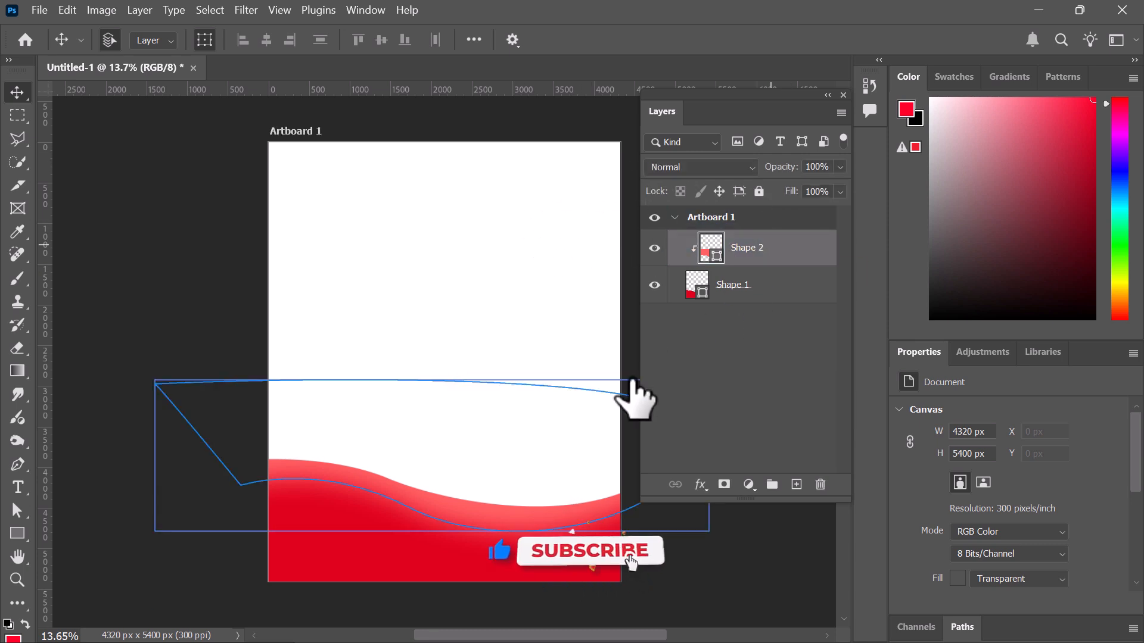
left_click_drag(633, 384, 485, 485)
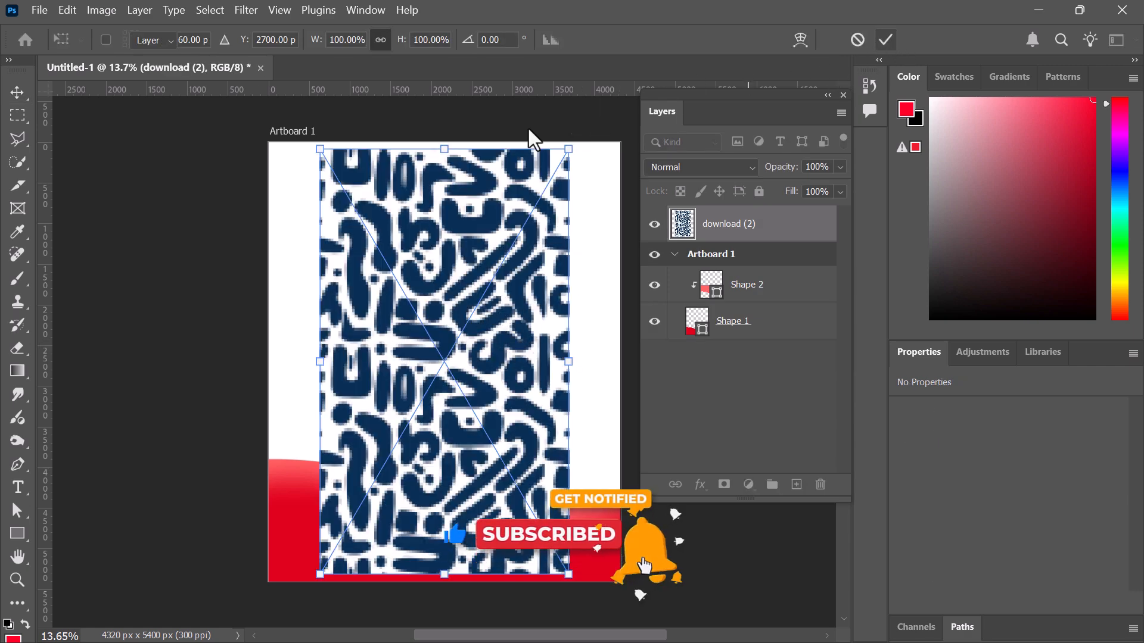
key("Return")
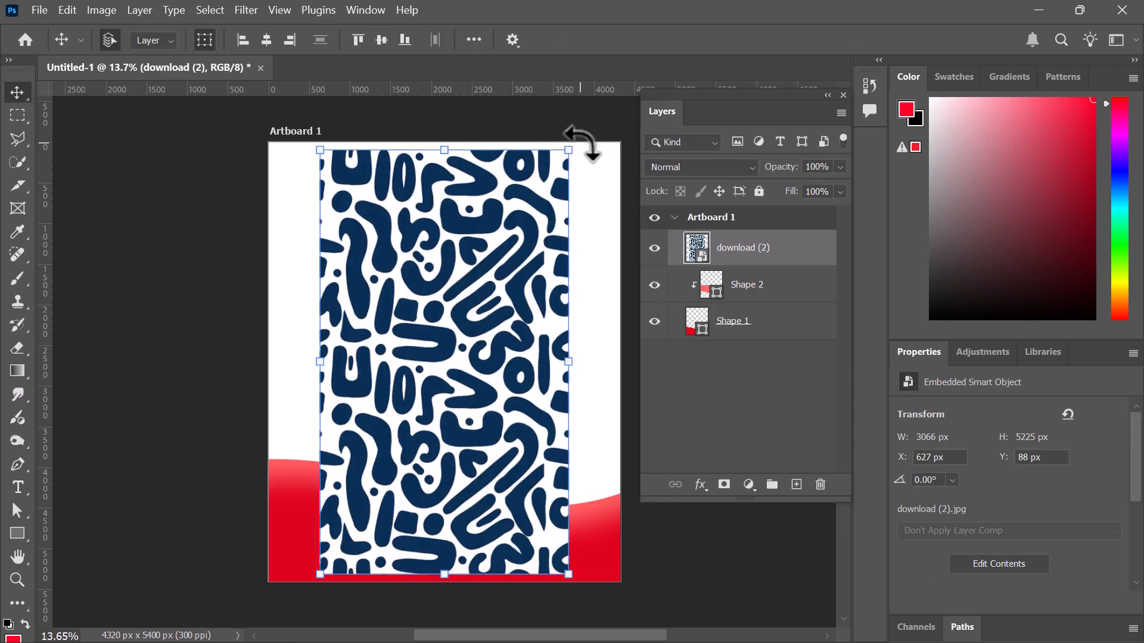
Rotate the pattern 90°, move it to the bottom, enlarge to about 110% and clip it into the wave
left_click_drag(620, 223, 685, 542)
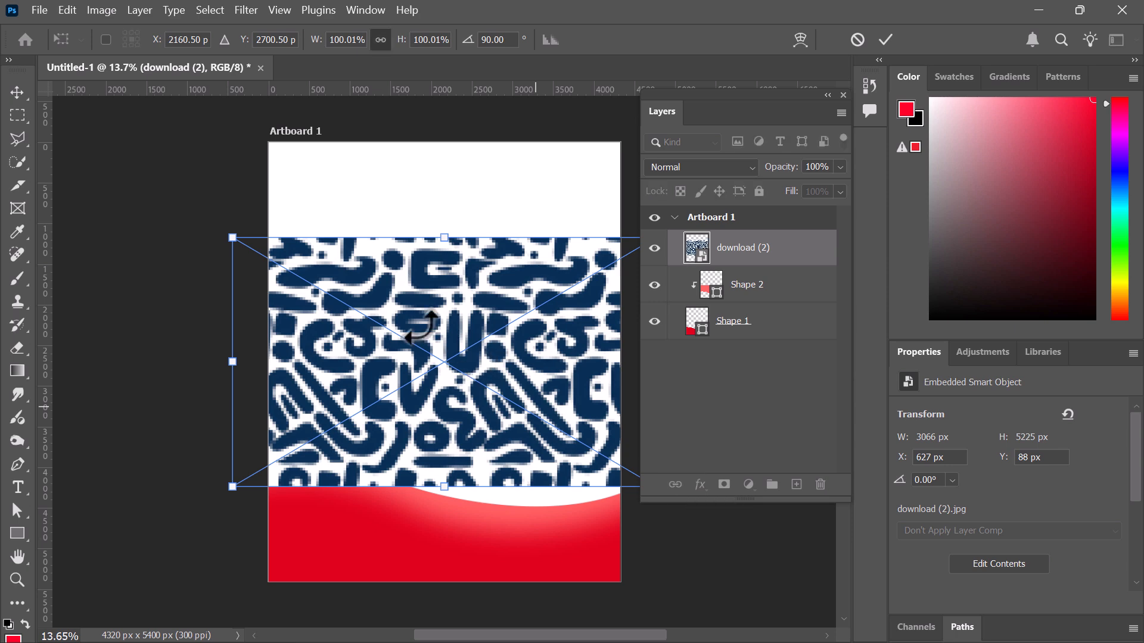
left_click_drag(448, 355, 441, 540)
left_click_drag(530, 540, 520, 541)
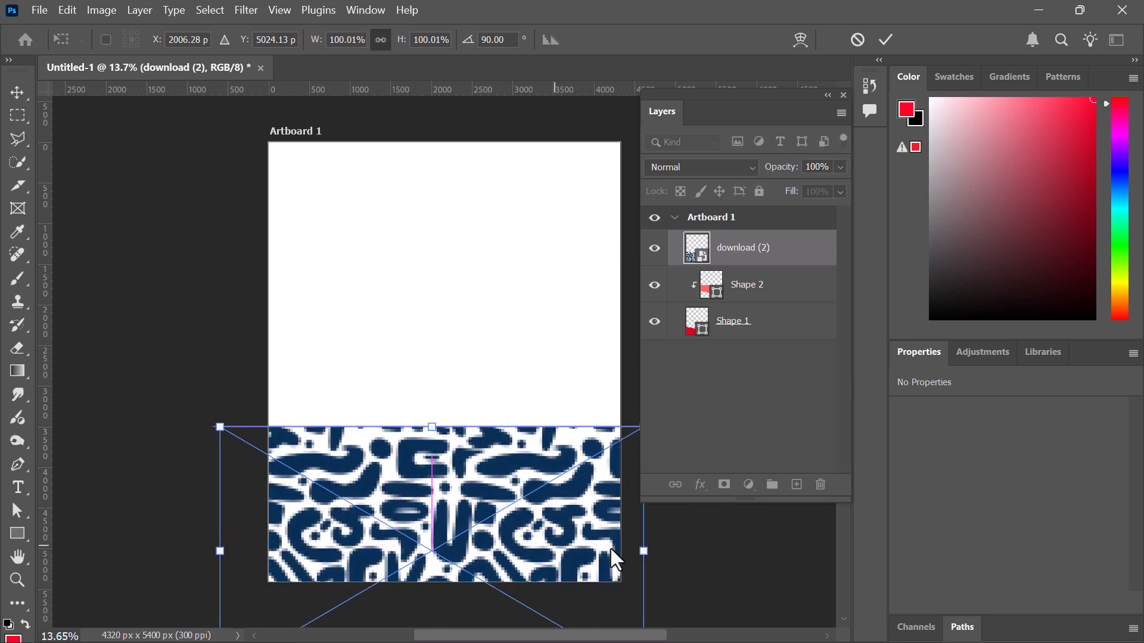
left_click(890, 41)
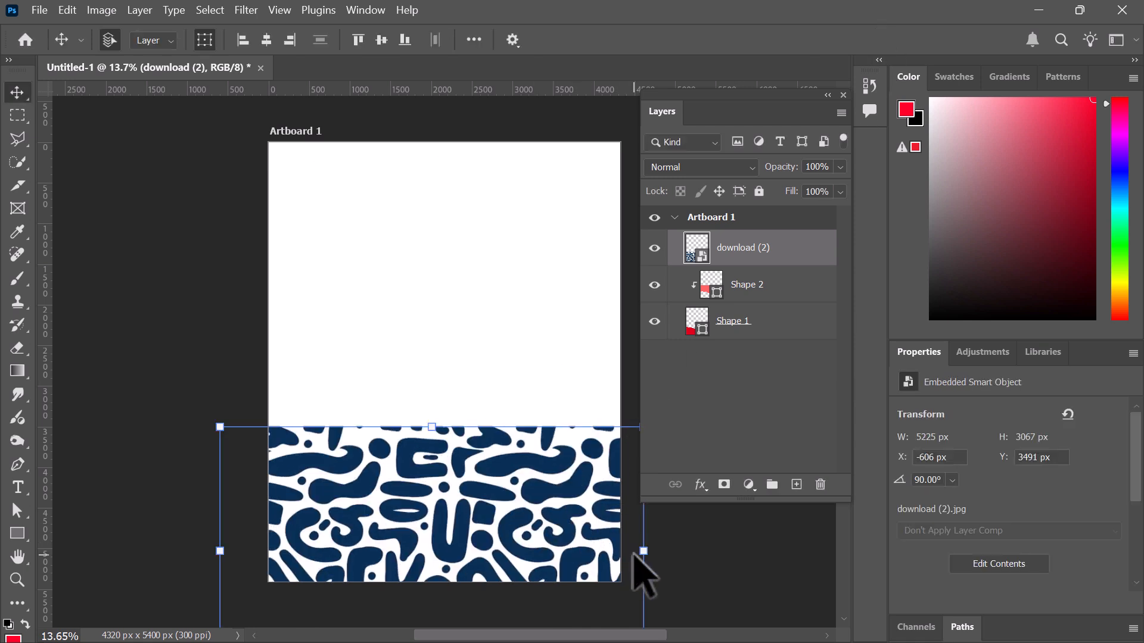
left_click_drag(660, 554, 669, 552)
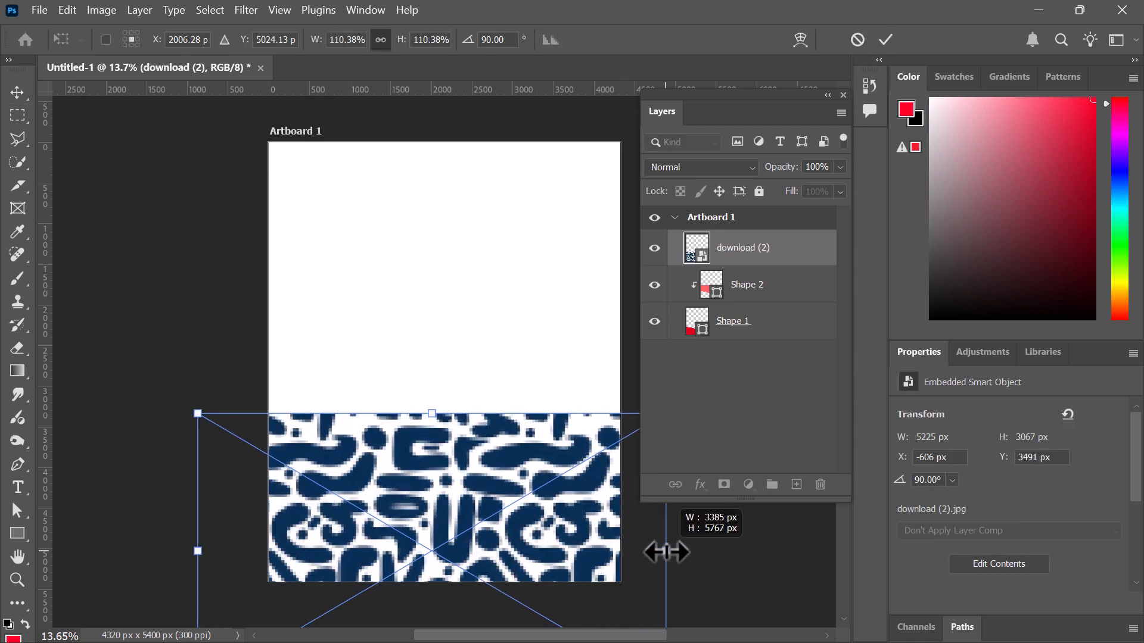
left_click(710, 265, "alt")
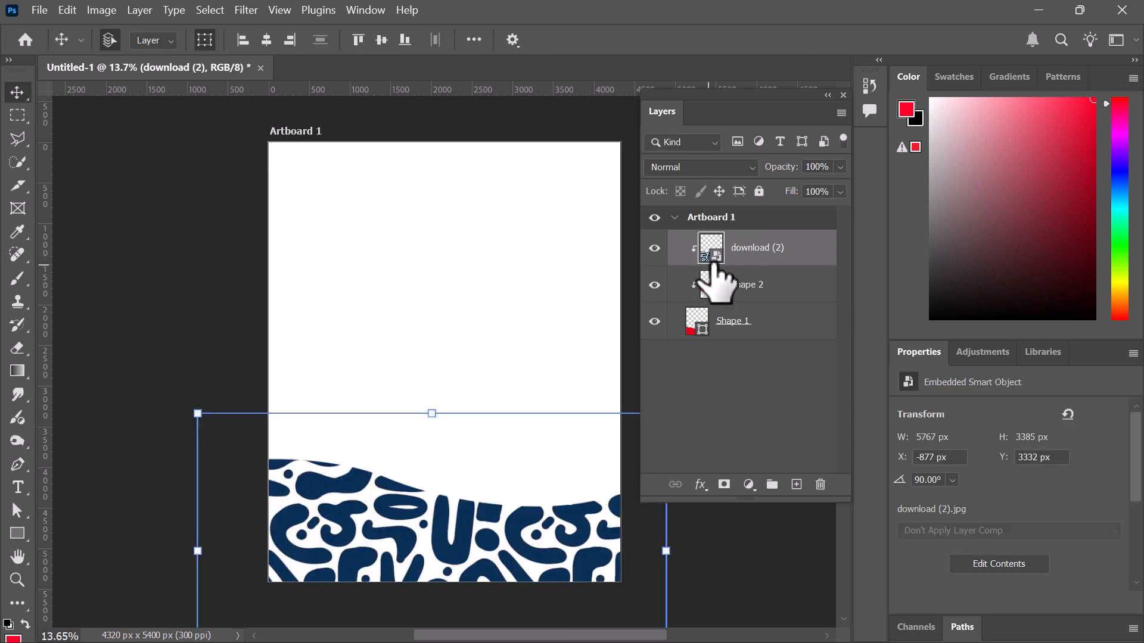
Set the download (2) pattern layer's blend mode to Soft Light
left_click(717, 168)
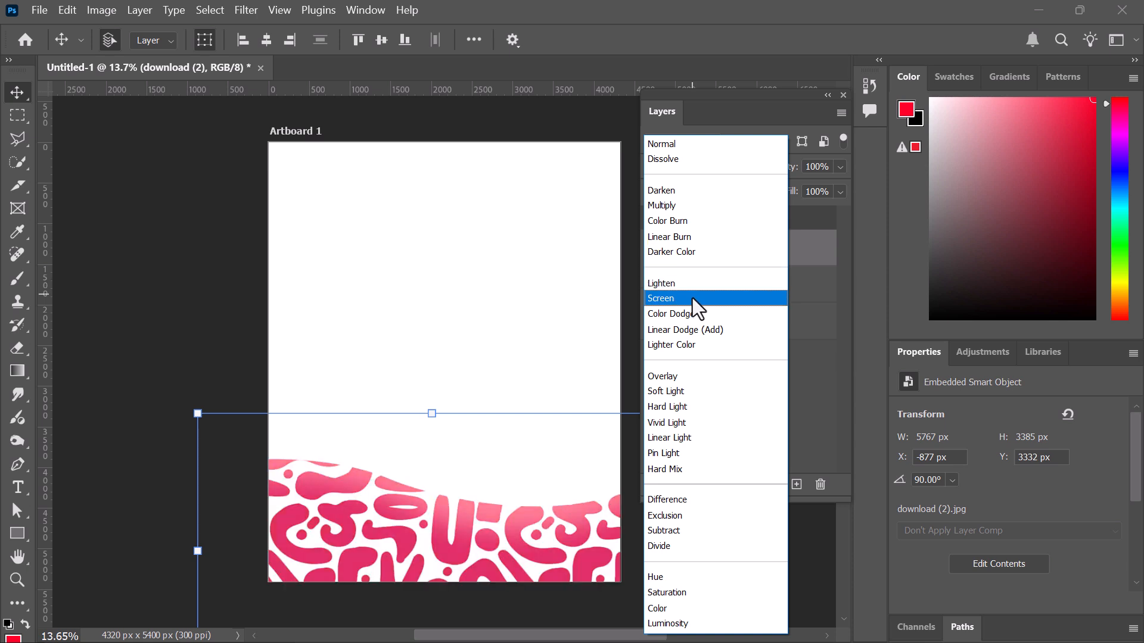
left_click(688, 391)
left_click(685, 384)
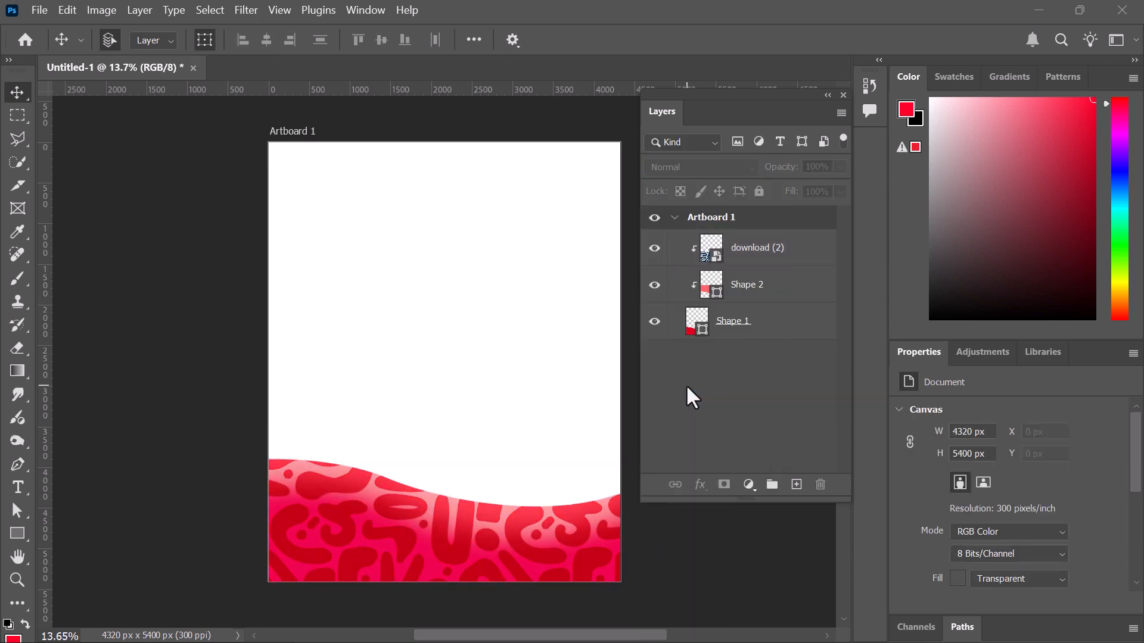
left_click(753, 255)
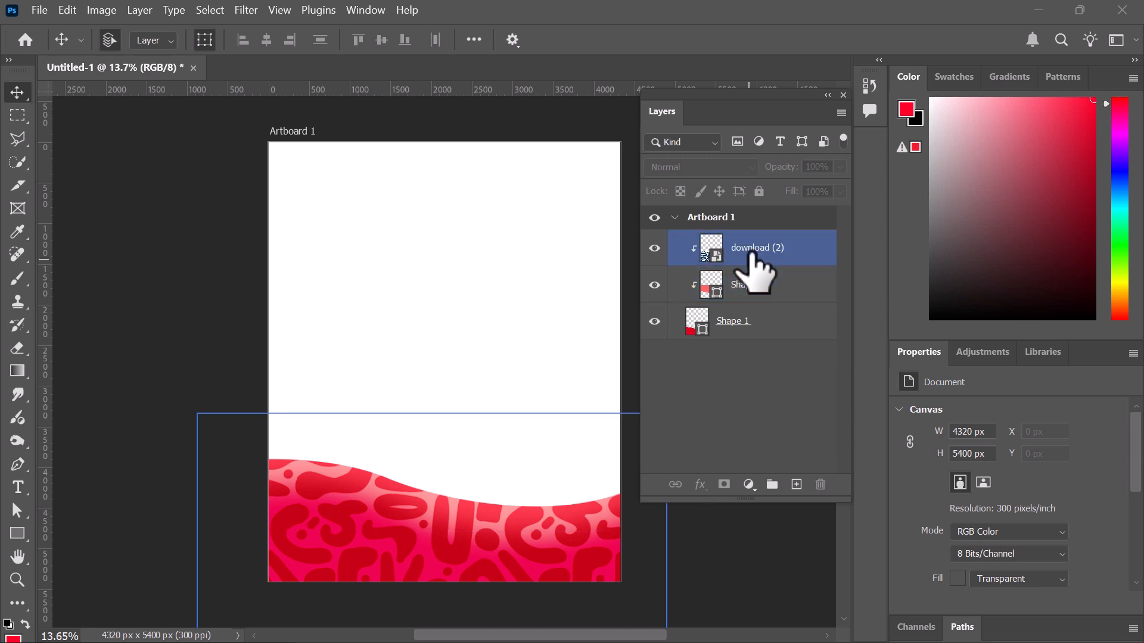
Move the download (2) layer below Shape 2 in the layer stack
left_click(136, 246)
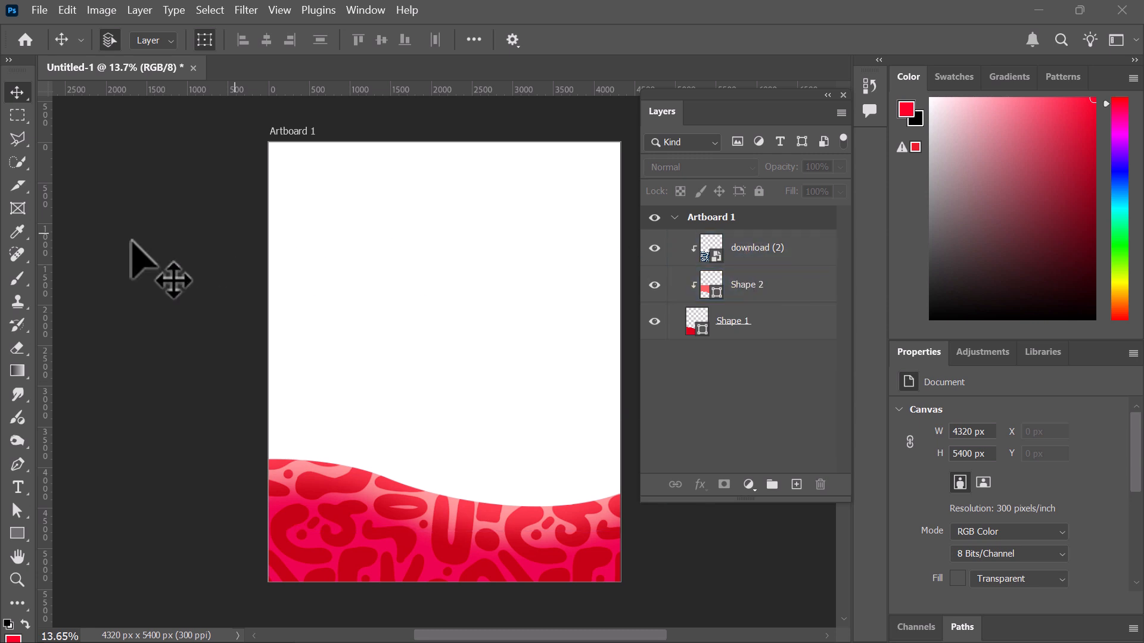
scroll(510, 484, "down", 2)
scroll(509, 484, "down", 3)
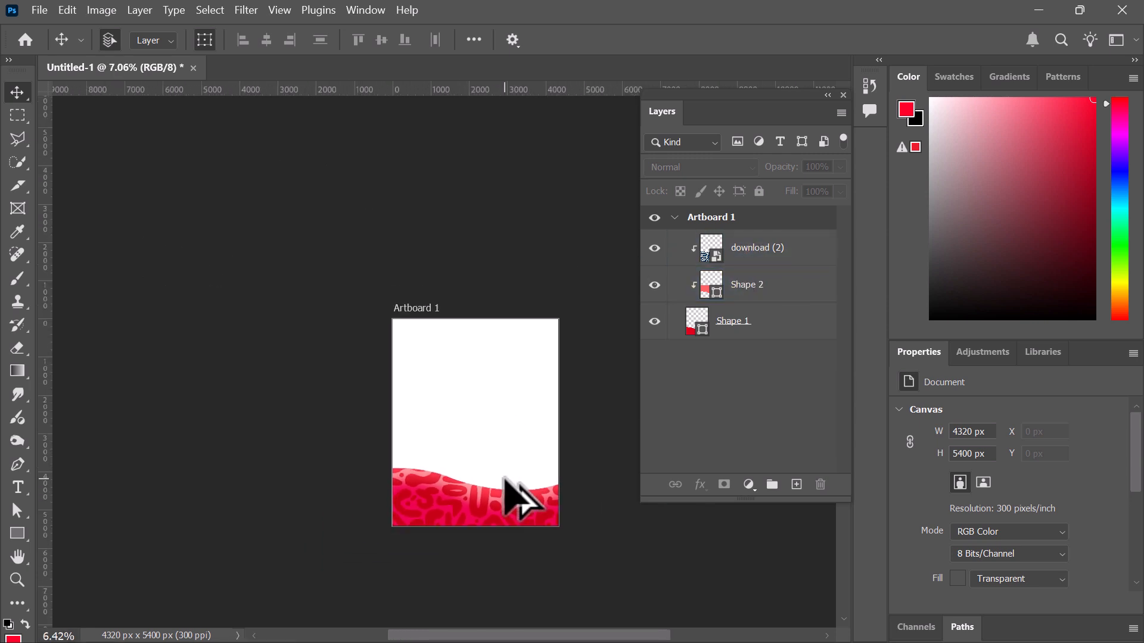
left_click(560, 519)
scroll(557, 515, "up", 3)
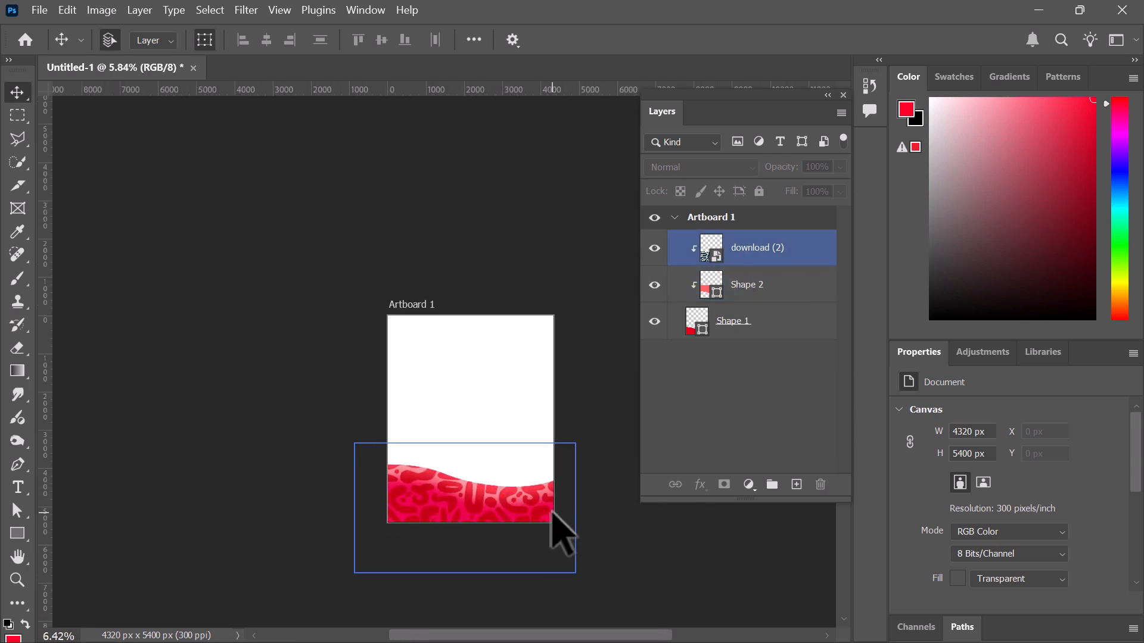
left_click(760, 253)
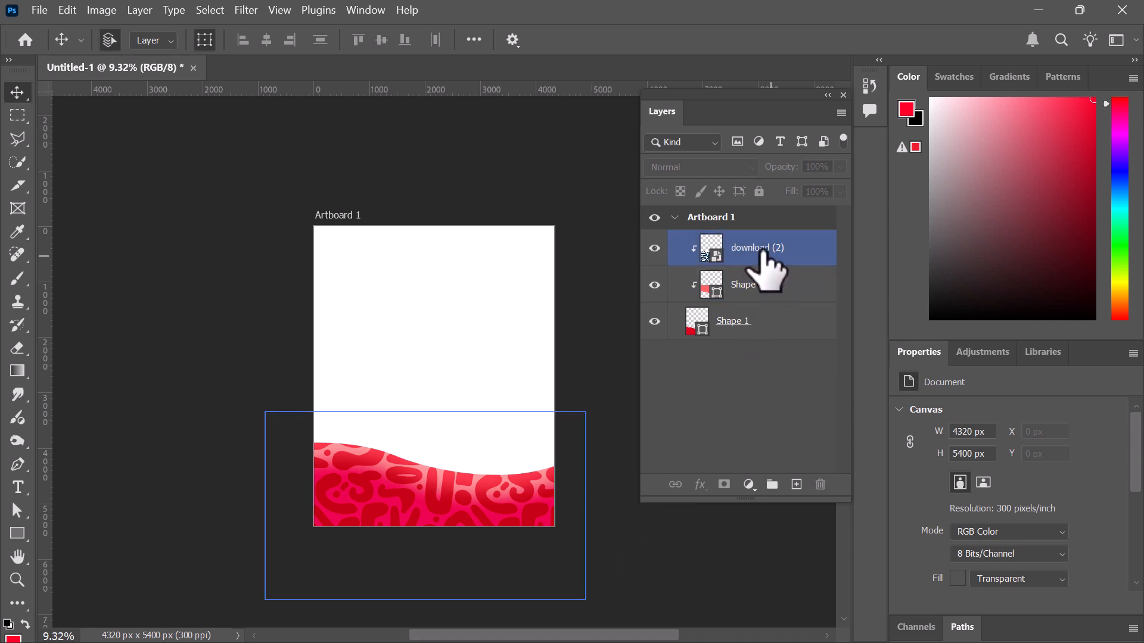
left_click_drag(799, 249, 789, 302)
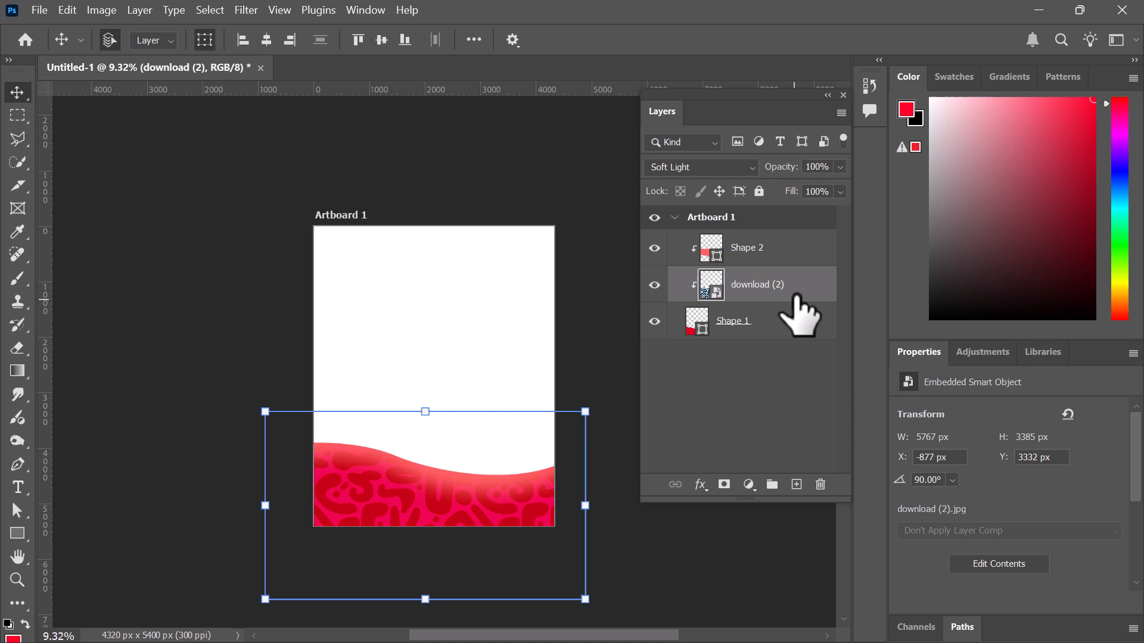
left_click(744, 255)
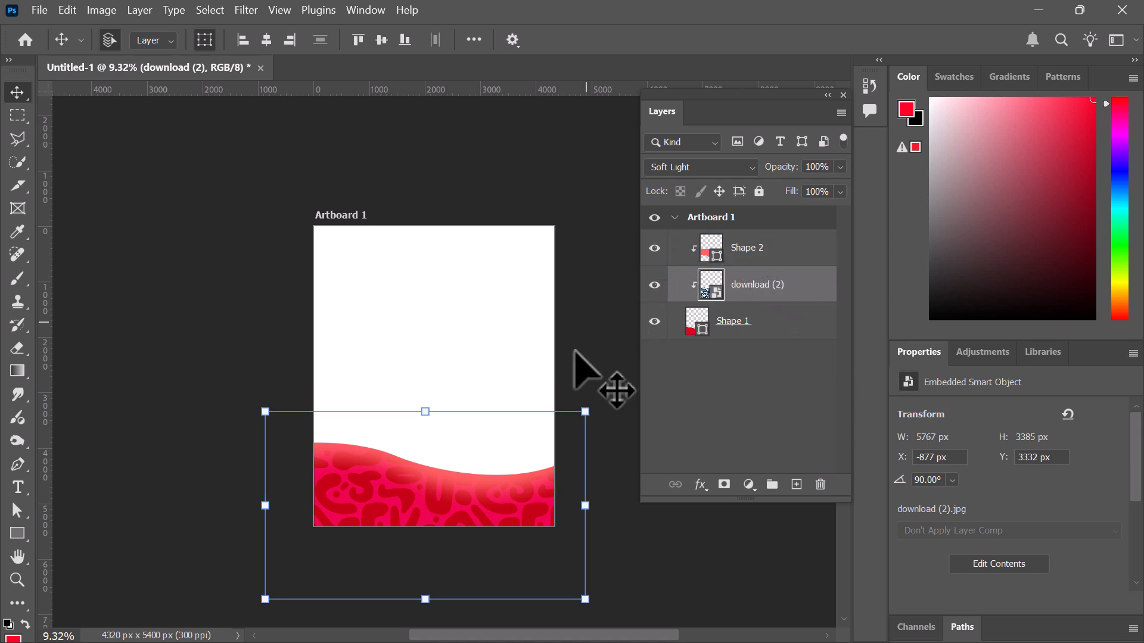
scroll(545, 400, "down", 1)
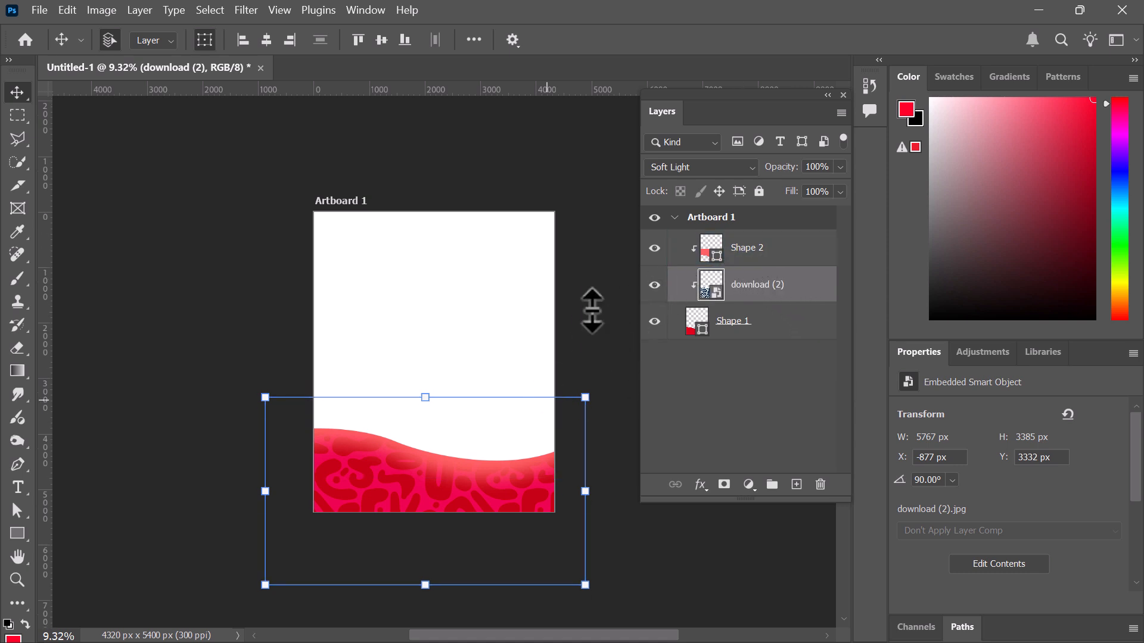
left_click(575, 409)
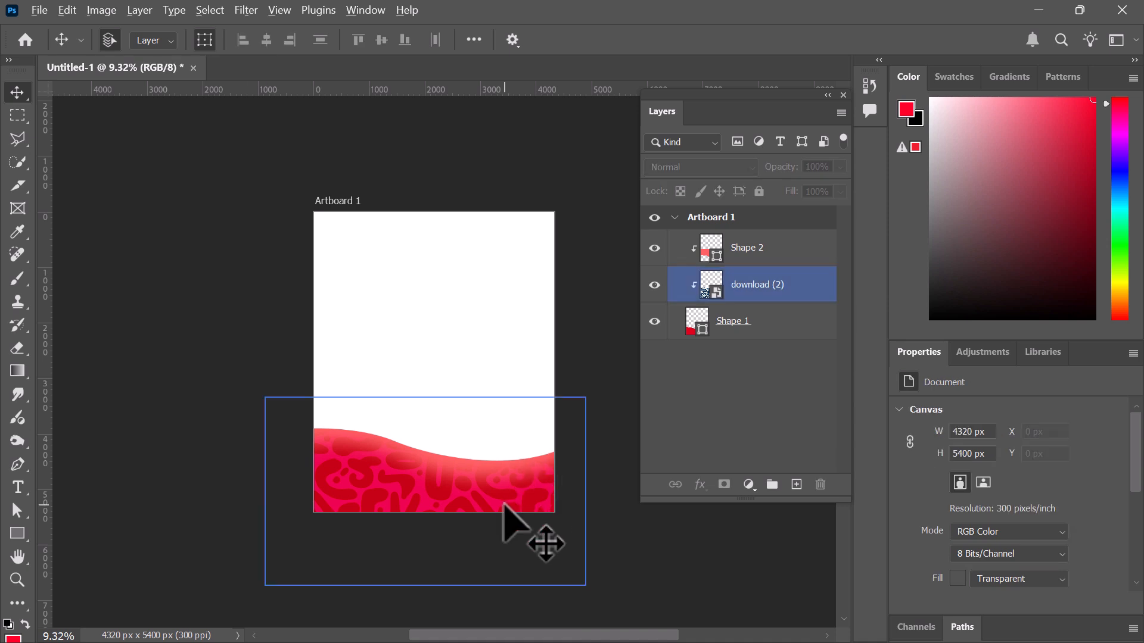
scroll(511, 519, "up", 3)
scroll(486, 383, "up", 3)
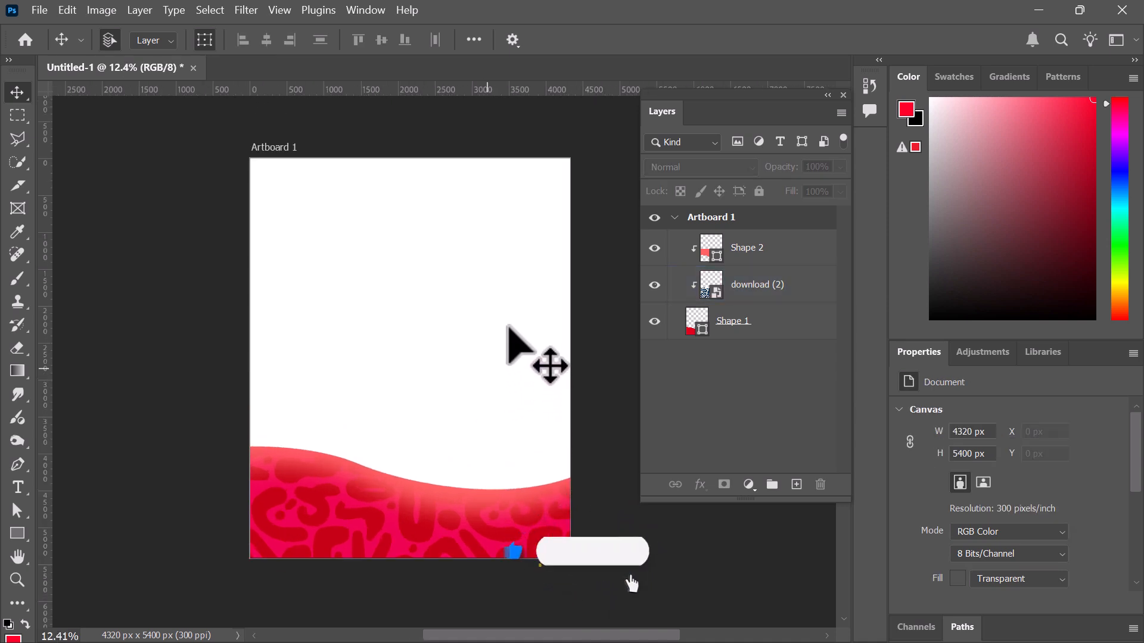
left_click(769, 258)
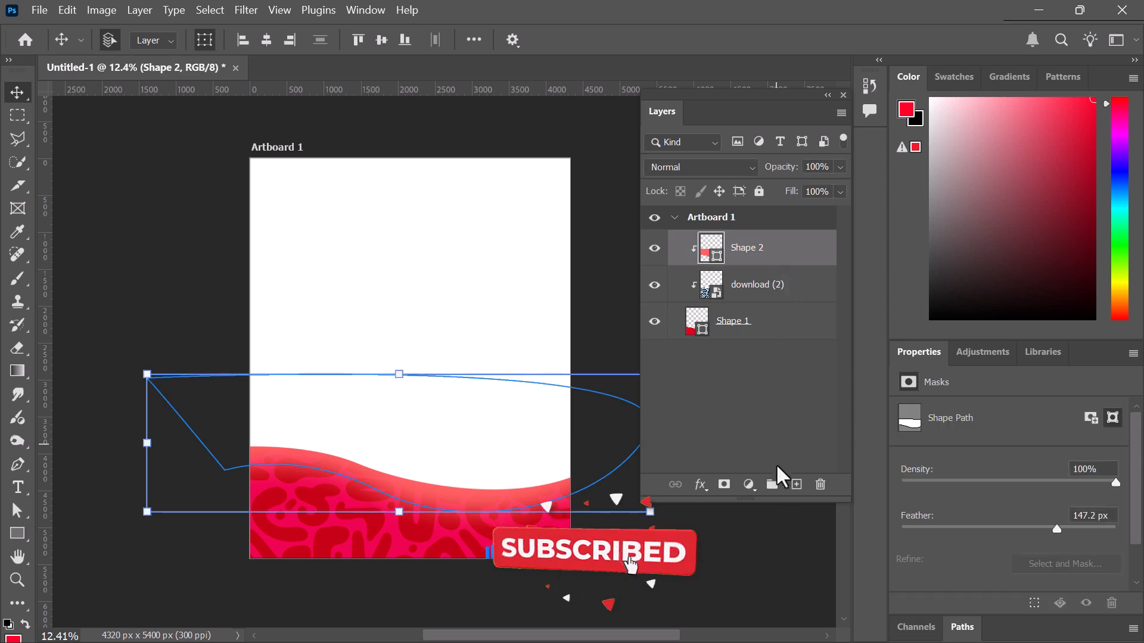
Add Layer 1 clipped to Shape 2 and set a light-red foreground sampled from the wave
left_click(796, 484)
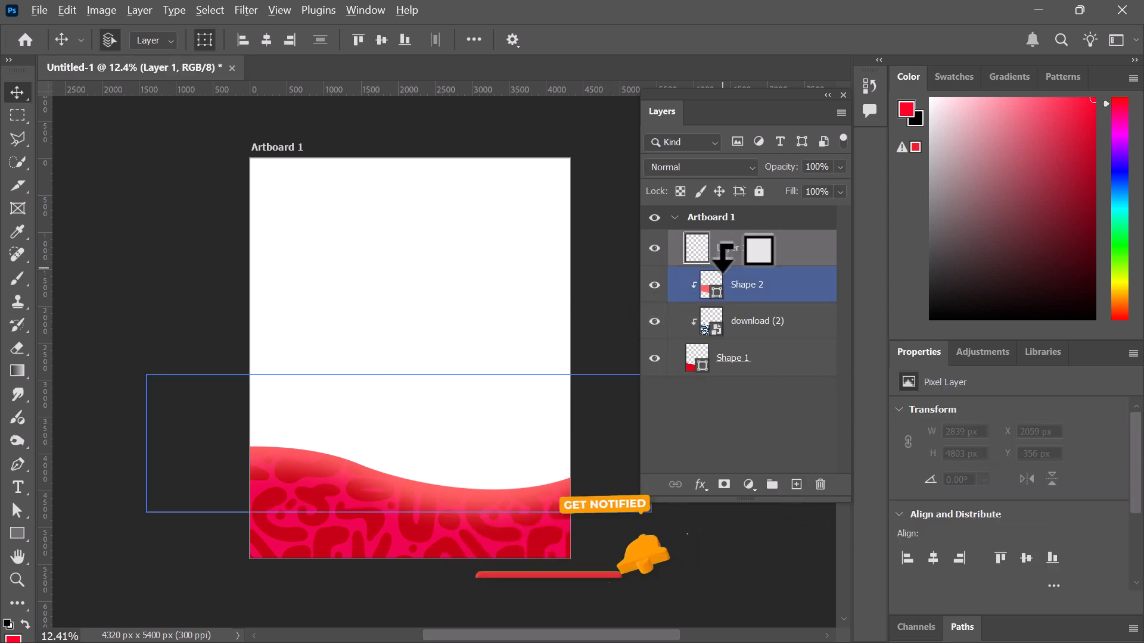
left_click(724, 262, "alt")
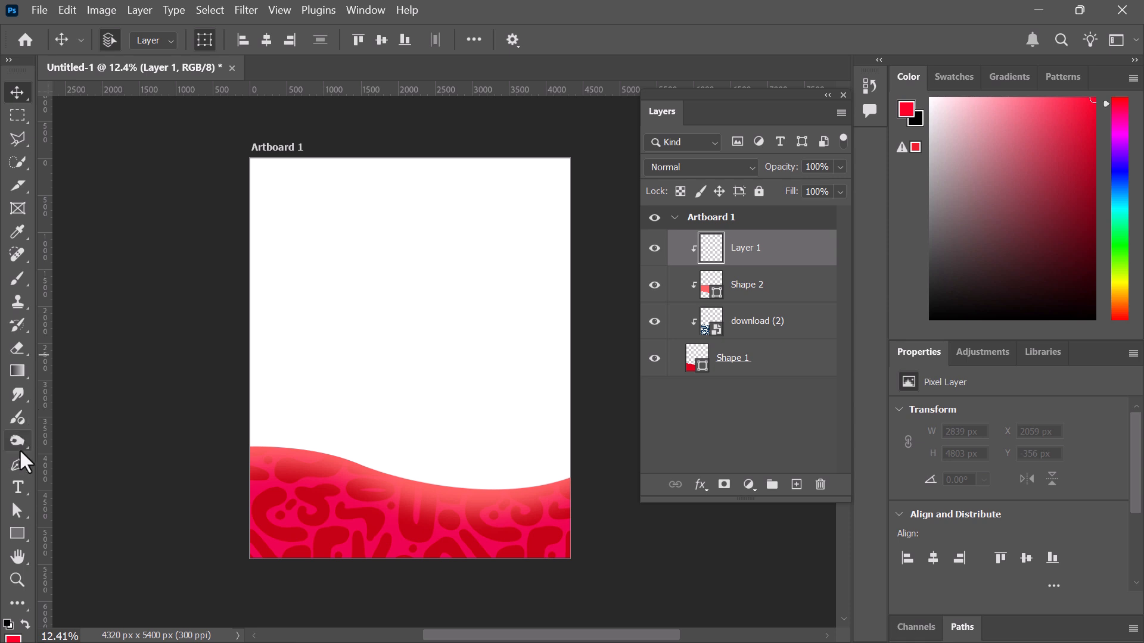
left_click(19, 278)
mouse_move(1039, 186)
left_mouse_down()
mouse_move(1078, 102)
mouse_move(1007, 99)
left_mouse_up()
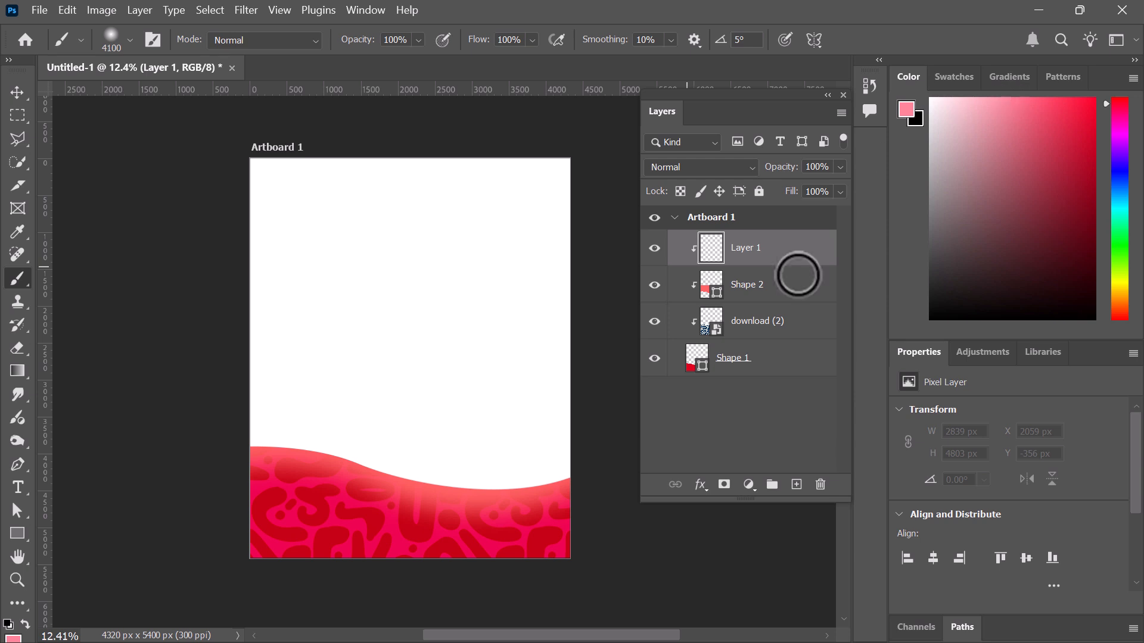
left_click(17, 232)
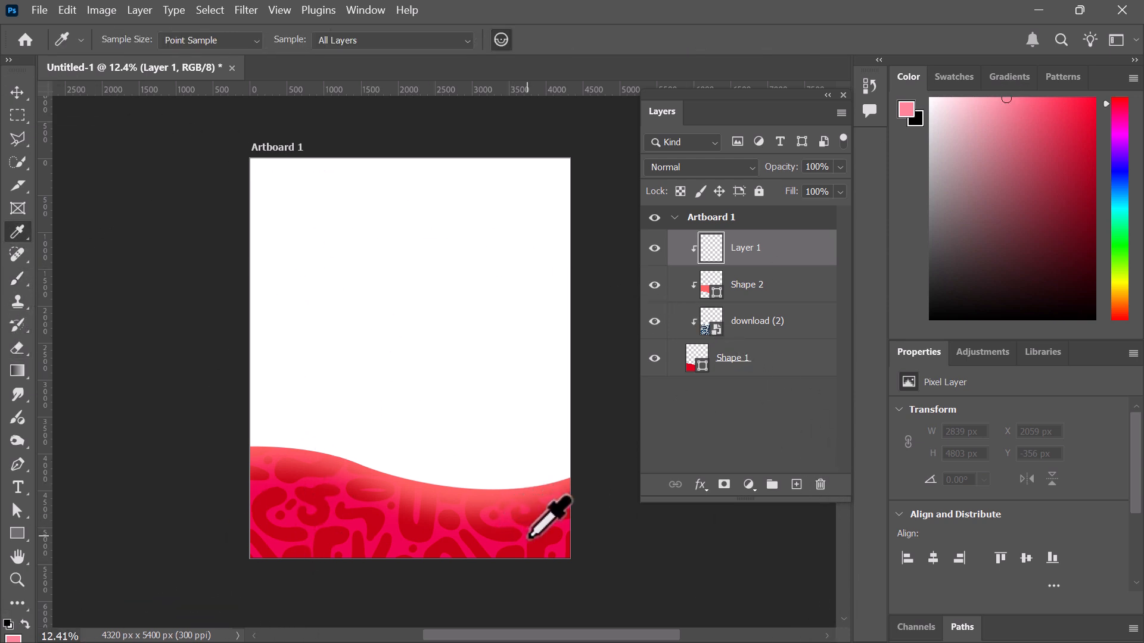
left_click(1090, 111)
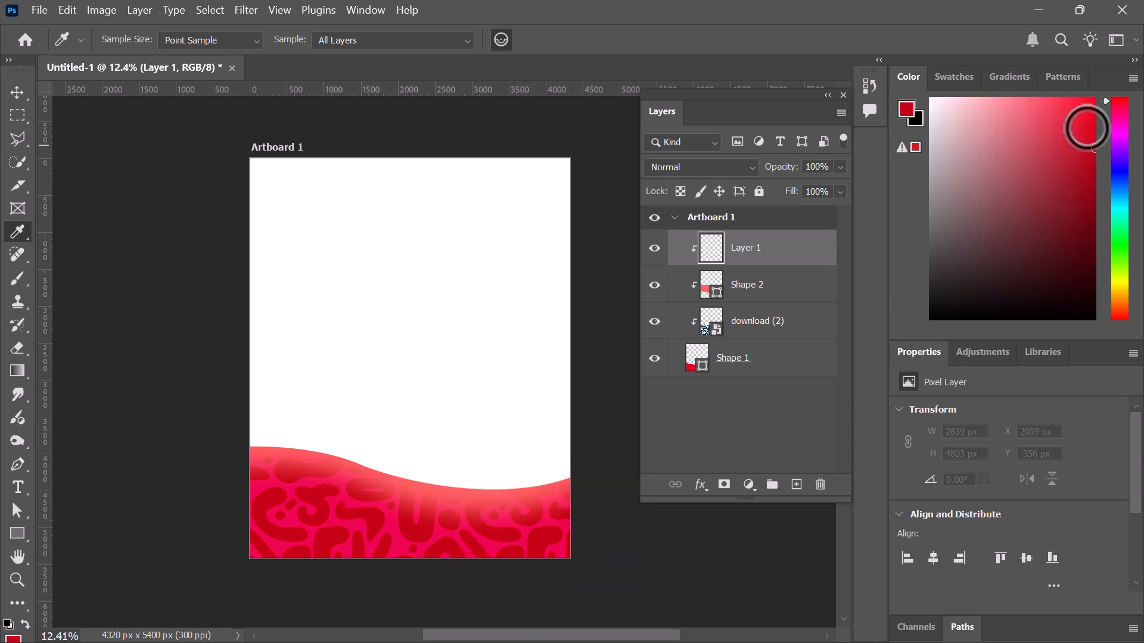
left_click_drag(1067, 97, 1039, 95)
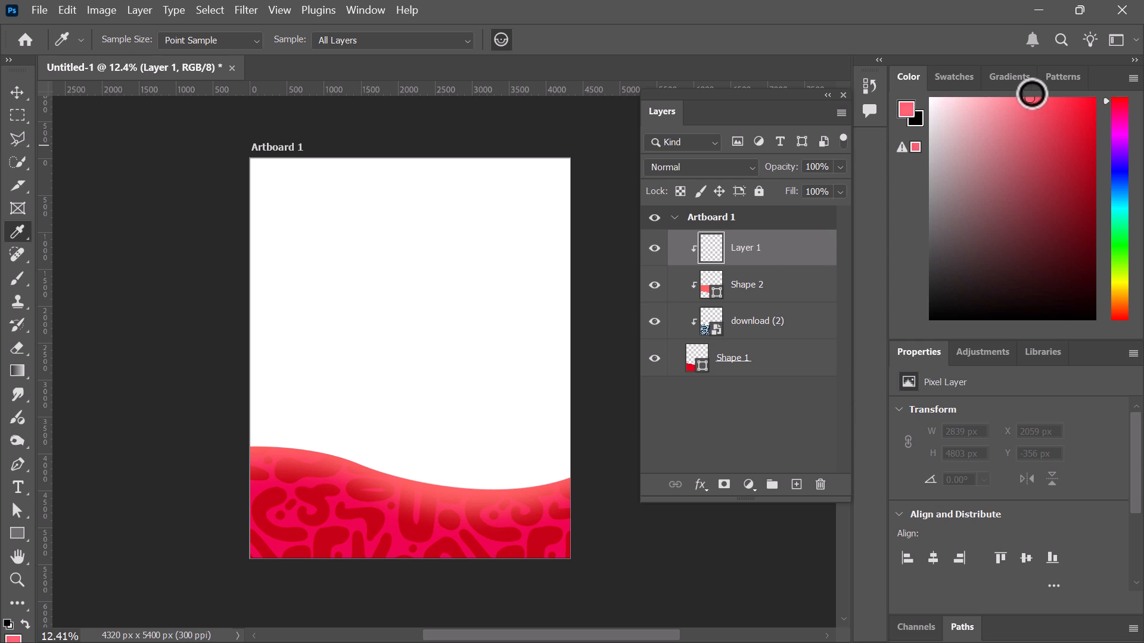
left_click(18, 93)
Reduce the brush tip to 200 px and zoom in toward the wave's right end
left_click(722, 317)
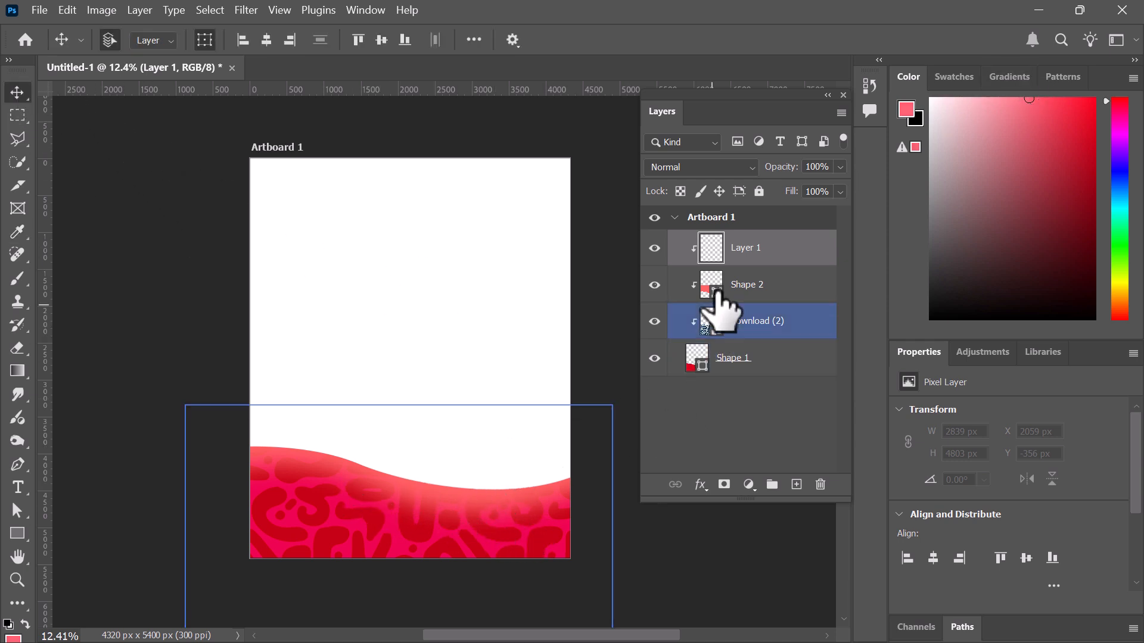
left_click(18, 278)
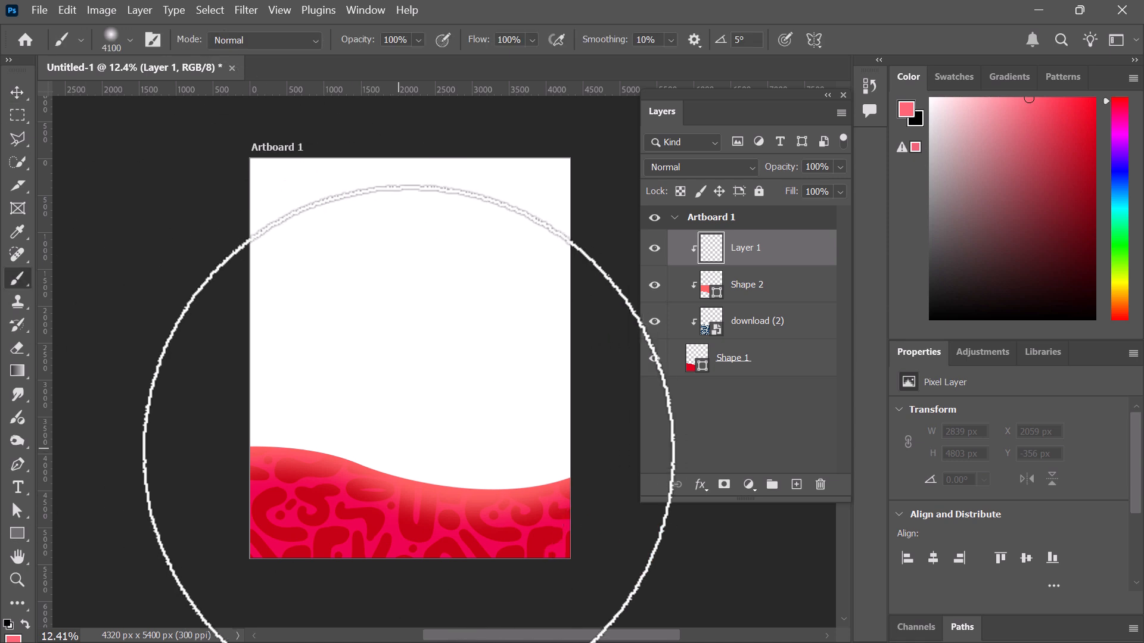
key("bracketleft")
key("bracketleft")
key("bracketleft")
key("bracketleft")
key("bracketleft")
key("bracketleft")
key("bracketleft")
key("bracketleft")
key("bracketleft")
key("bracketleft")
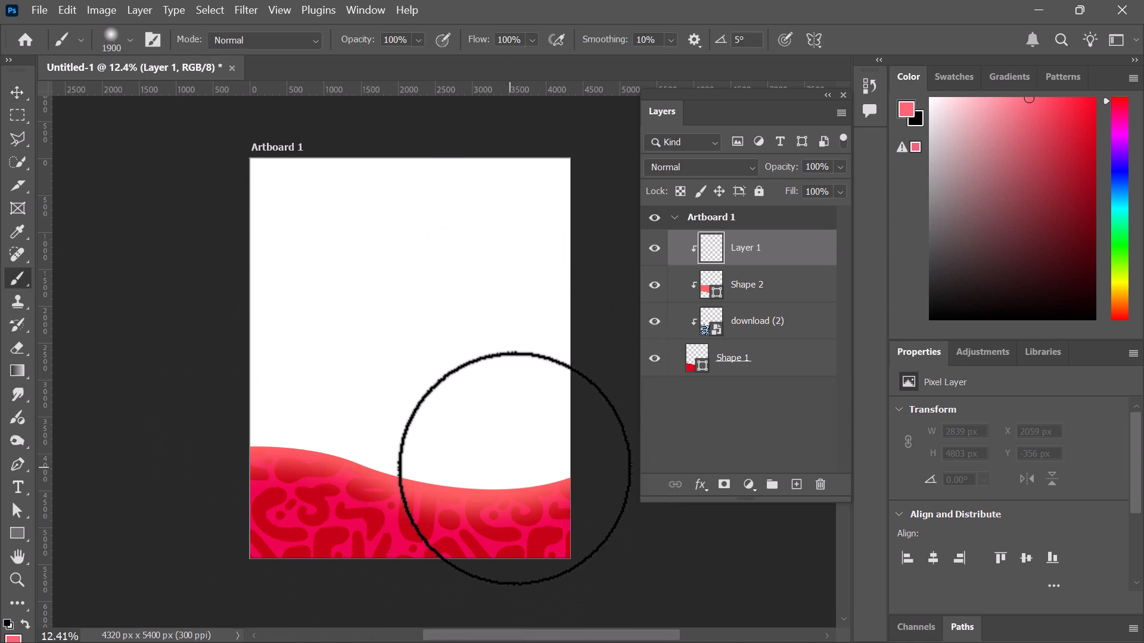
key("bracketleft")
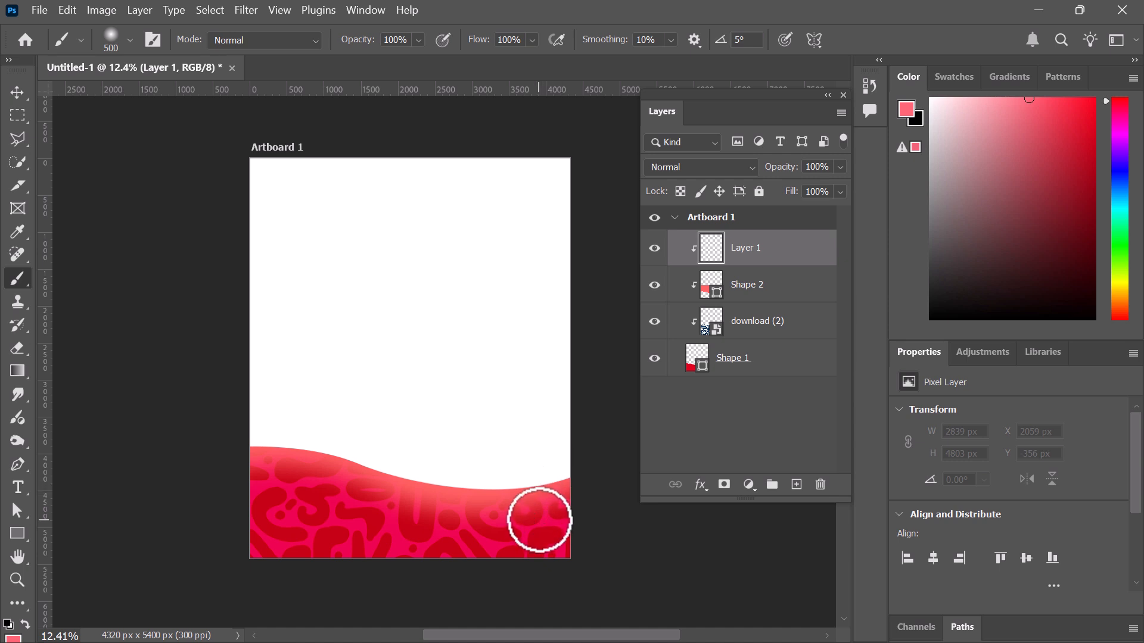
scroll(539, 520, "up", 3)
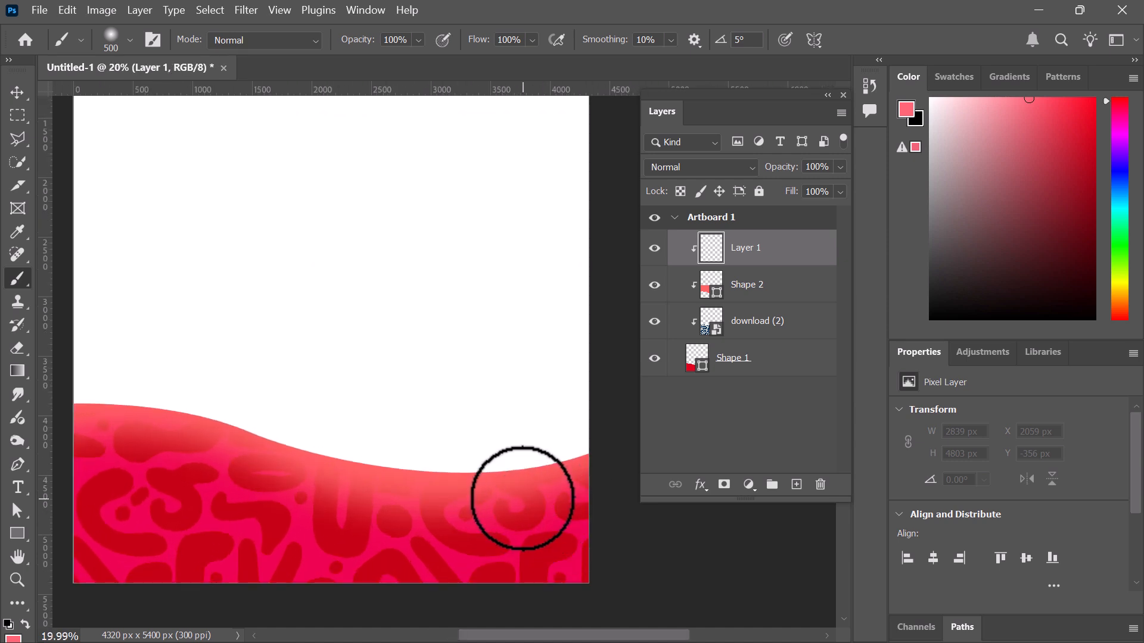
left_click_drag(523, 499, 557, 503)
scroll(560, 496, "up", 1)
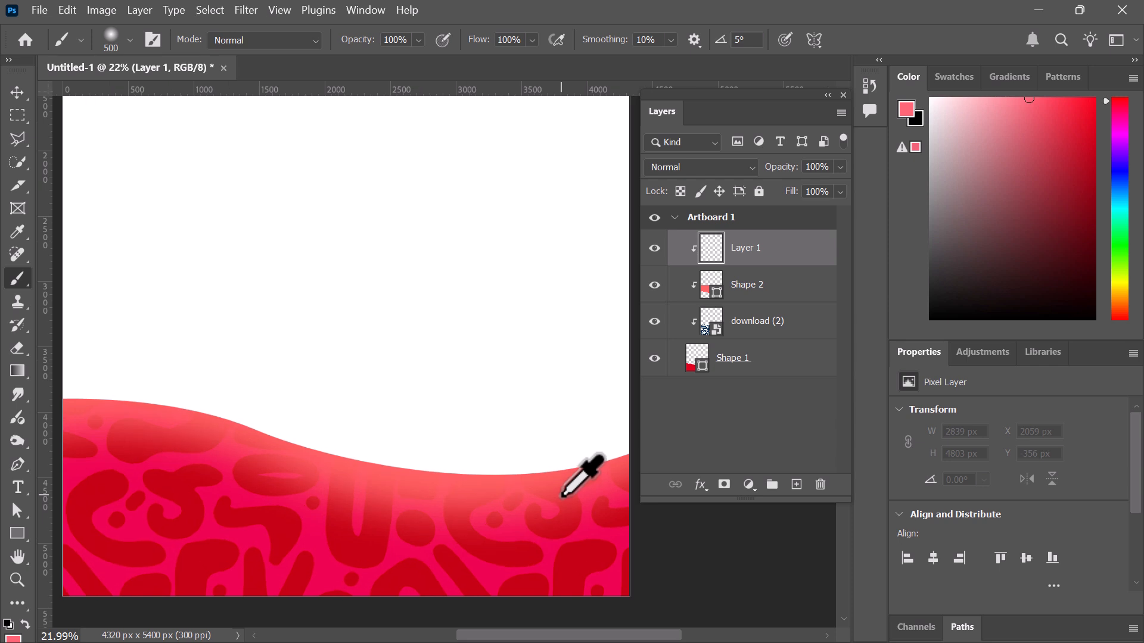
key("bracketleft")
key("bracketleft")
key("bracketleft")
key("bracketleft")
key("bracketleft")
key("bracketleft")
key("bracketleft")
key("bracketleft")
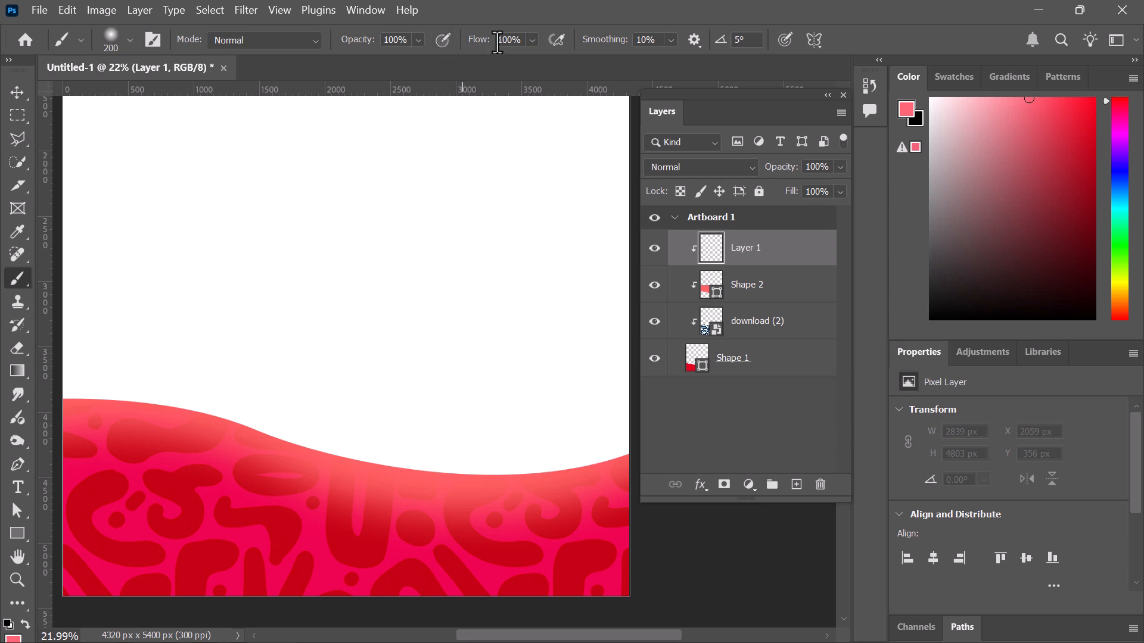
Lower brush flow to 17% and test strokes at the wave's right edge, undoing the black one
left_click_drag(484, 39, 350, 40)
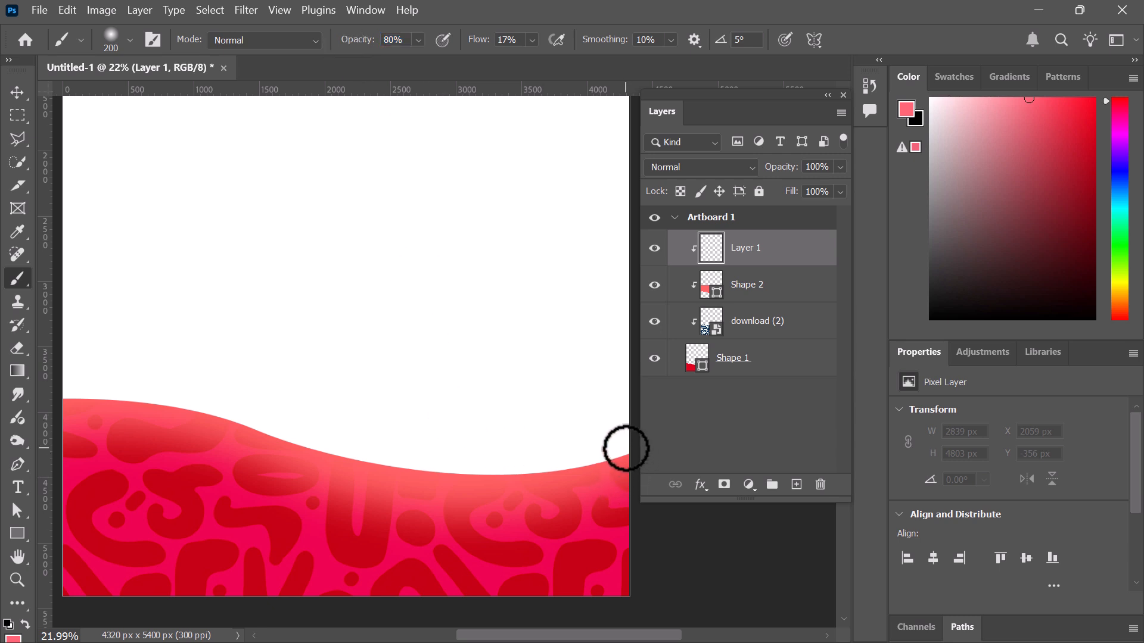
mouse_move(626, 448)
left_mouse_down()
mouse_move(508, 455)
mouse_move(628, 454)
left_mouse_up()
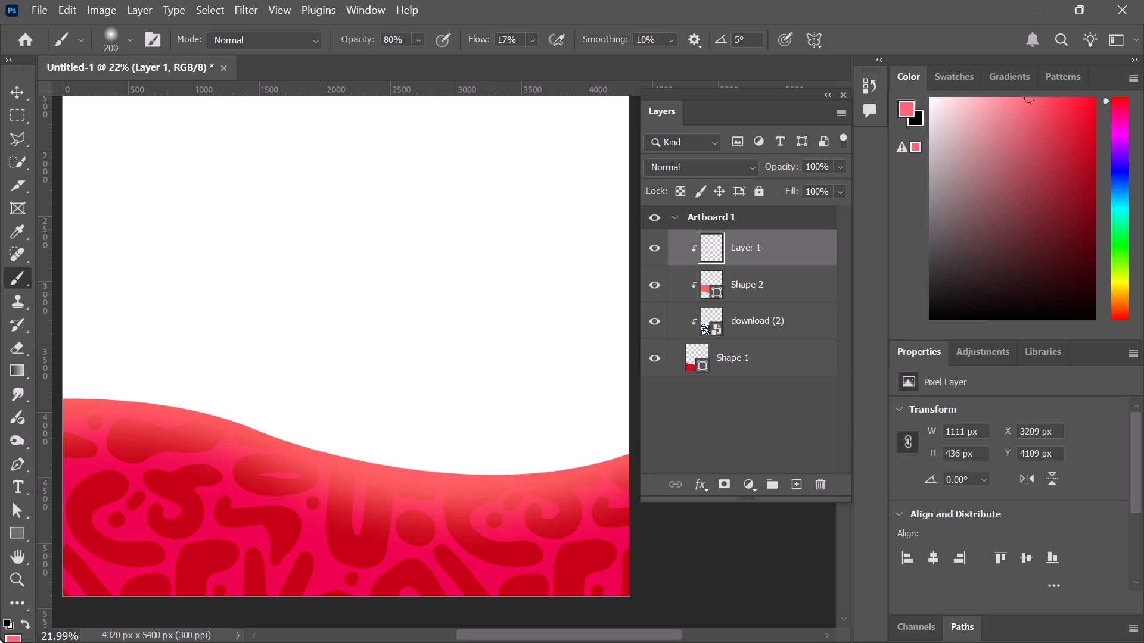
left_click(25, 624)
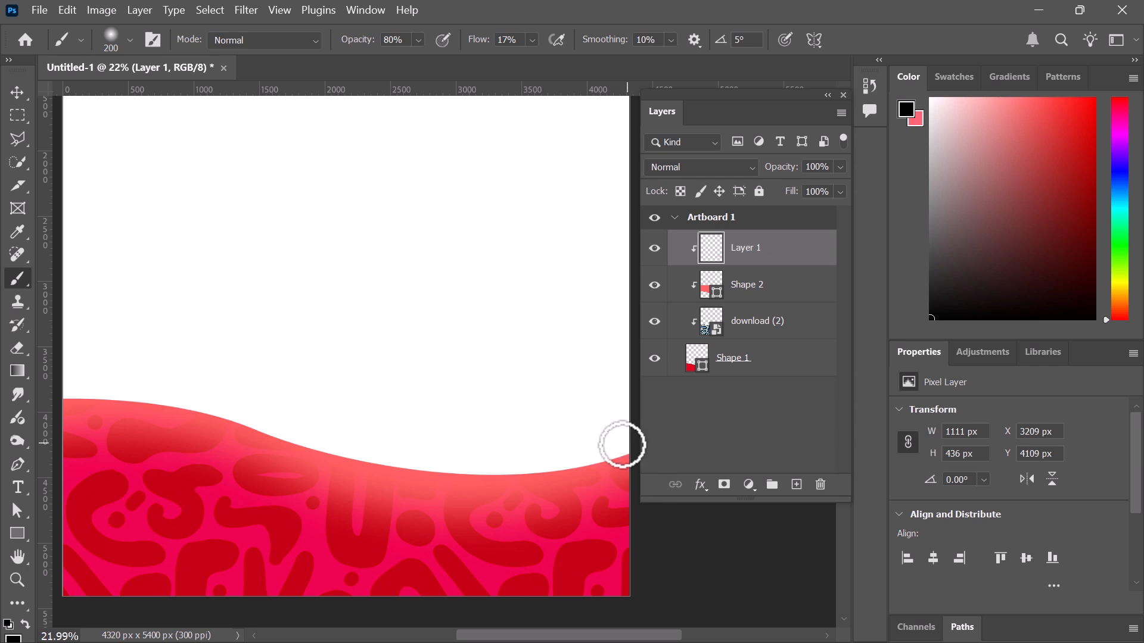
mouse_move(624, 453)
left_mouse_down()
mouse_move(412, 462)
mouse_move(603, 473)
left_mouse_up()
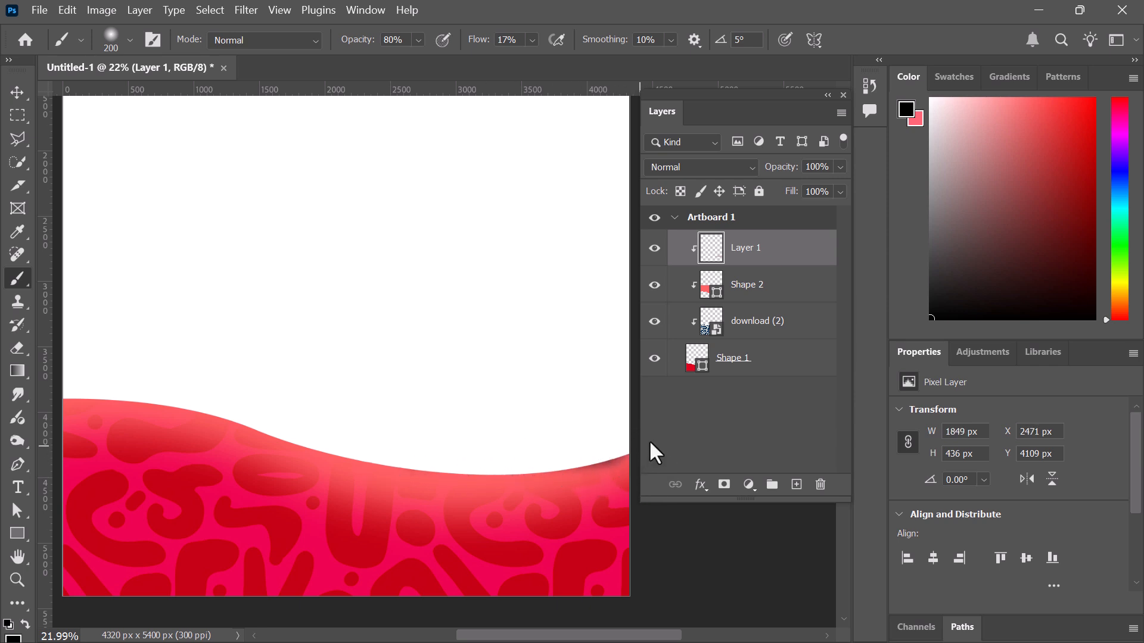
key("ctrl+z")
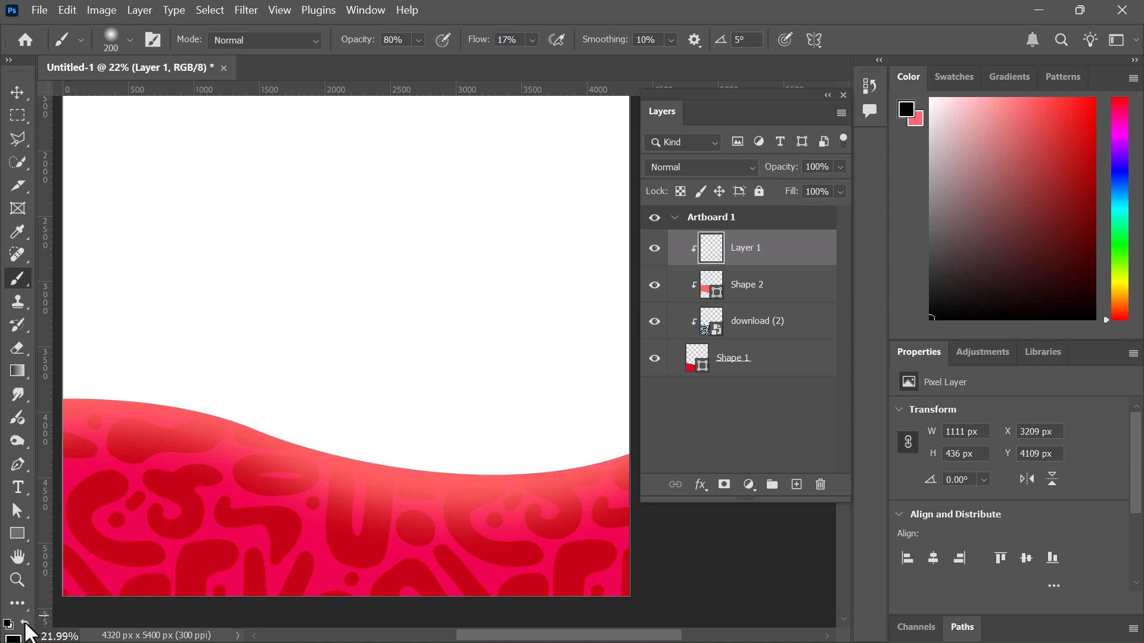
Brush a pink highlight along the wave's upper edge and float the Swatches panel
mouse_move(620, 449)
left_mouse_down()
mouse_move(465, 469)
mouse_move(624, 453)
mouse_move(491, 474)
mouse_move(619, 468)
mouse_move(620, 456)
mouse_move(424, 480)
left_mouse_up()
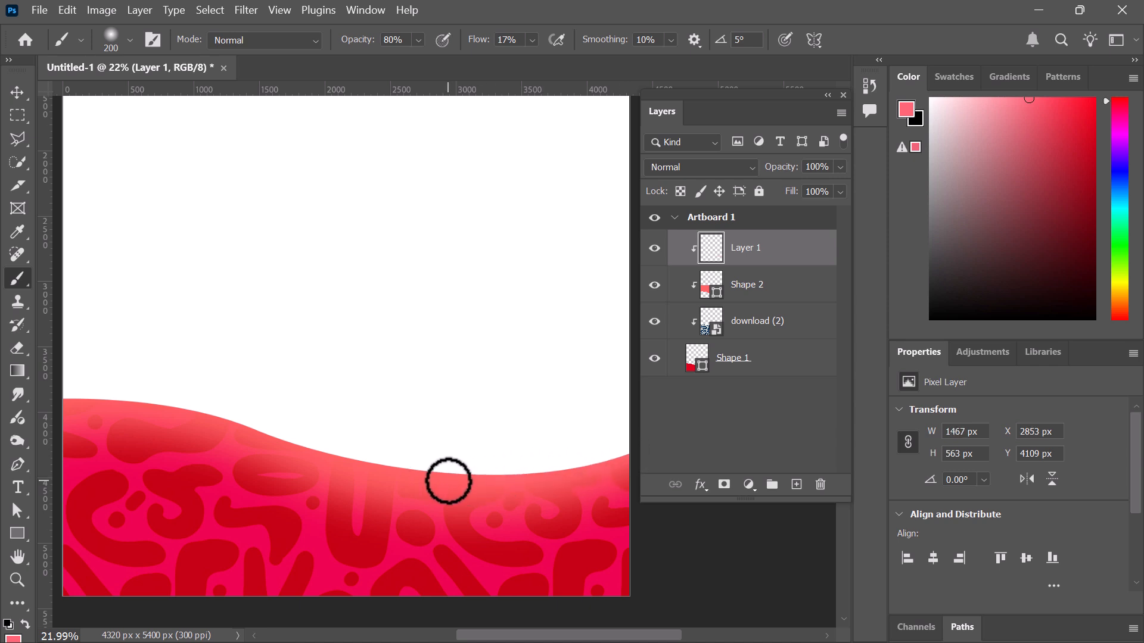
mouse_move(557, 468)
left_mouse_down()
mouse_move(414, 467)
mouse_move(347, 438)
mouse_move(464, 455)
mouse_move(425, 471)
mouse_move(244, 454)
mouse_move(376, 480)
mouse_move(220, 489)
mouse_move(331, 497)
mouse_move(259, 488)
mouse_move(197, 454)
left_mouse_up()
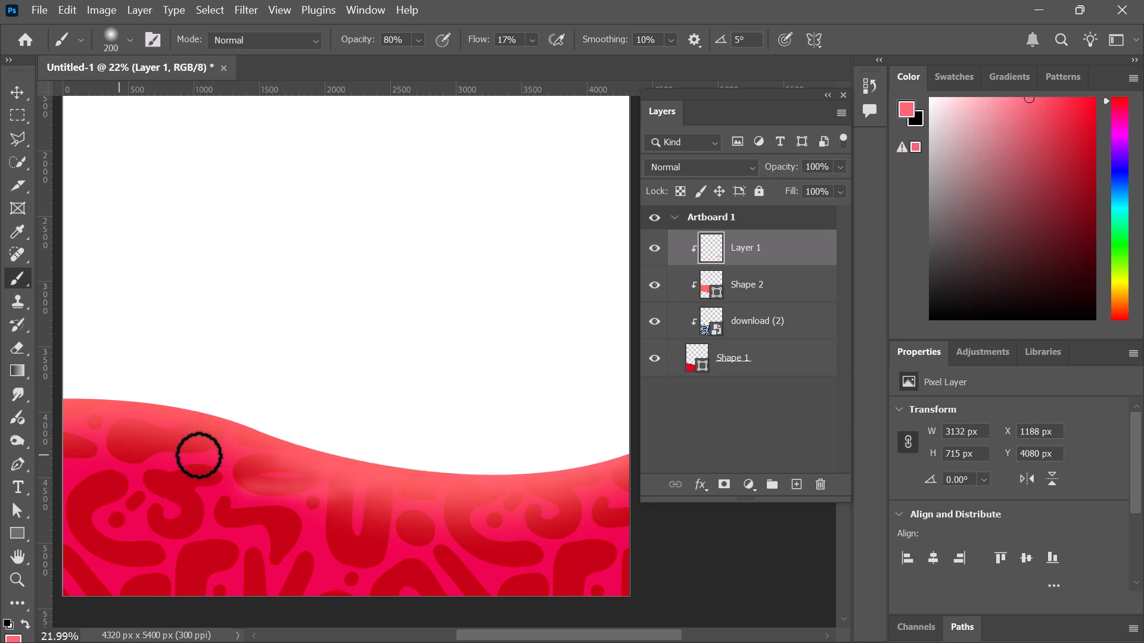
key("ctrl+z")
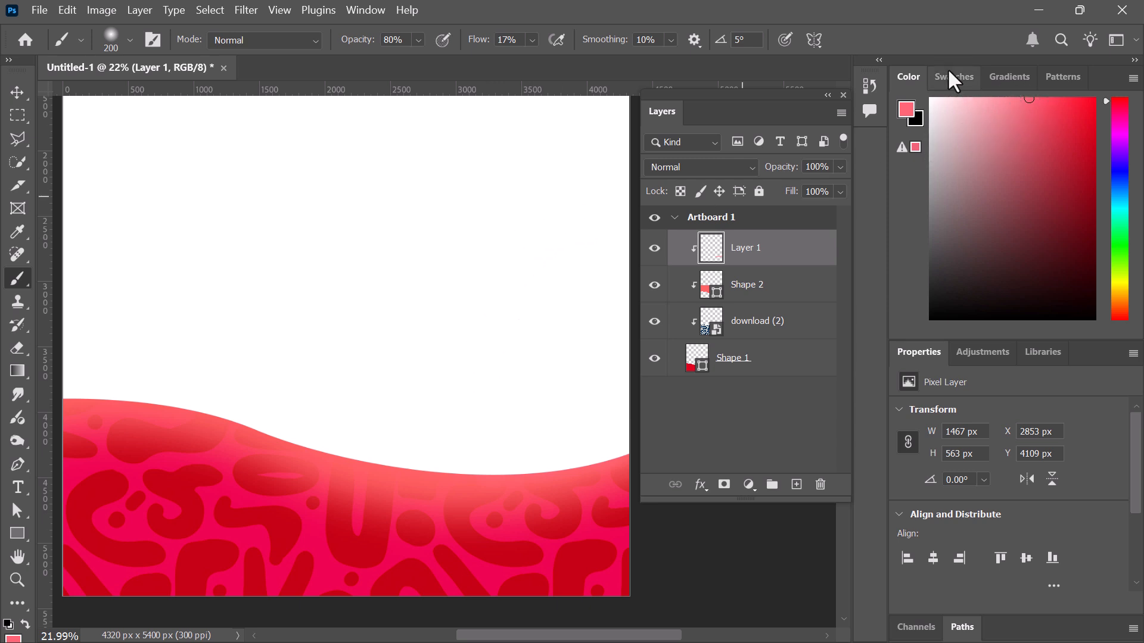
left_click_drag(948, 71, 1114, 98)
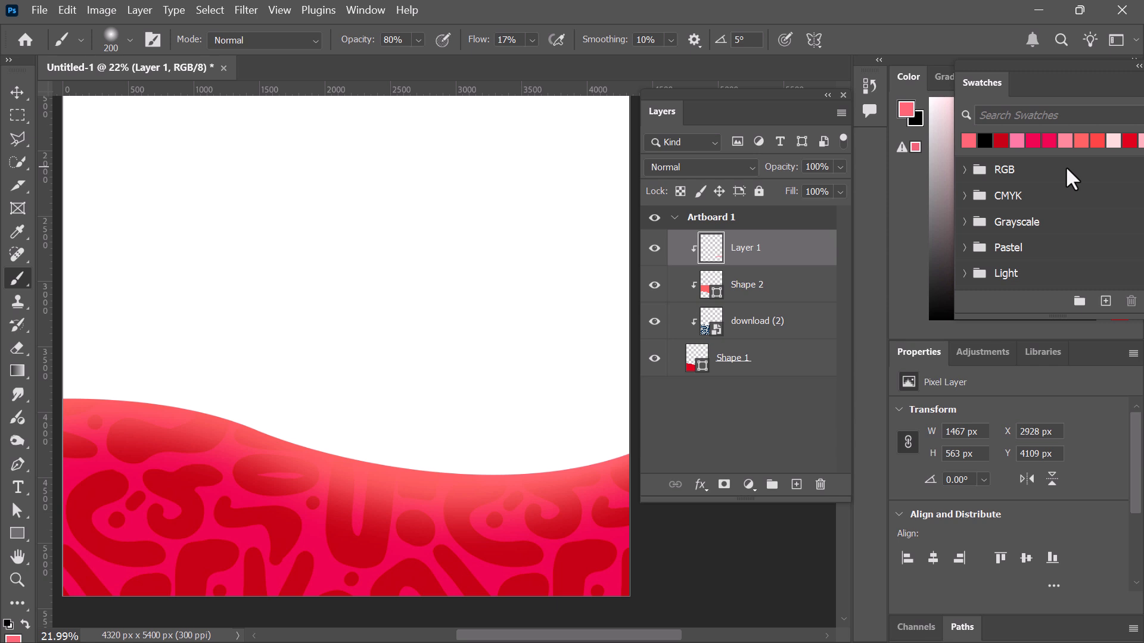
Switch to the Essentials workspace and reset it so Swatches docks beside Color again
left_click(365, 11)
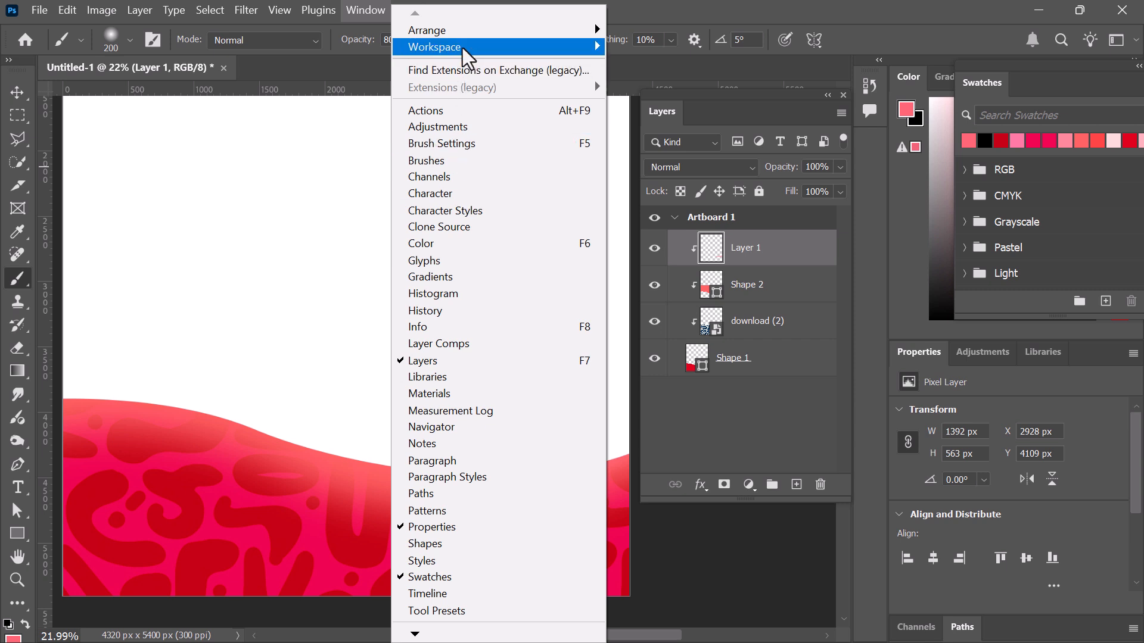
mouse_move(466, 44)
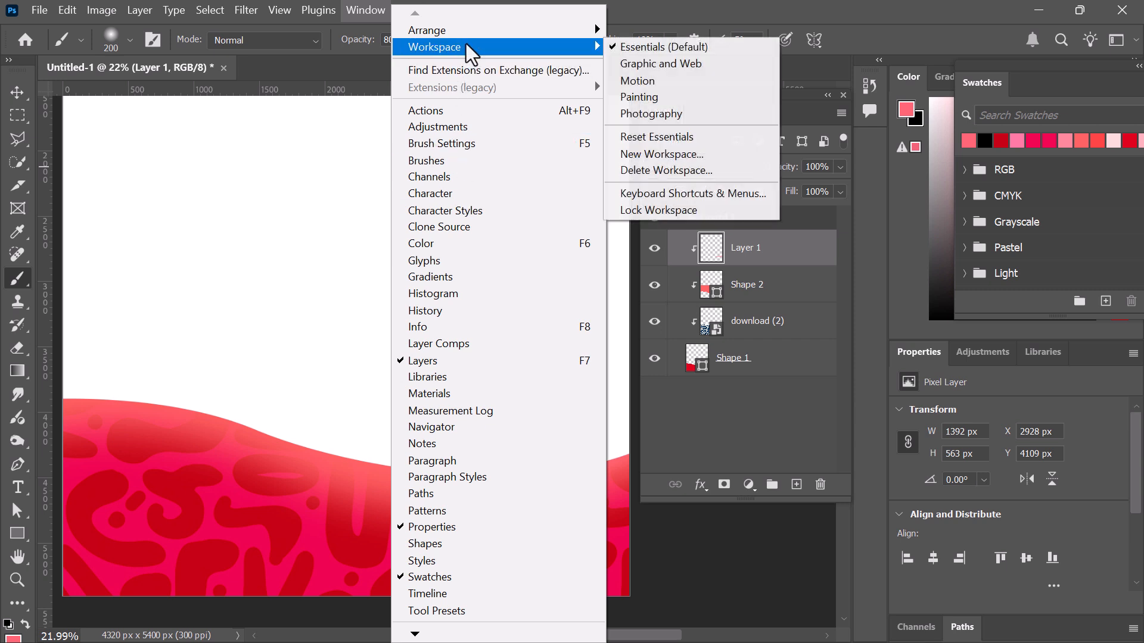
left_click(681, 46)
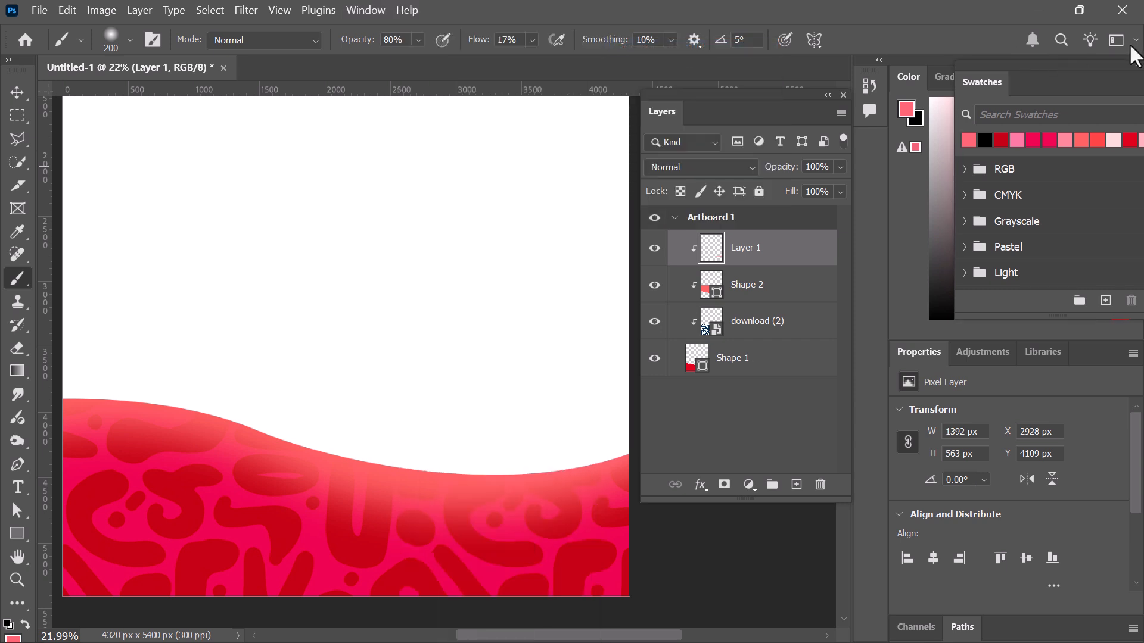
left_click(367, 12)
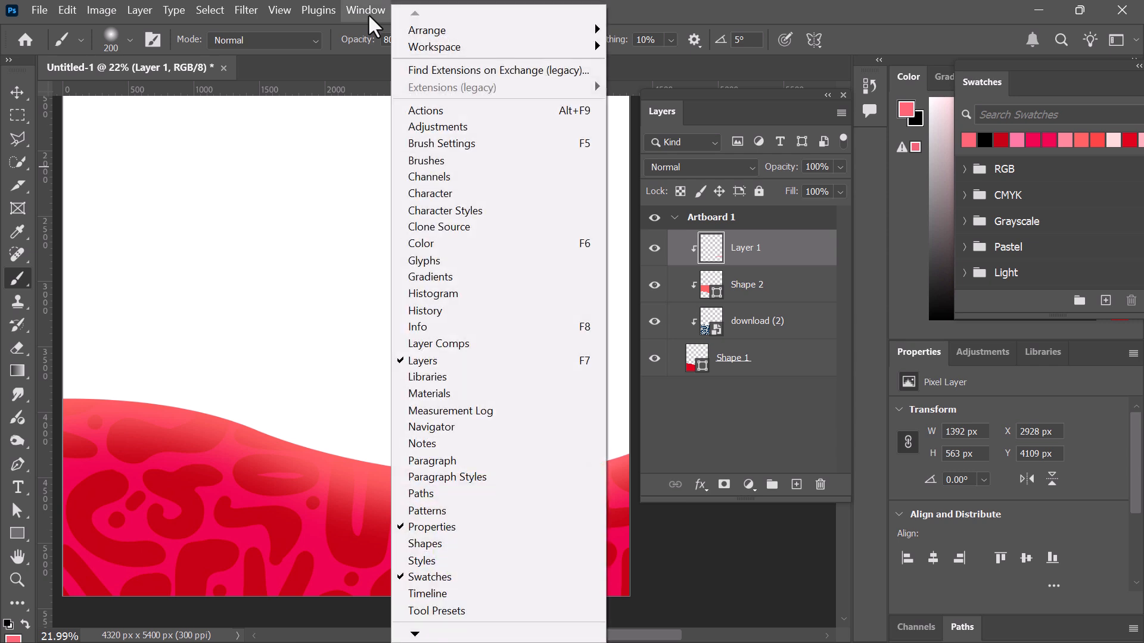
mouse_move(437, 48)
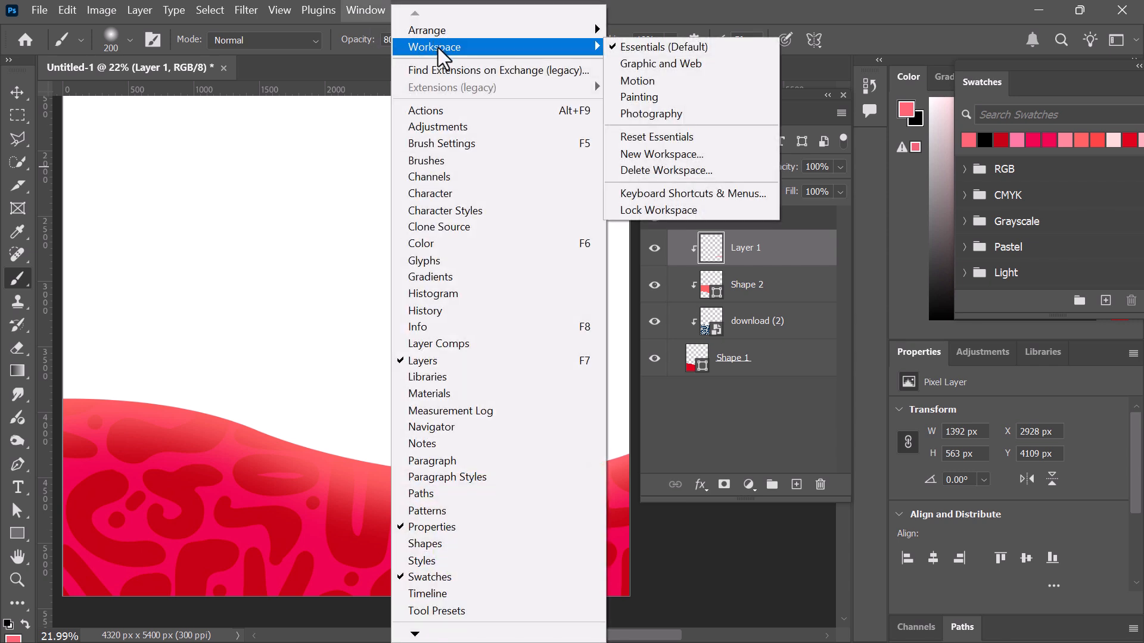
left_click(689, 136)
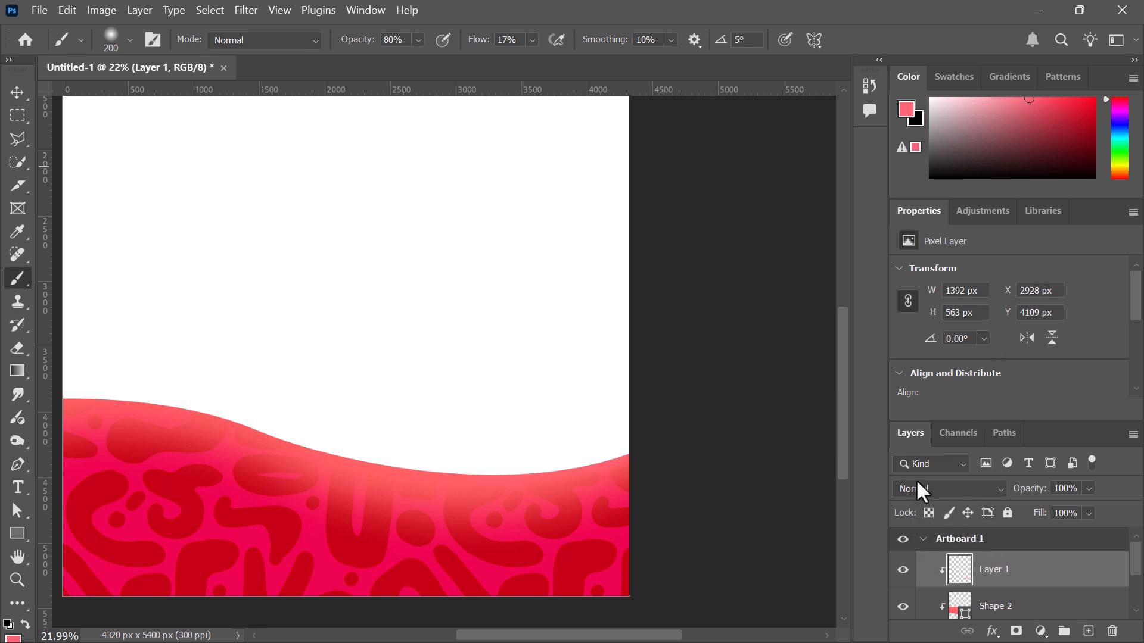
Compact the right-hand panels, pick a lighter pink and paint faint highlights along the wave's top edge
left_click_drag(1039, 362, 1038, 249)
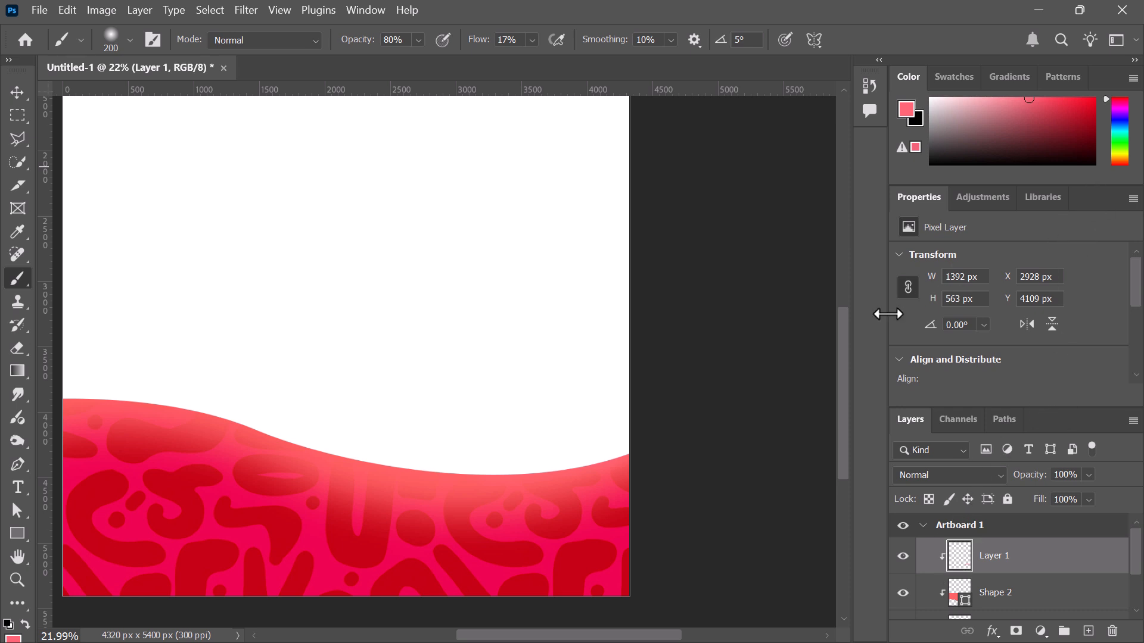
left_click_drag(892, 315, 1094, 317)
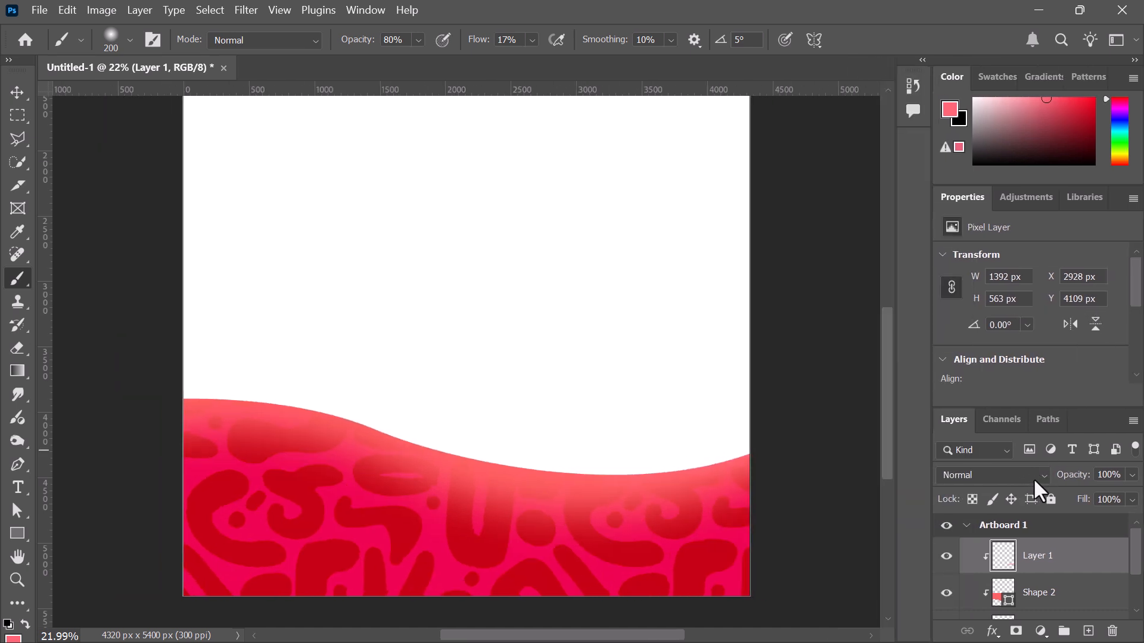
scroll(1008, 566, "down", 2)
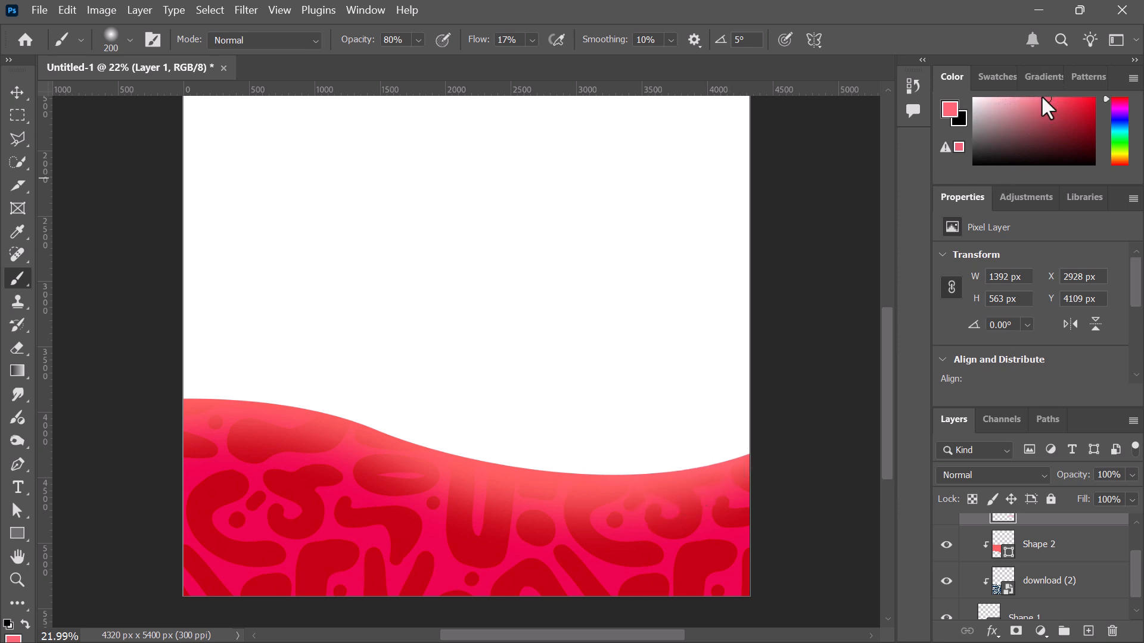
left_click_drag(1043, 96, 1029, 97)
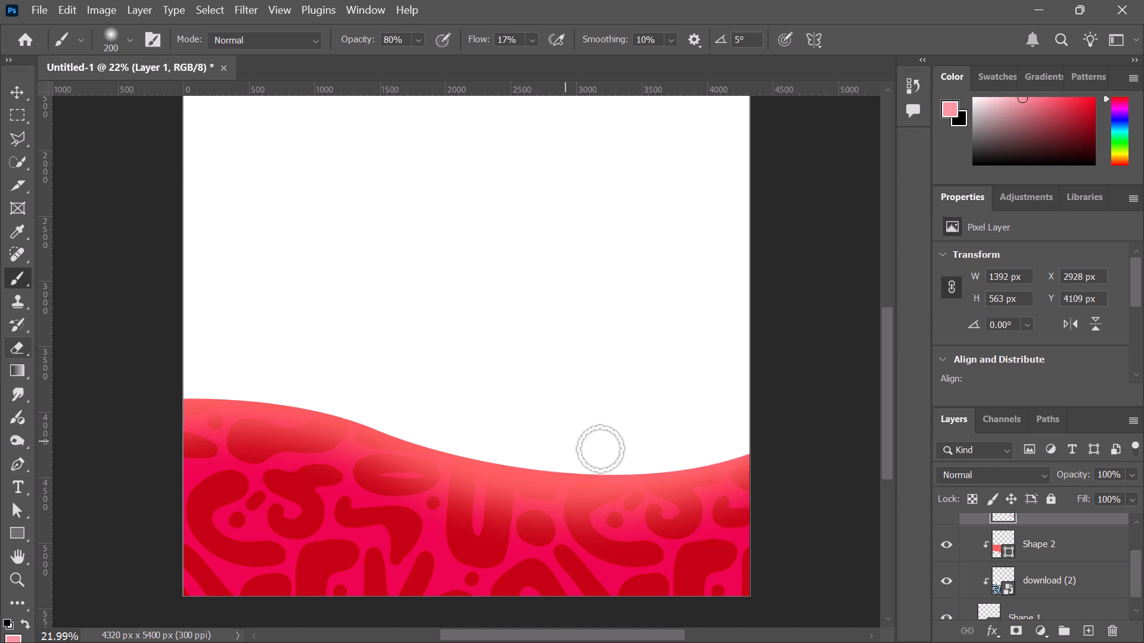
mouse_move(612, 471)
left_mouse_down()
mouse_move(426, 440)
mouse_move(553, 470)
mouse_move(532, 470)
mouse_move(346, 436)
mouse_move(497, 461)
mouse_move(271, 396)
mouse_move(380, 430)
mouse_move(244, 398)
mouse_move(327, 408)
mouse_move(130, 394)
left_mouse_up()
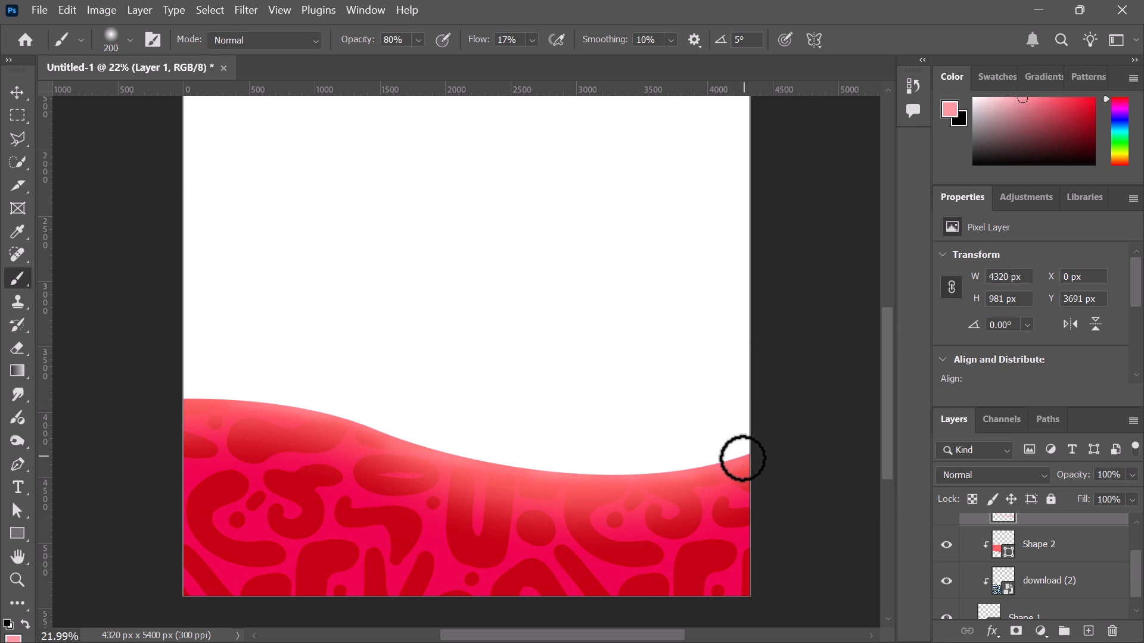
mouse_move(741, 459)
left_mouse_down()
mouse_move(625, 478)
mouse_move(466, 475)
mouse_move(423, 435)
mouse_move(586, 476)
mouse_move(378, 455)
mouse_move(393, 432)
mouse_move(528, 454)
mouse_move(450, 458)
mouse_move(335, 413)
left_mouse_up()
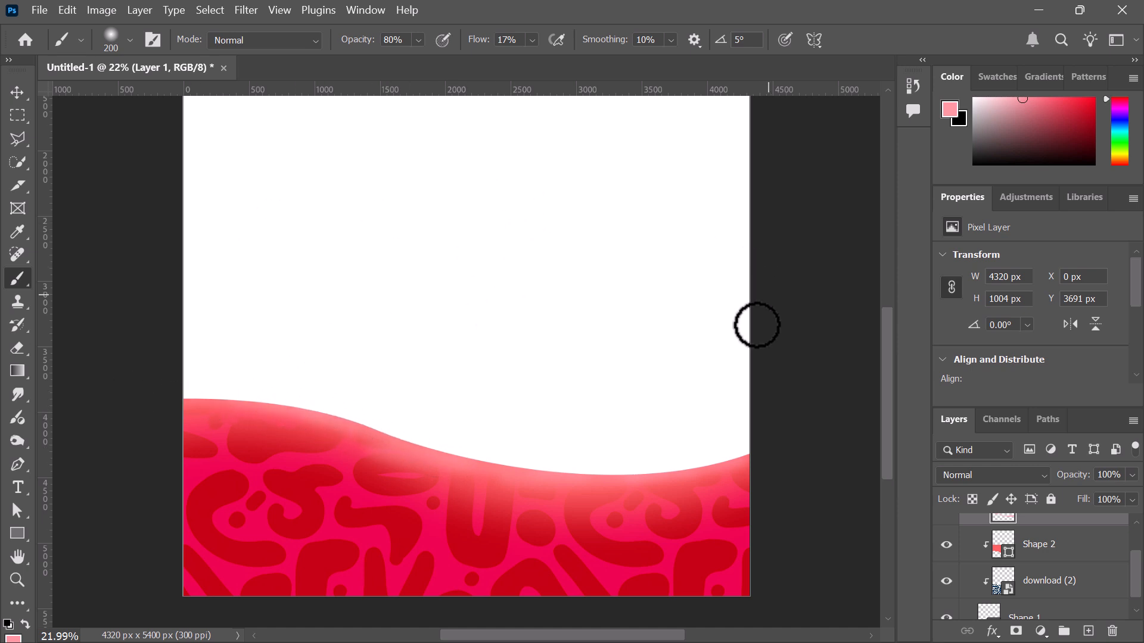
With a 600 px brush at 56% opacity, paint pale then stronger pink over the wave
key("bracketright")
key("bracketright")
key("bracketright")
key("bracketright")
key("bracketright")
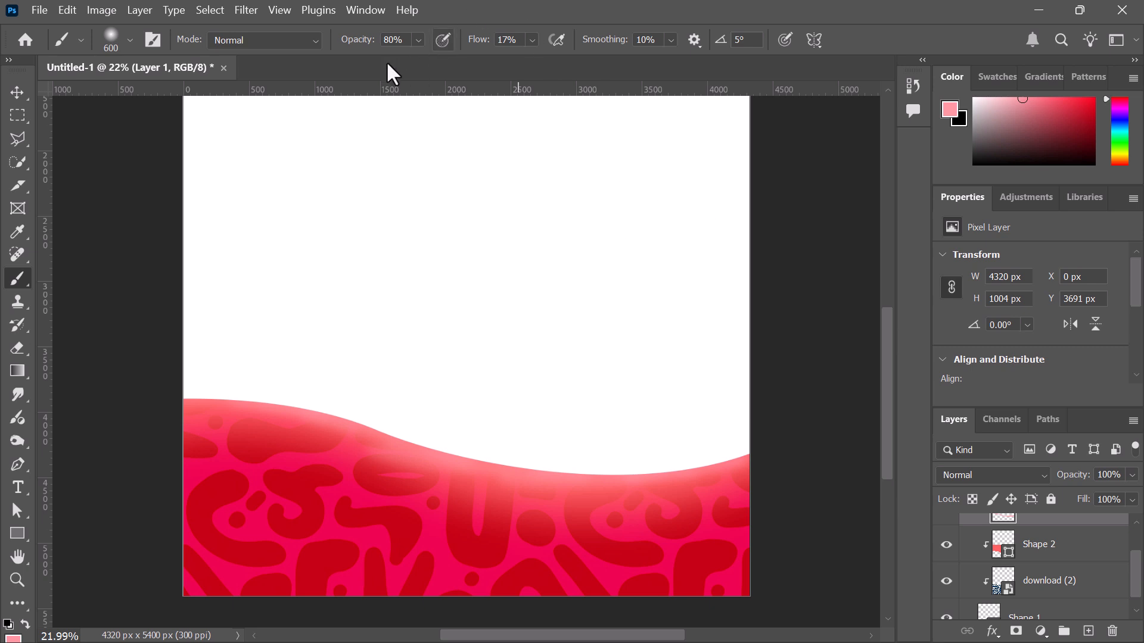
left_click_drag(365, 43, 344, 42)
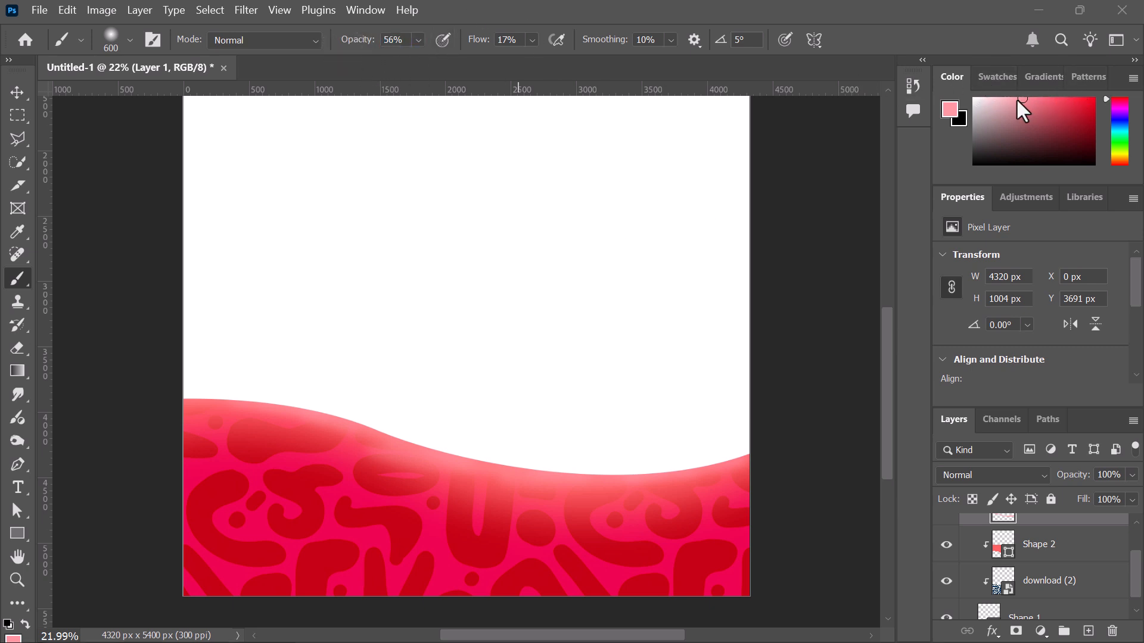
mouse_move(1010, 99)
left_mouse_down()
mouse_move(989, 112)
mouse_move(1001, 98)
left_mouse_up()
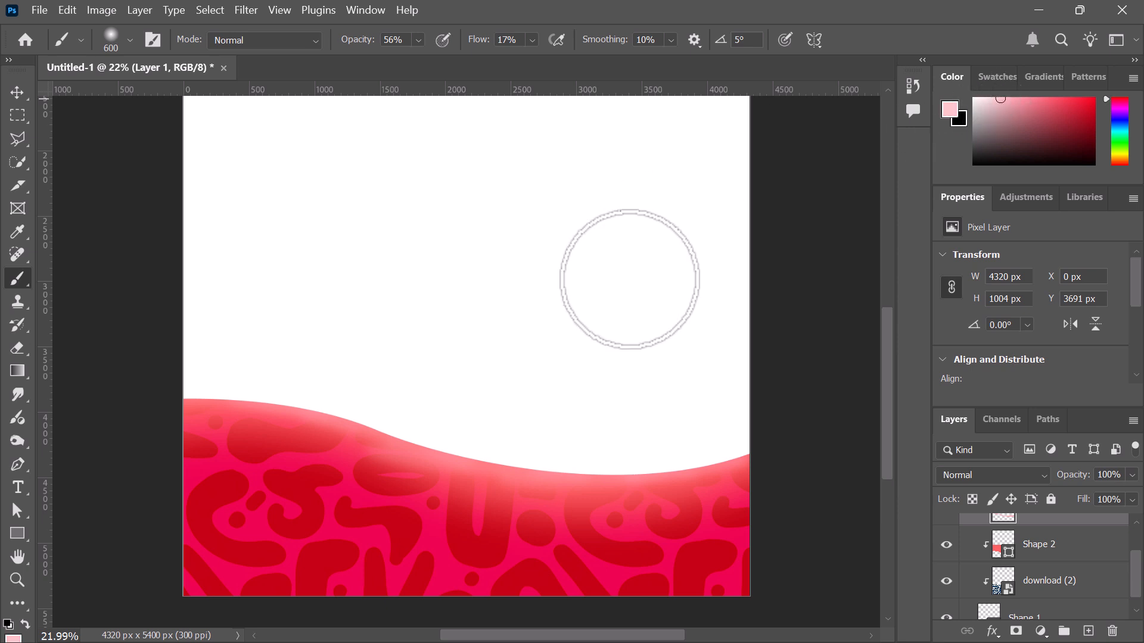
mouse_move(717, 459)
left_mouse_down()
mouse_move(738, 475)
mouse_move(653, 459)
mouse_move(593, 492)
mouse_move(728, 474)
mouse_move(837, 310)
left_mouse_up()
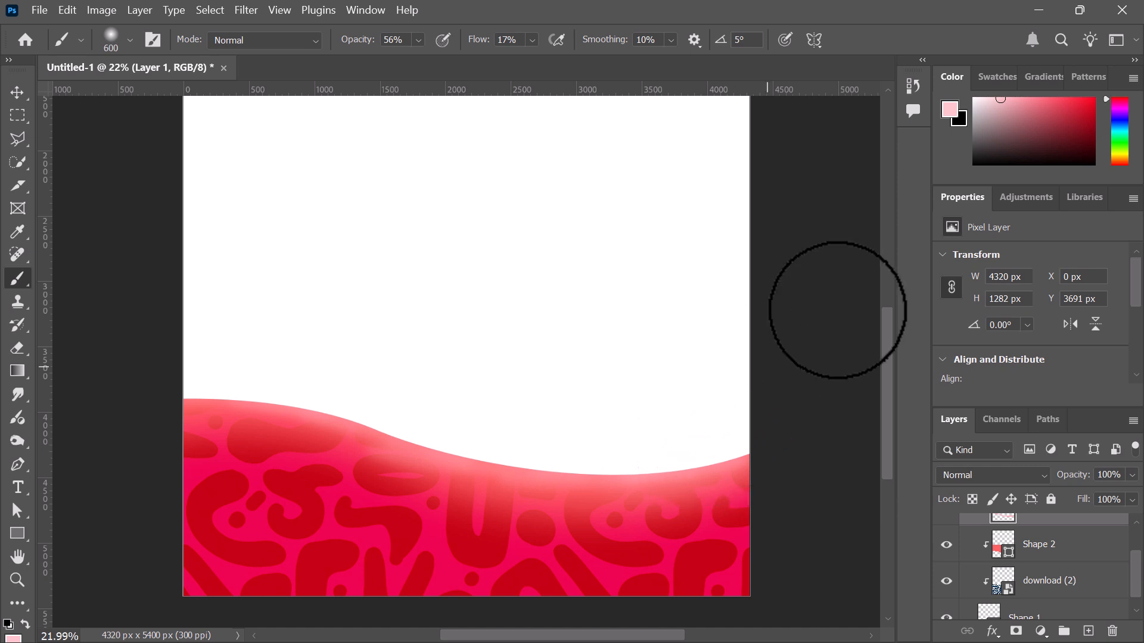
mouse_move(1044, 98)
left_mouse_down()
mouse_move(1028, 112)
mouse_move(1046, 100)
left_mouse_up()
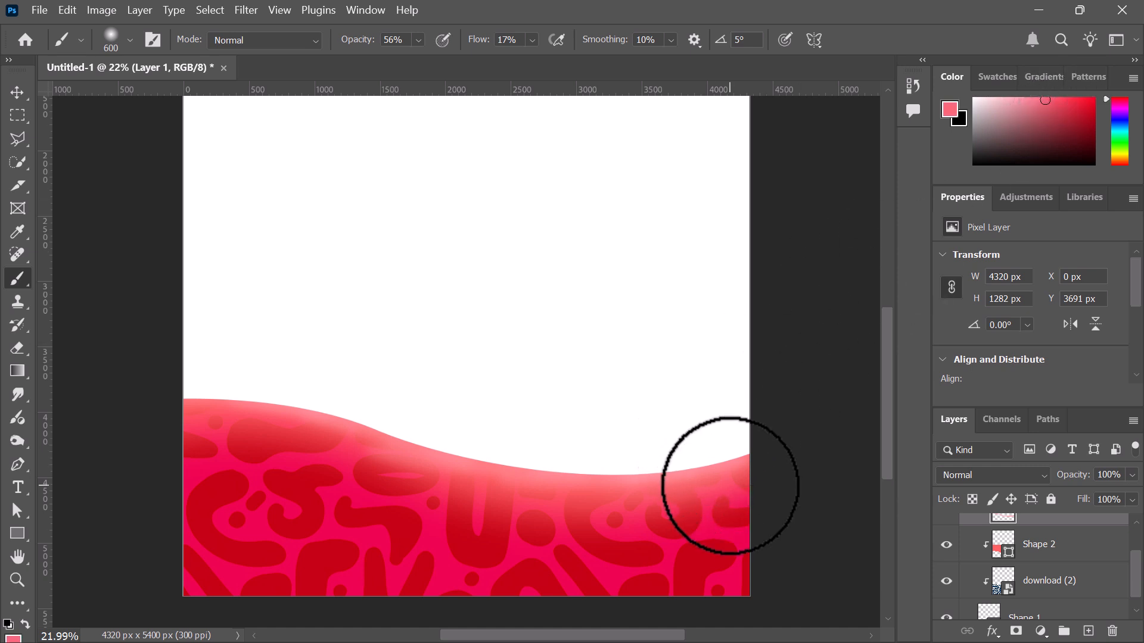
mouse_move(723, 497)
left_mouse_down()
mouse_move(522, 488)
mouse_move(626, 501)
mouse_move(382, 447)
mouse_move(333, 425)
mouse_move(367, 450)
mouse_move(343, 428)
mouse_move(158, 386)
mouse_move(135, 389)
mouse_move(303, 432)
mouse_move(119, 409)
left_mouse_up()
Switch to the Move tool and reselect Layer 1 in the Layers panel
left_click(17, 92)
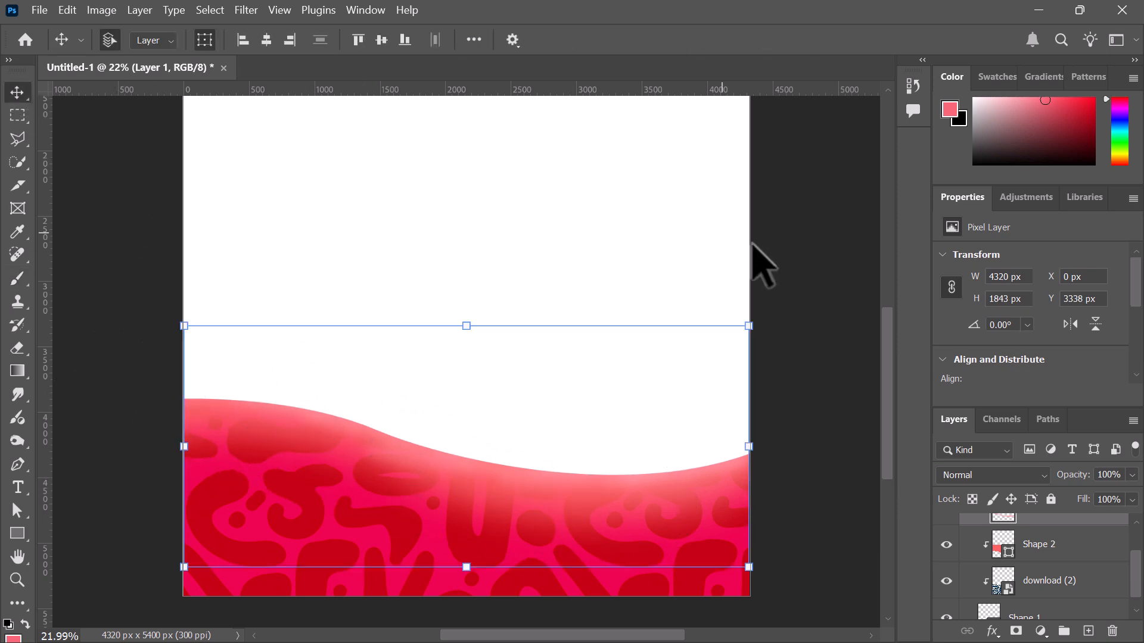
left_click(843, 253)
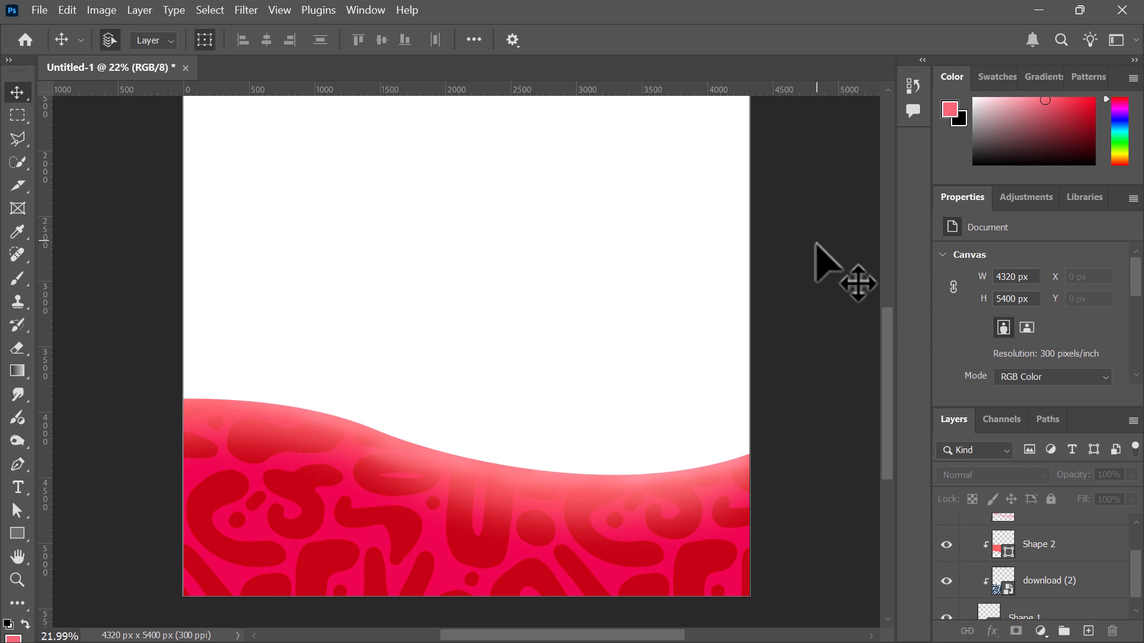
left_click(1060, 547)
scroll(1062, 556, "up", 1)
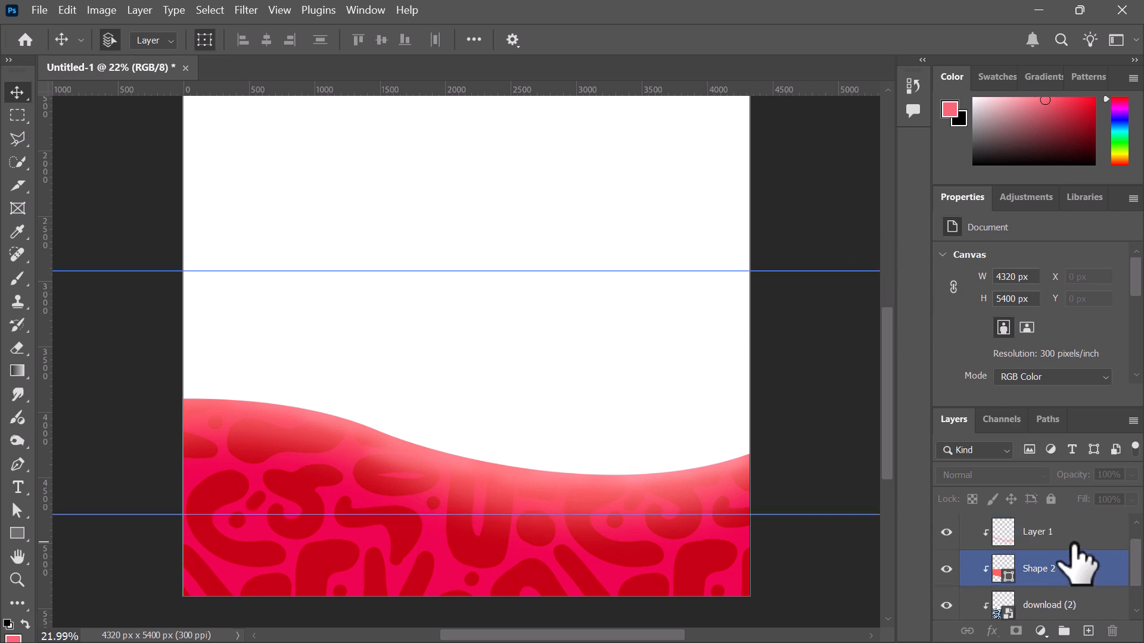
left_click(1069, 539)
scroll(1072, 360, "down", 2)
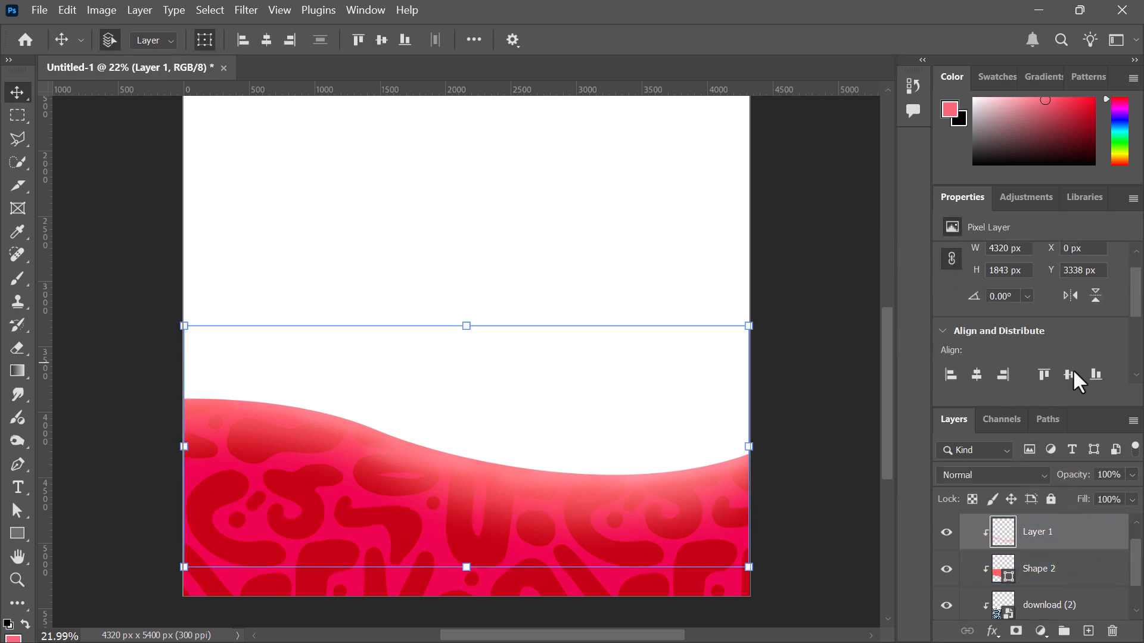
Add a new Layer 2 clipped to the layers below, with a light pink brush at 100% opacity
left_click(1088, 631)
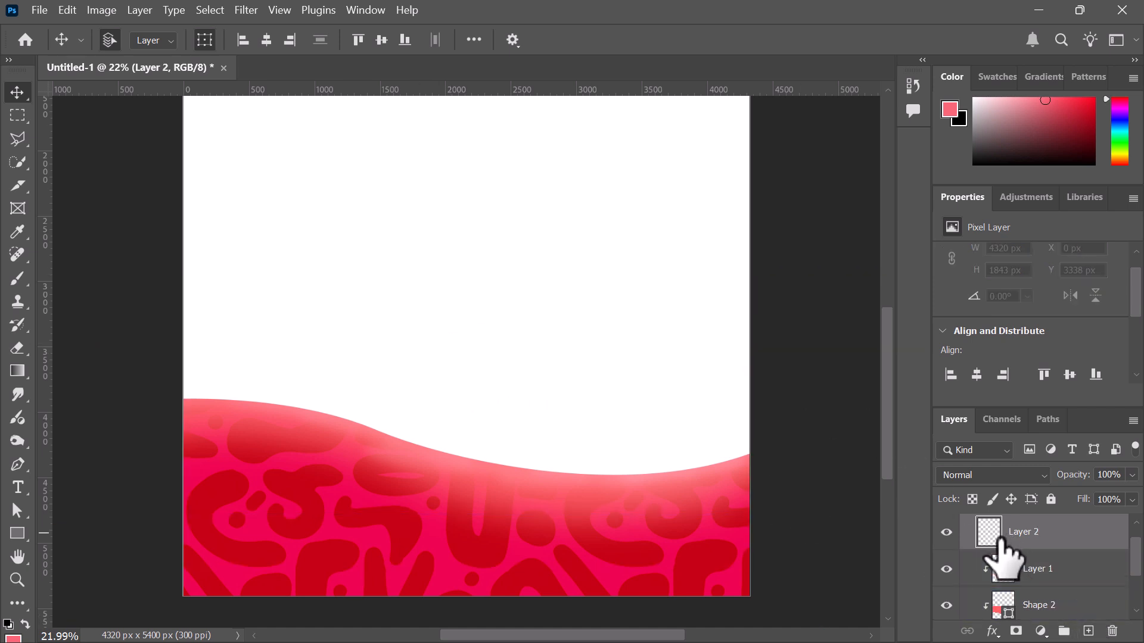
left_click_drag(1008, 535, 205, 149)
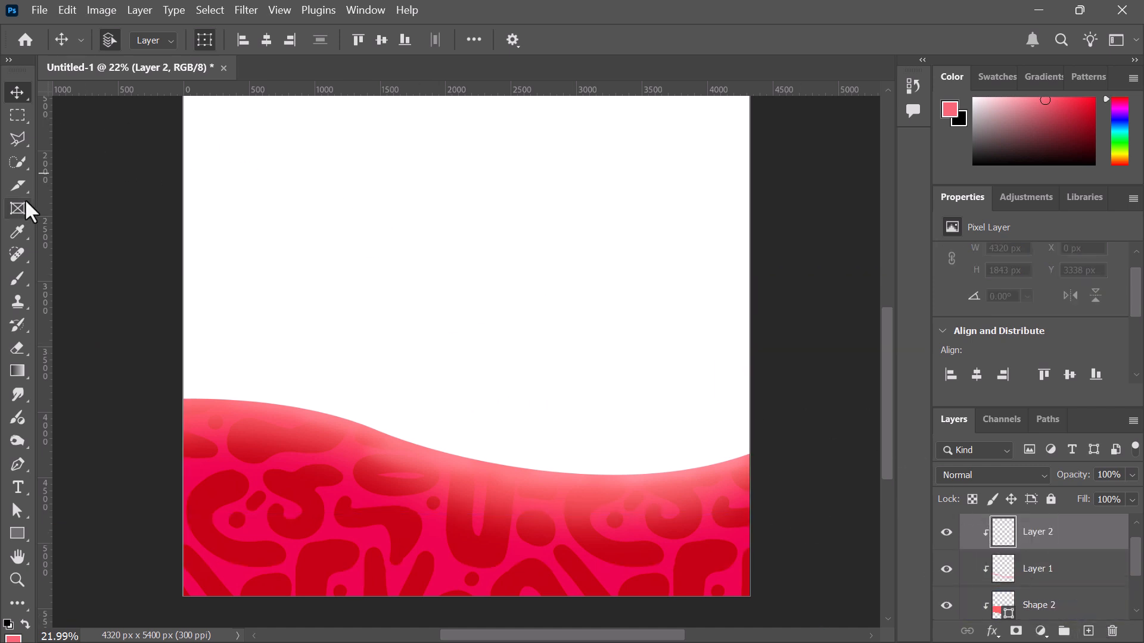
left_click(27, 284)
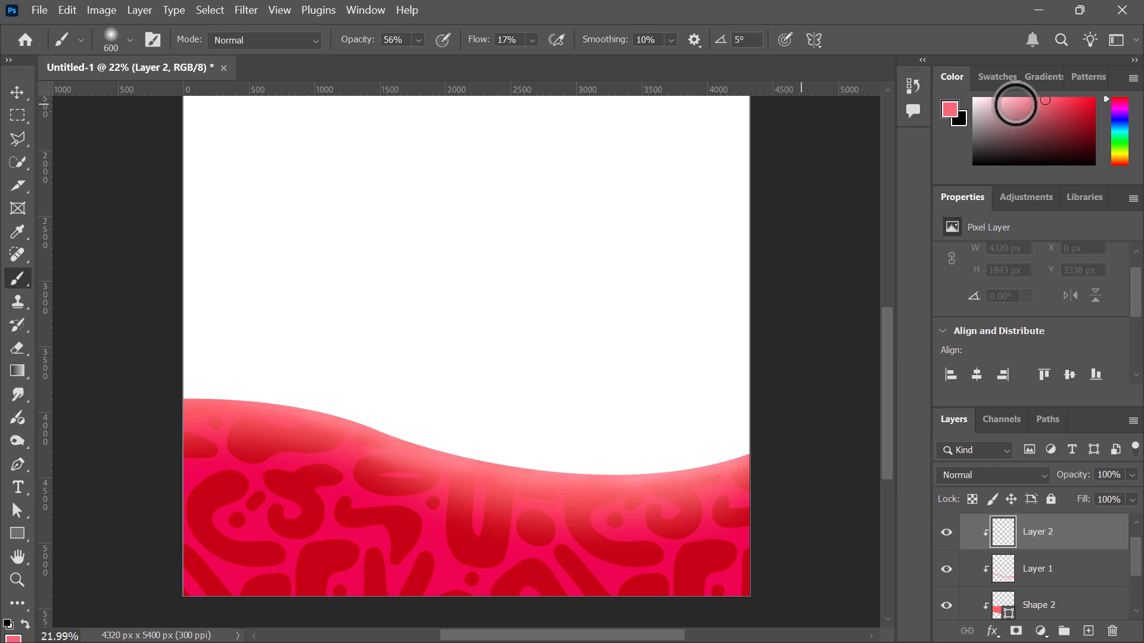
left_click(1007, 94)
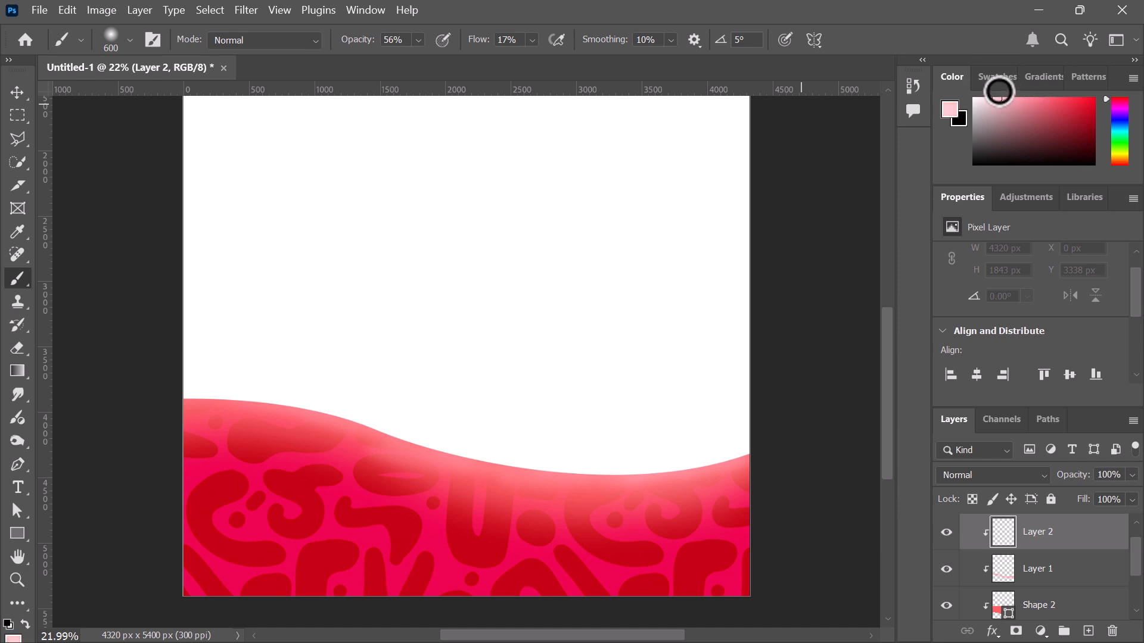
left_click(17, 93)
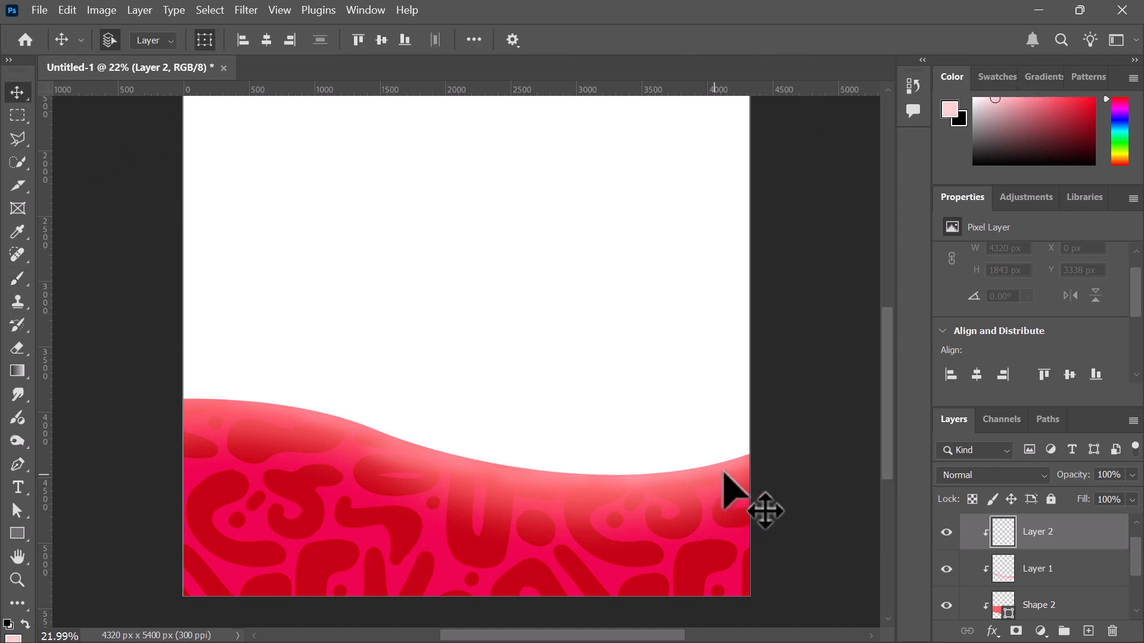
left_click(18, 278)
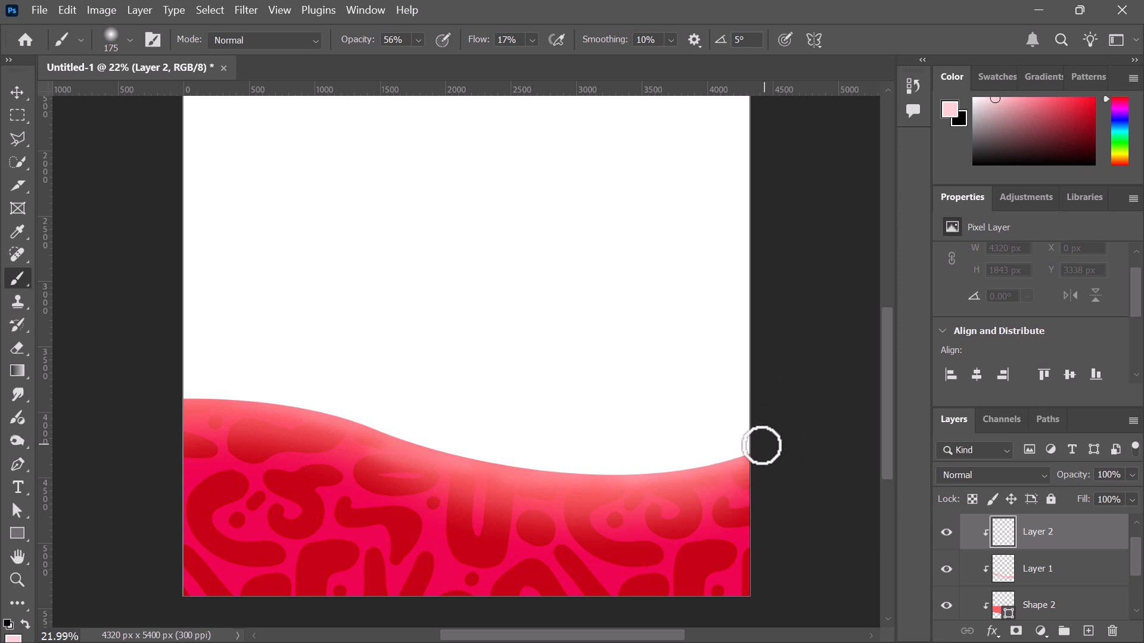
left_click_drag(351, 48, 863, 77)
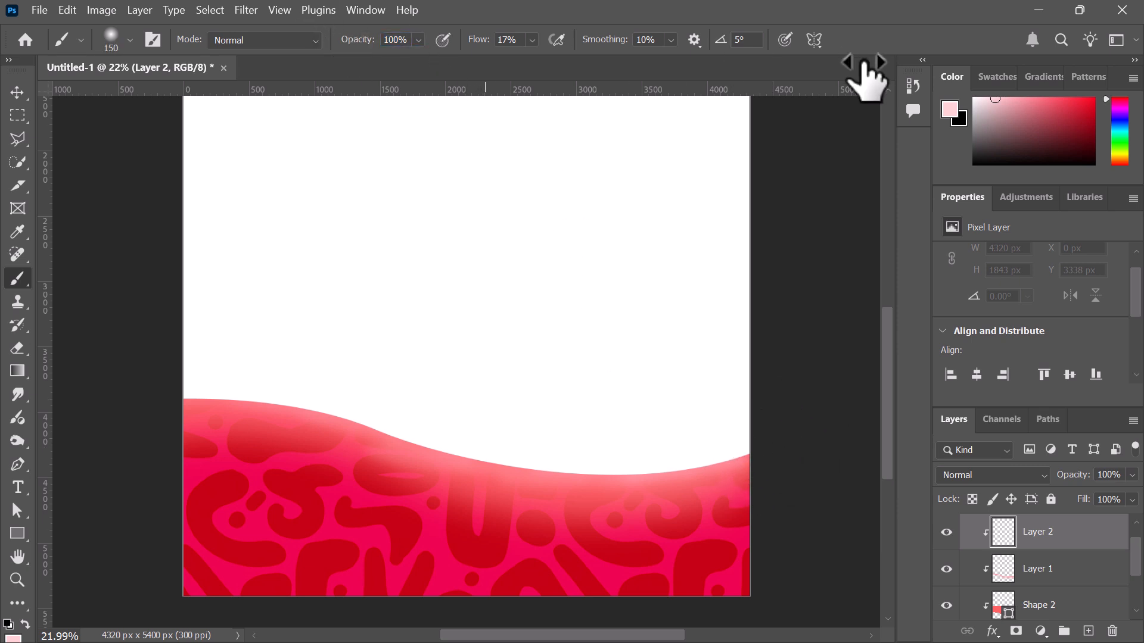
Paint light pink strokes along the wave's edge from right to left
mouse_move(745, 454)
left_mouse_down()
mouse_move(681, 462)
mouse_move(718, 466)
left_mouse_up()
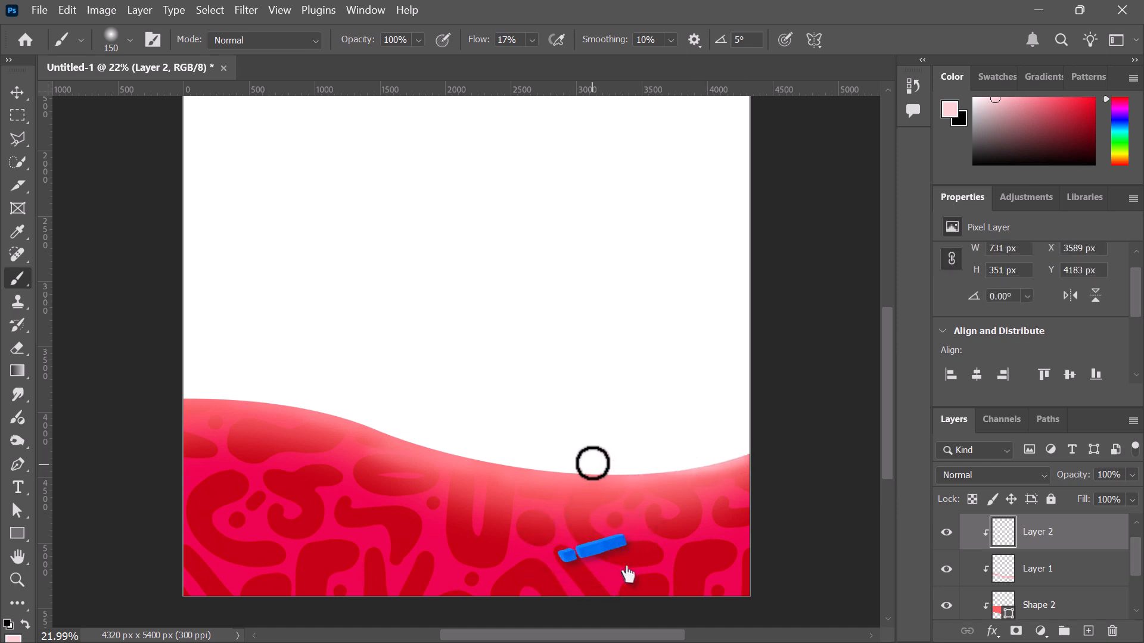
left_click_drag(603, 466, 681, 470)
mouse_move(599, 471)
left_mouse_down()
mouse_move(661, 474)
mouse_move(441, 441)
mouse_move(553, 471)
mouse_move(401, 423)
mouse_move(506, 464)
mouse_move(427, 447)
left_mouse_up()
mouse_move(292, 395)
left_mouse_down()
mouse_move(398, 434)
mouse_move(355, 419)
mouse_move(367, 420)
left_mouse_up()
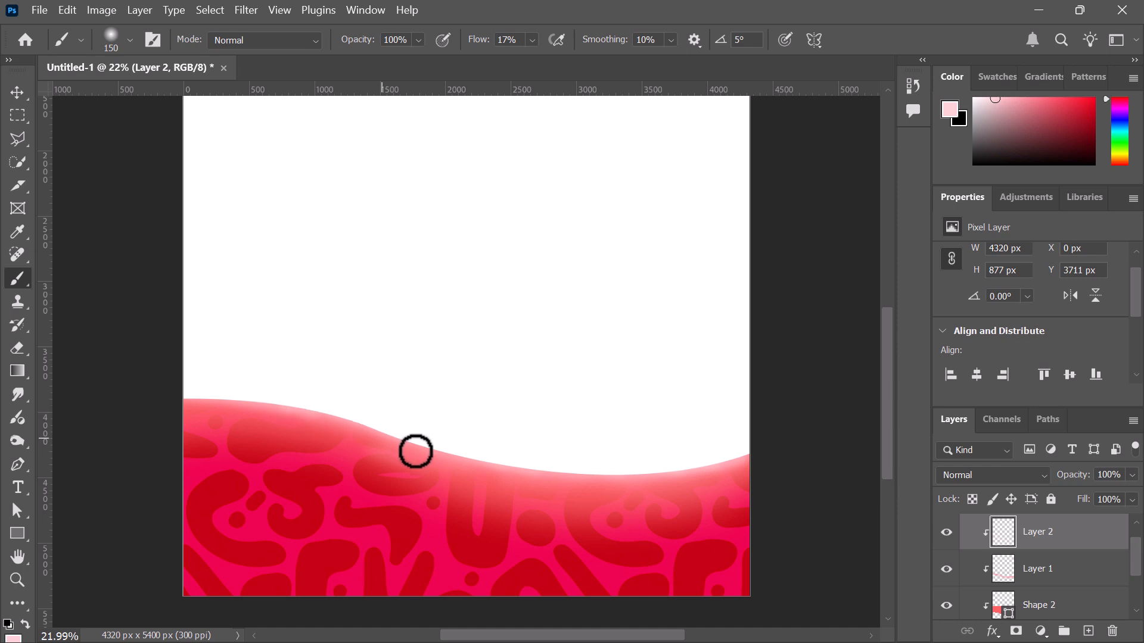
left_click_drag(416, 452, 391, 439)
left_click_drag(508, 472, 555, 474)
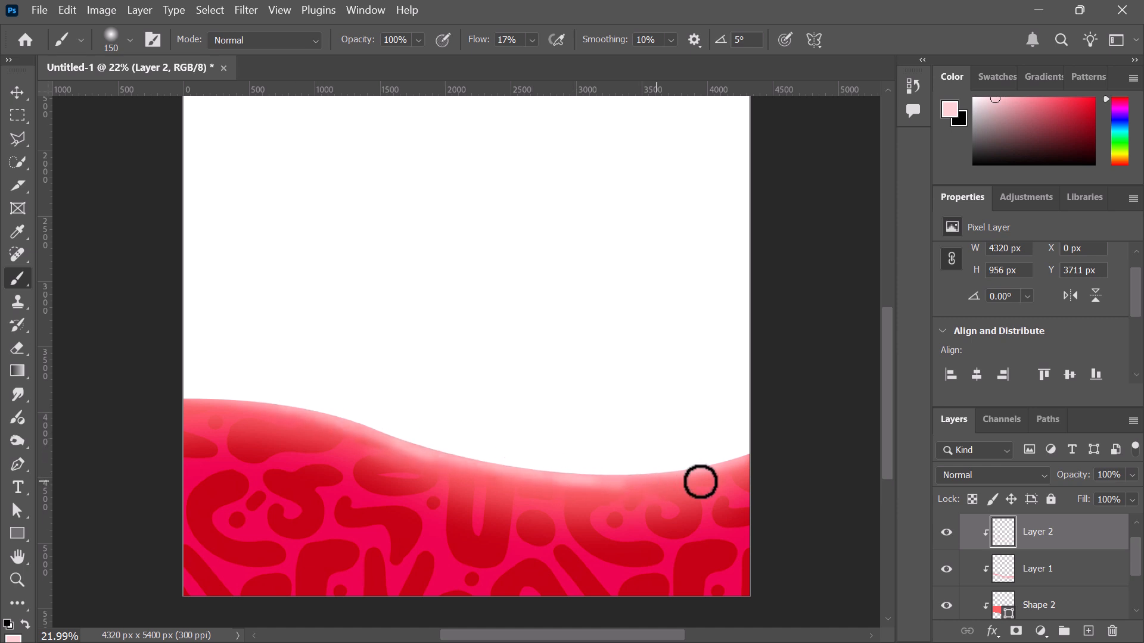
left_click_drag(700, 482, 717, 460)
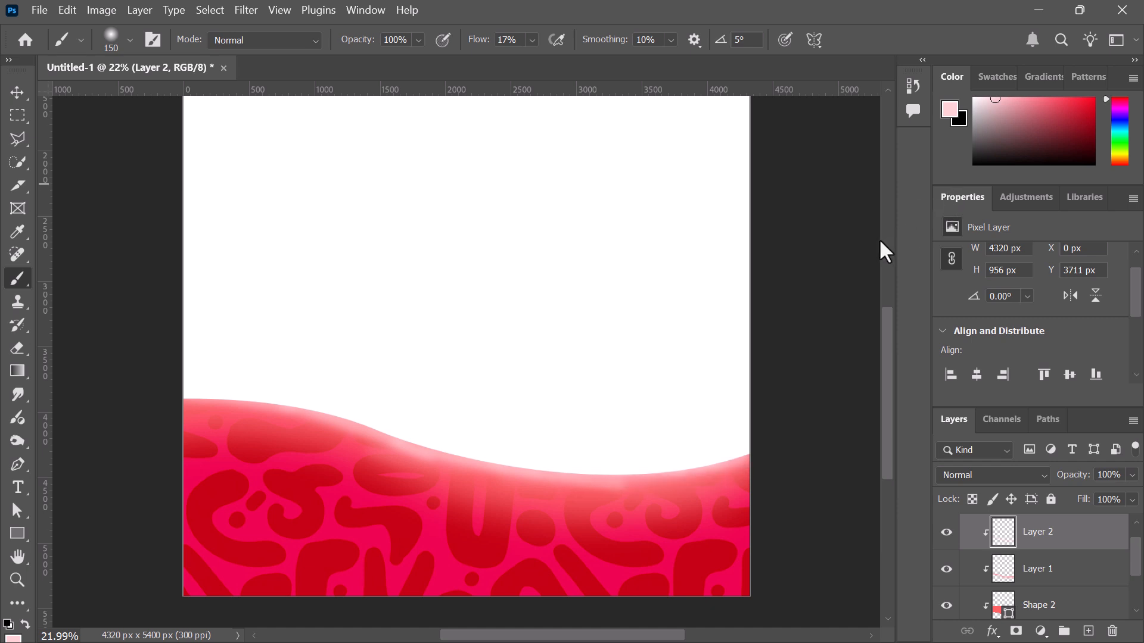
Undo two strokes, lower the brush opacity to 81% and repaint the wave's top edge
key("ctrl+z")
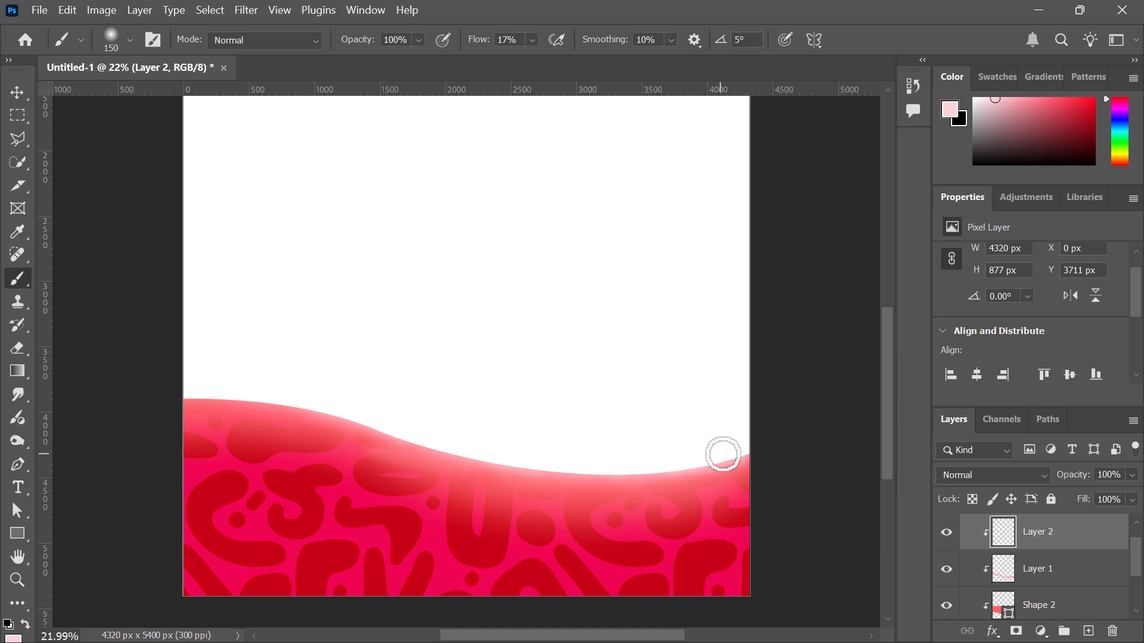
key("ctrl+z")
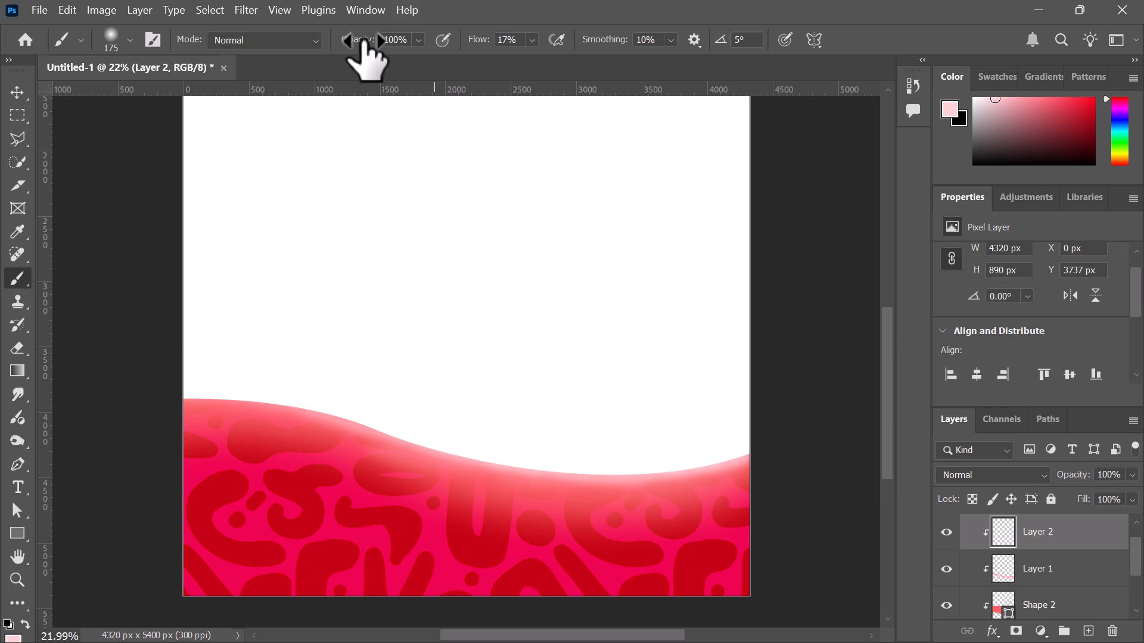
left_click_drag(363, 39, 350, 40)
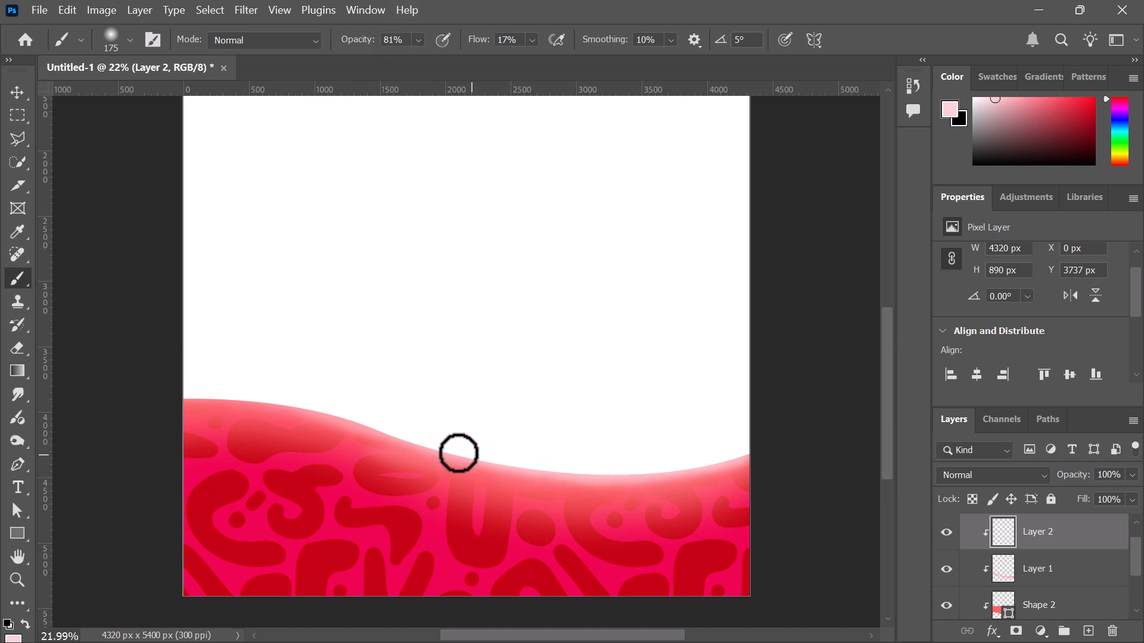
left_click_drag(249, 401, 346, 417)
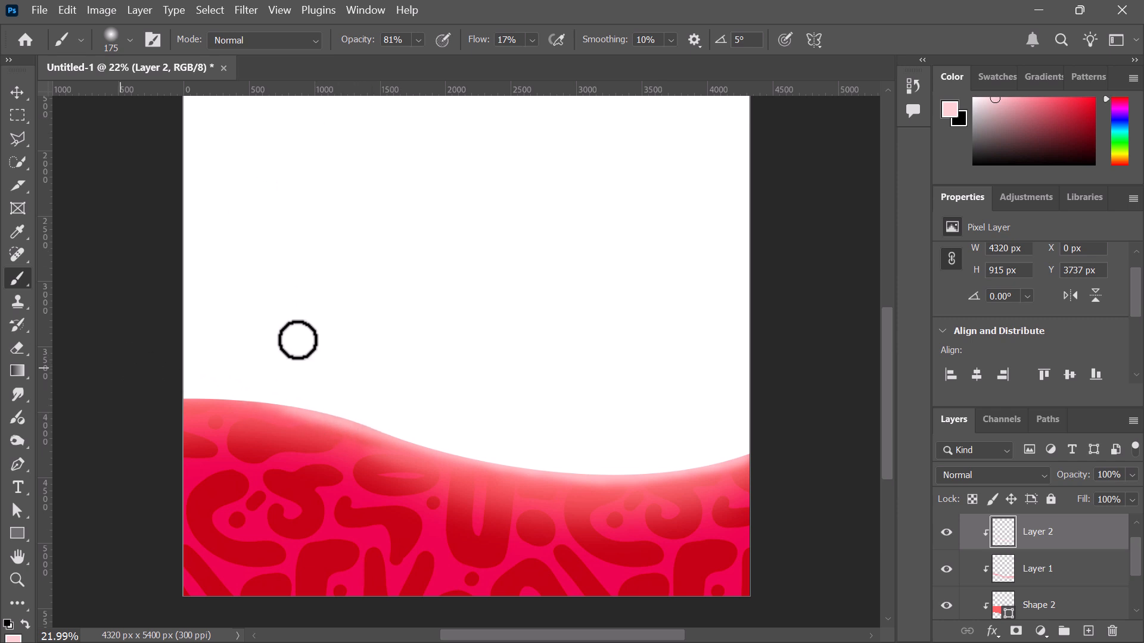
scroll(1096, 575, "down", 3)
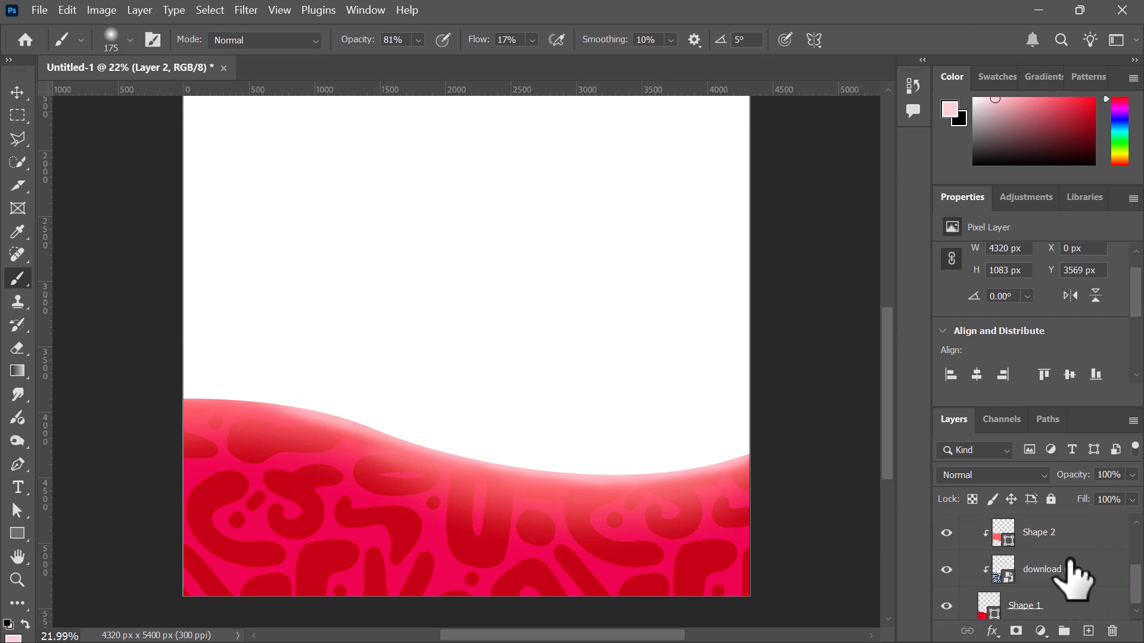
Feather Shape 1 to 0.2 px and add an Exposure adjustment at -1.48 clipped to Layer 2
left_click(1072, 603)
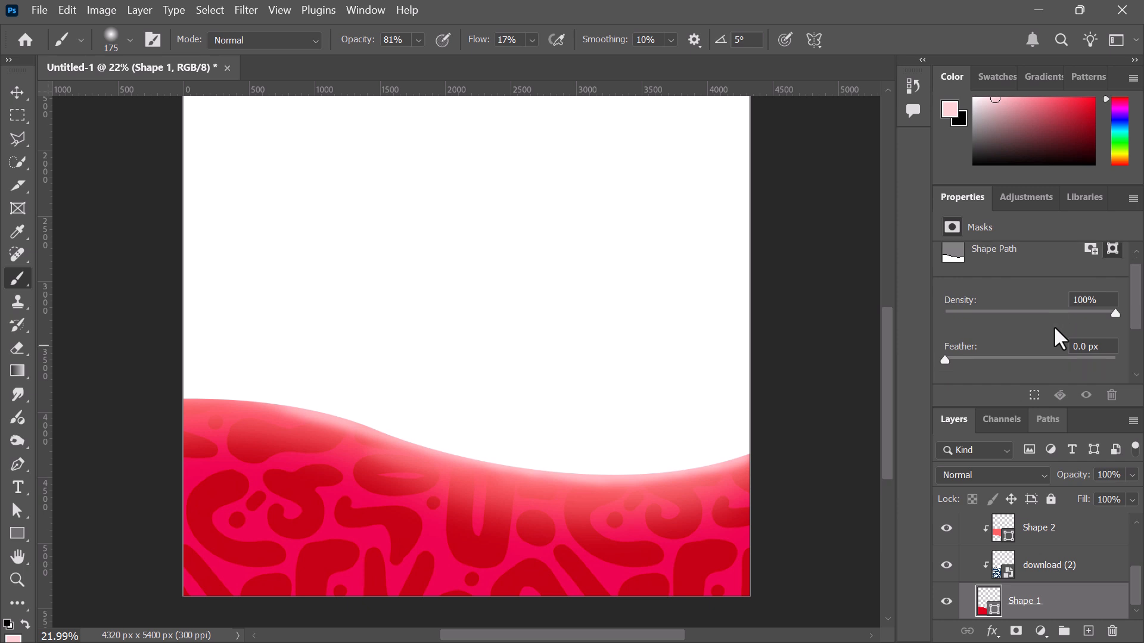
left_click_drag(945, 358, 947, 358)
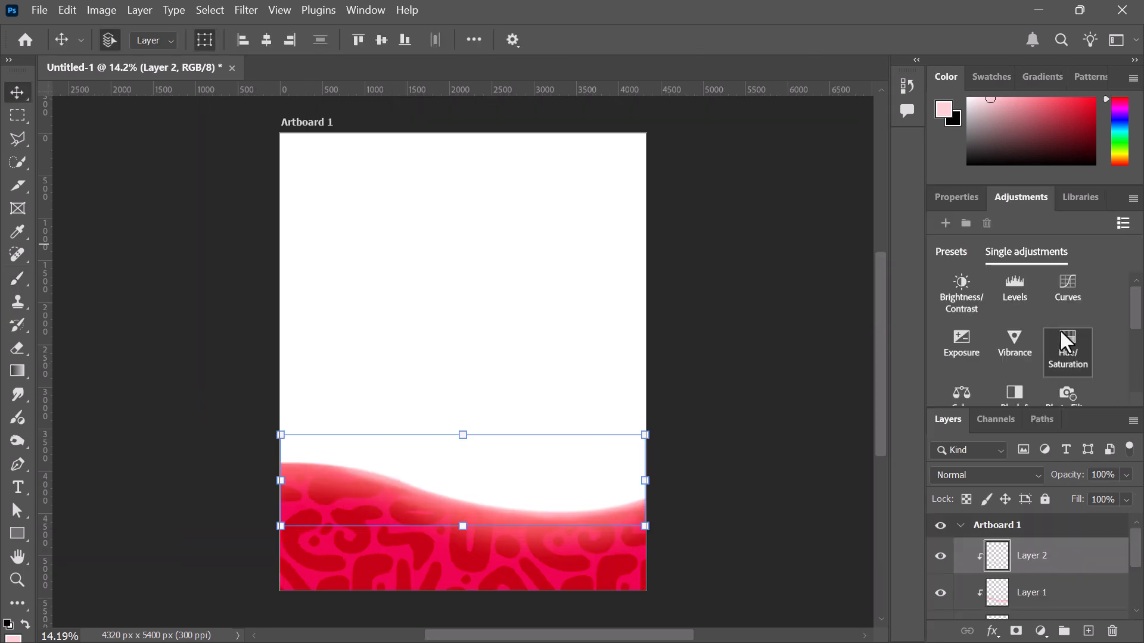
left_click(971, 341)
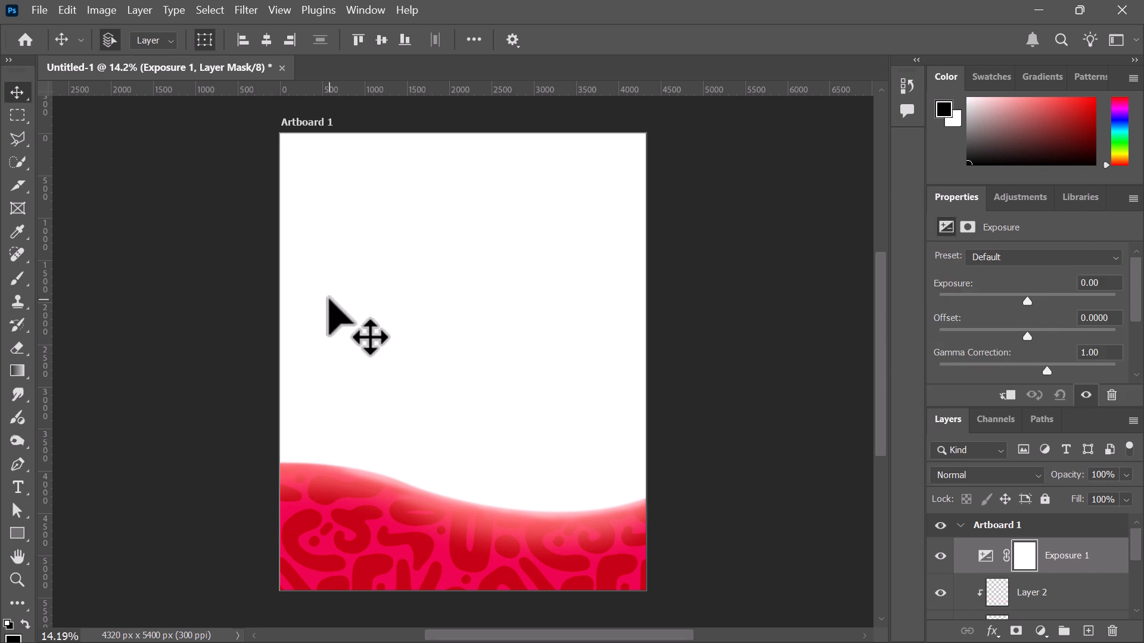
left_click(989, 569, "alt")
mouse_move(1027, 301)
left_mouse_down()
mouse_move(993, 298)
mouse_move(1008, 298)
left_mouse_up()
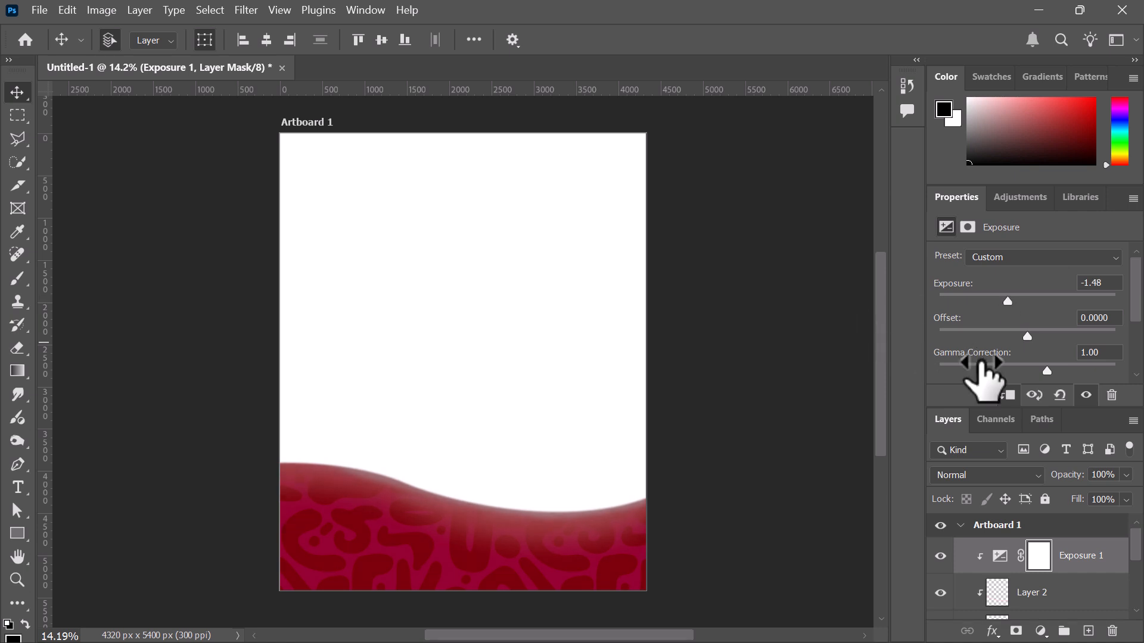
Invert Exposure 1's mask to black and set up a 1500 px white brush at 100% opacity, lowered flow
left_click(1030, 565)
key("ctrl+i")
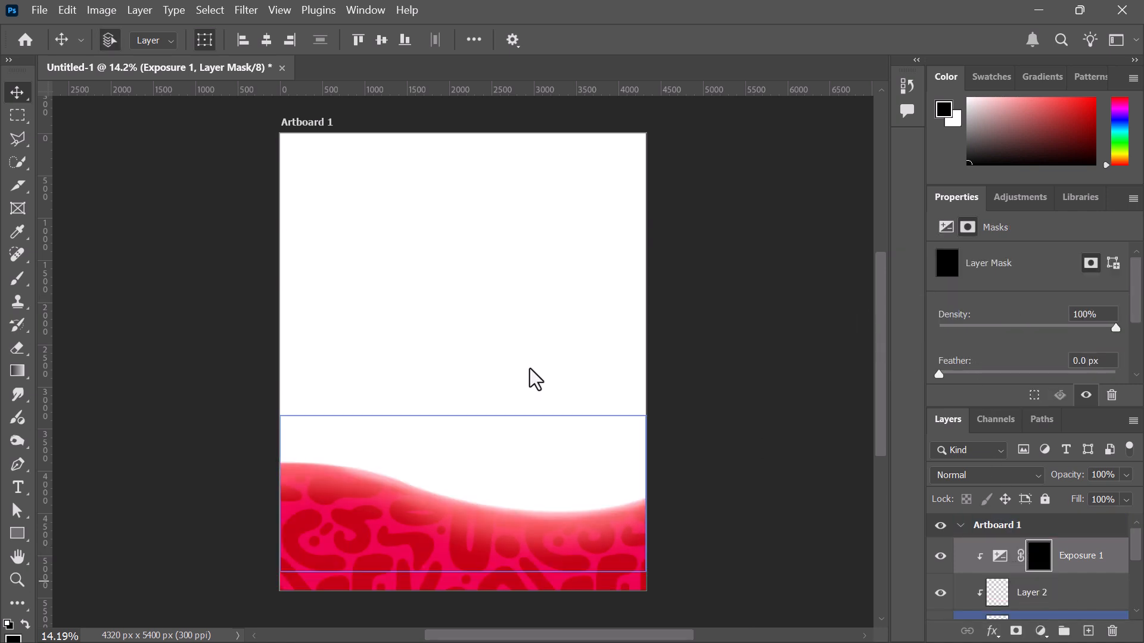
key("b")
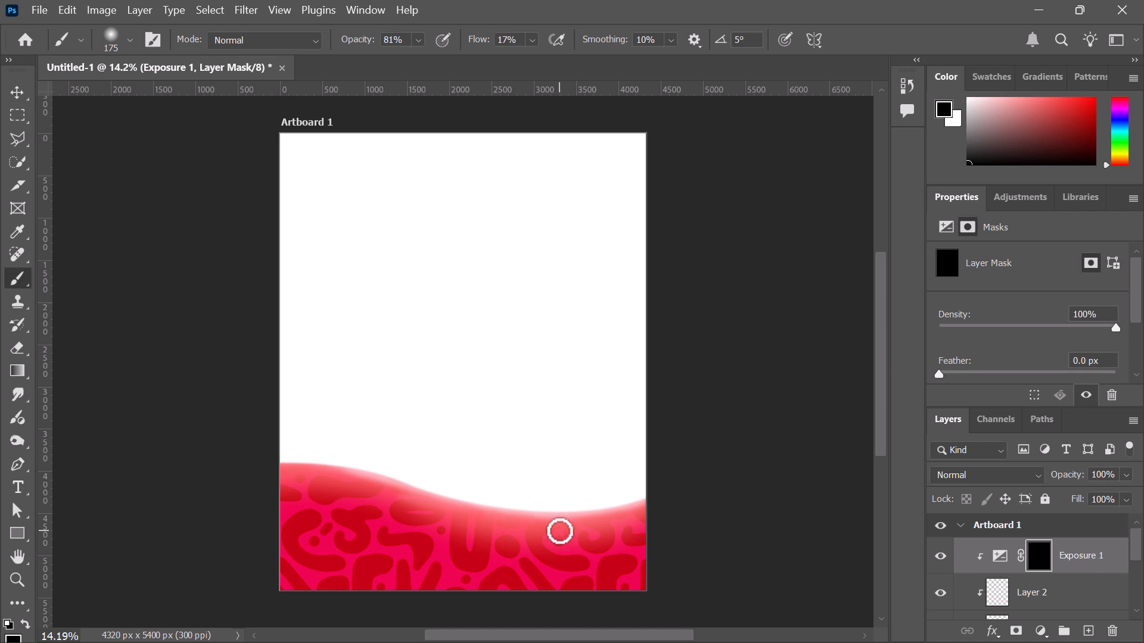
key("bracketright")
key("bracketright")
key("bracketright")
key("bracketright")
key("bracketright")
key("bracketright")
key("bracketright")
key("bracketright")
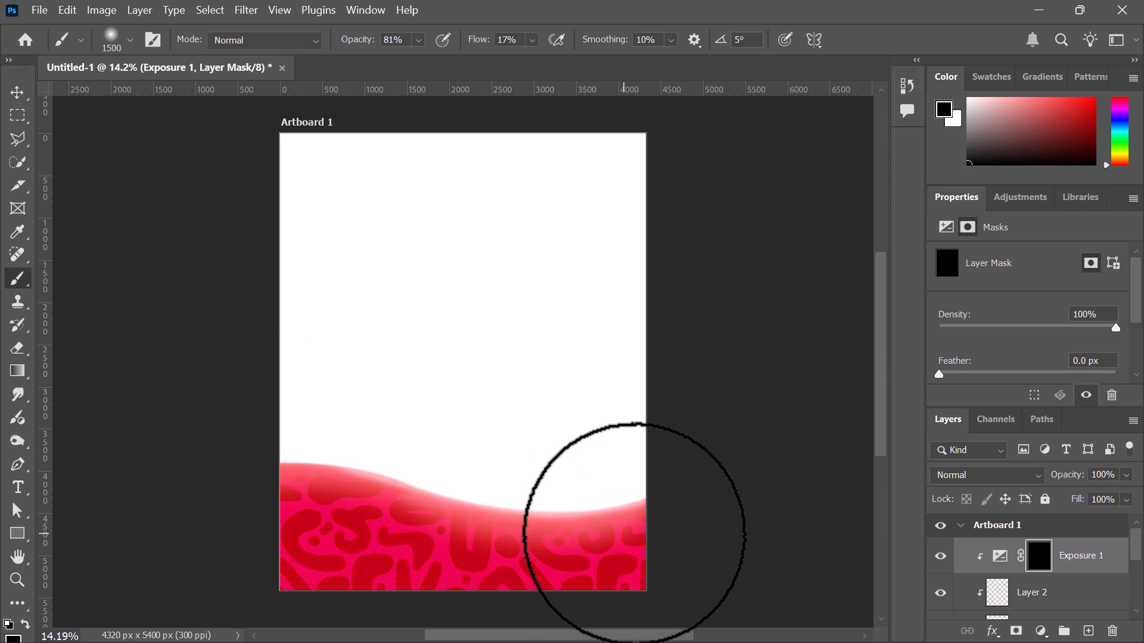
scroll(655, 530, "down", 1)
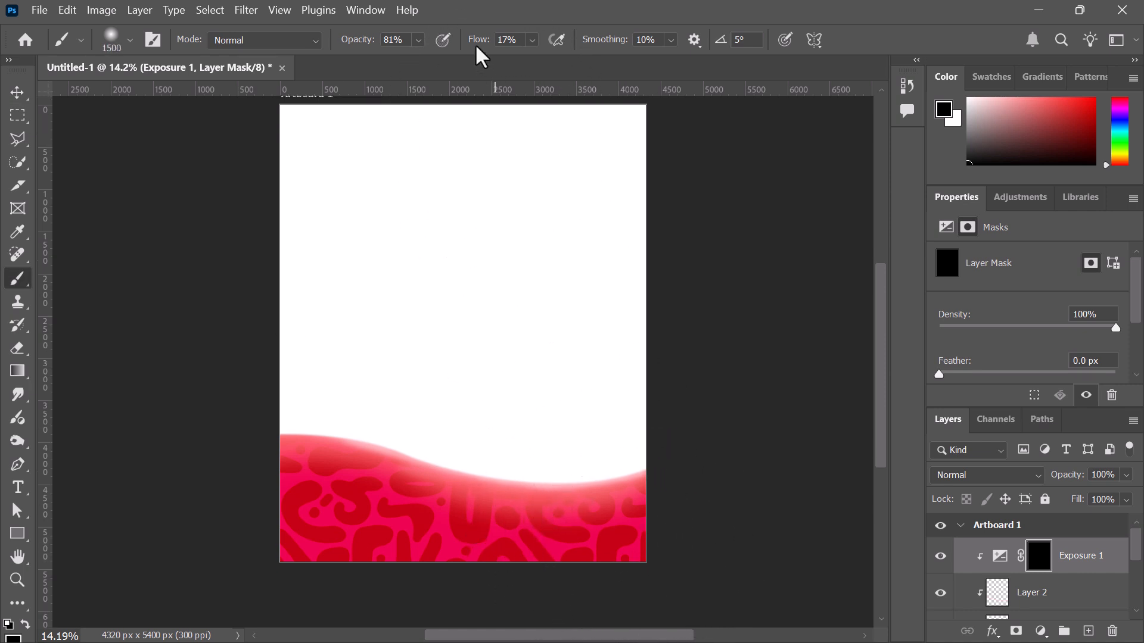
left_click_drag(480, 40, 519, 40)
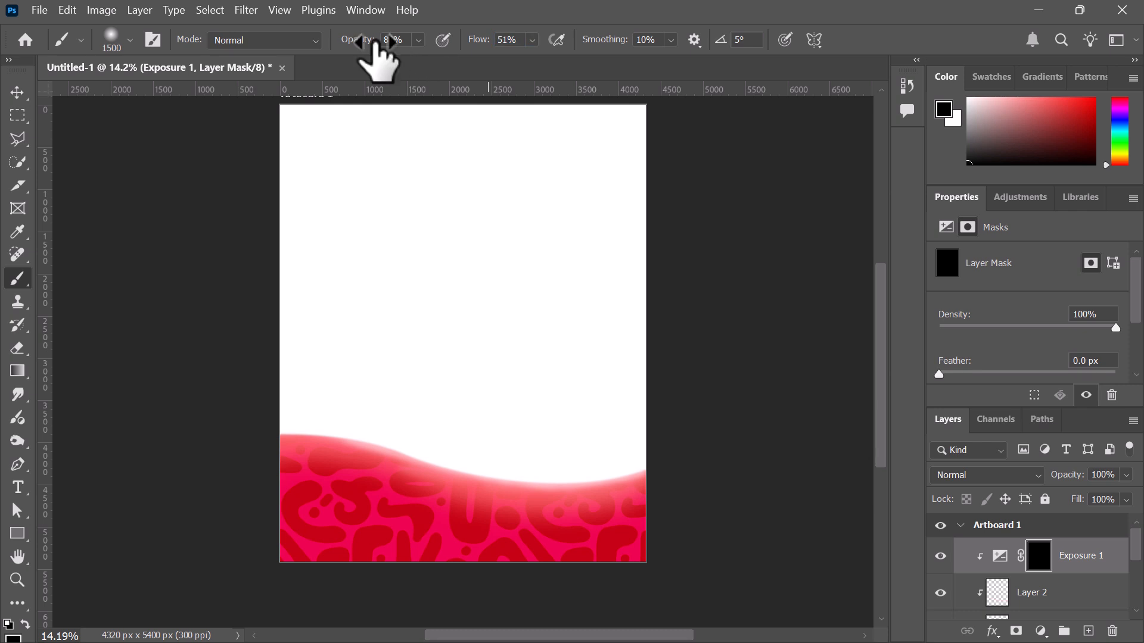
left_click_drag(371, 40, 383, 40)
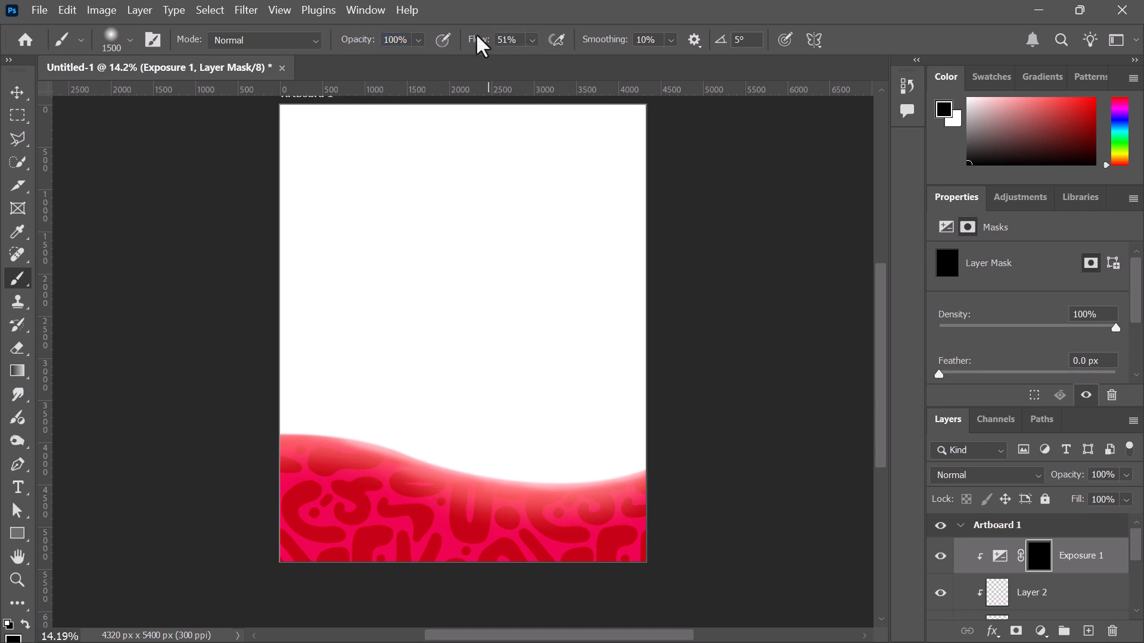
left_click_drag(484, 38, 451, 45)
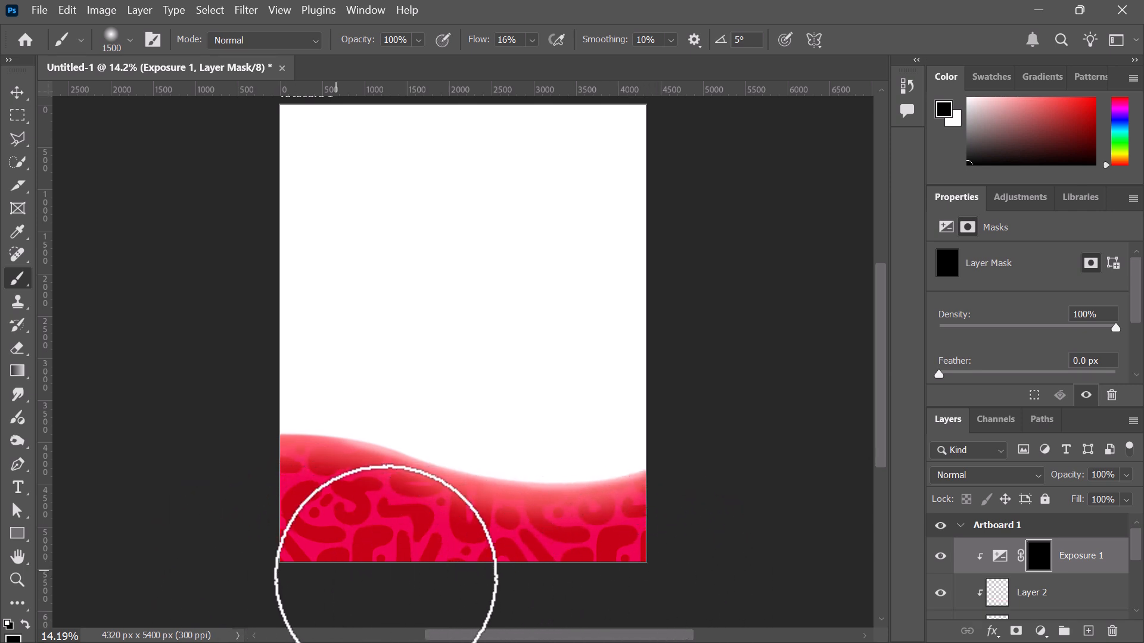
left_click(26, 623)
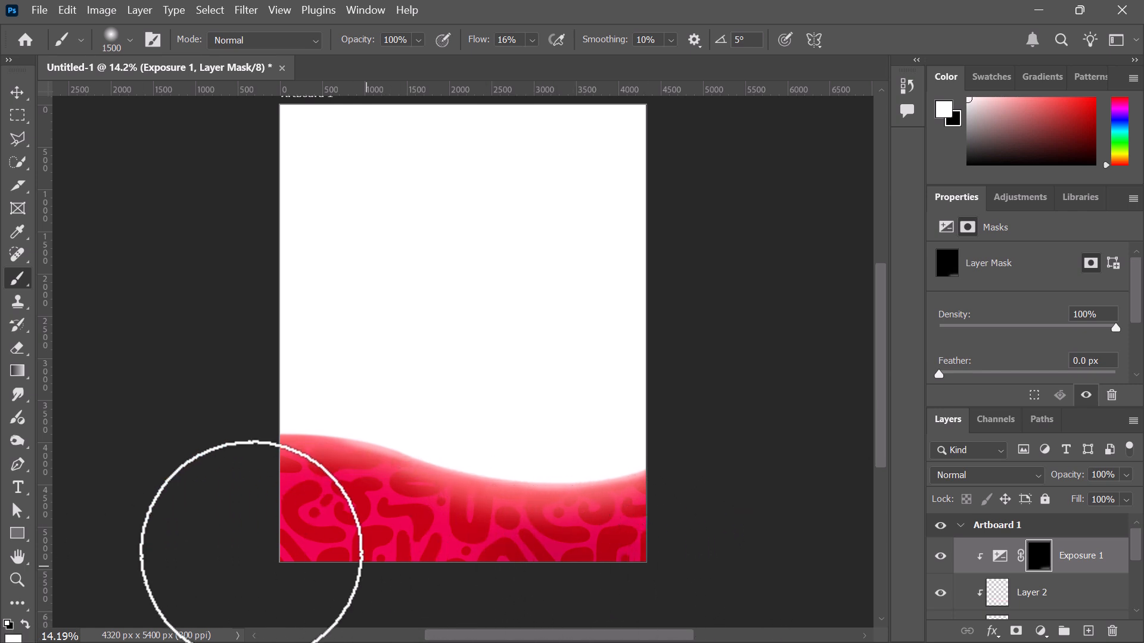
Paint white along the wave's bottom edge with a 1100 px brush, comparing the effect, then set flow to 34%
mouse_move(250, 549)
left_mouse_down()
mouse_move(302, 546)
mouse_move(503, 592)
mouse_move(414, 544)
mouse_move(729, 572)
mouse_move(398, 600)
mouse_move(199, 580)
mouse_move(253, 569)
mouse_move(846, 619)
mouse_move(875, 592)
mouse_move(651, 602)
mouse_move(694, 532)
left_mouse_up()
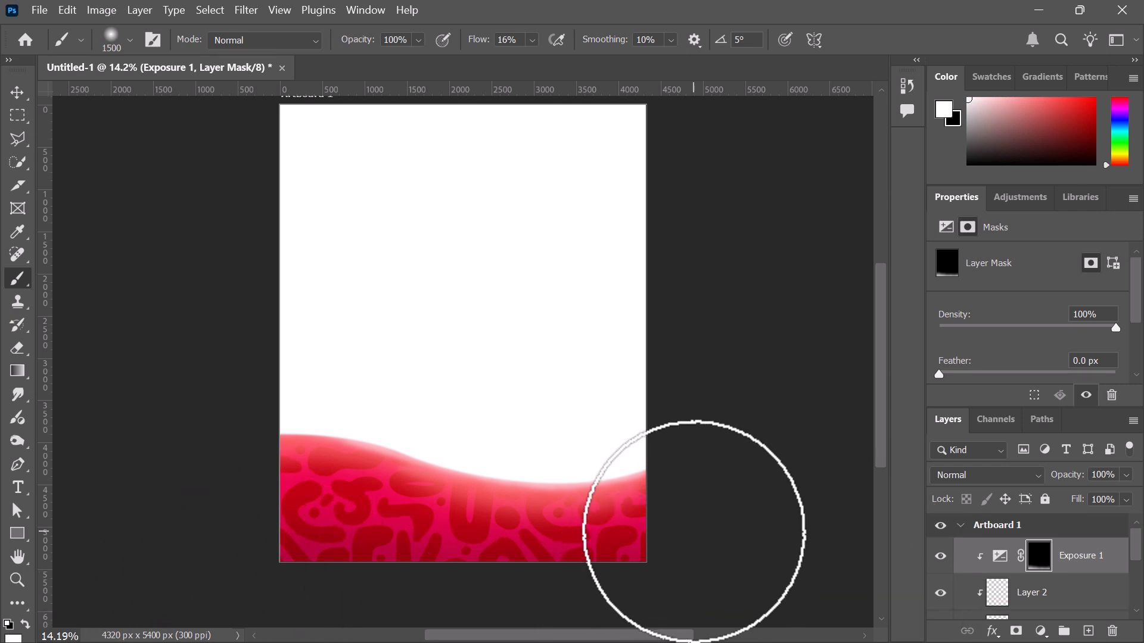
key("bracketleft")
key("bracketleft")
key("bracketleft")
key("bracketleft")
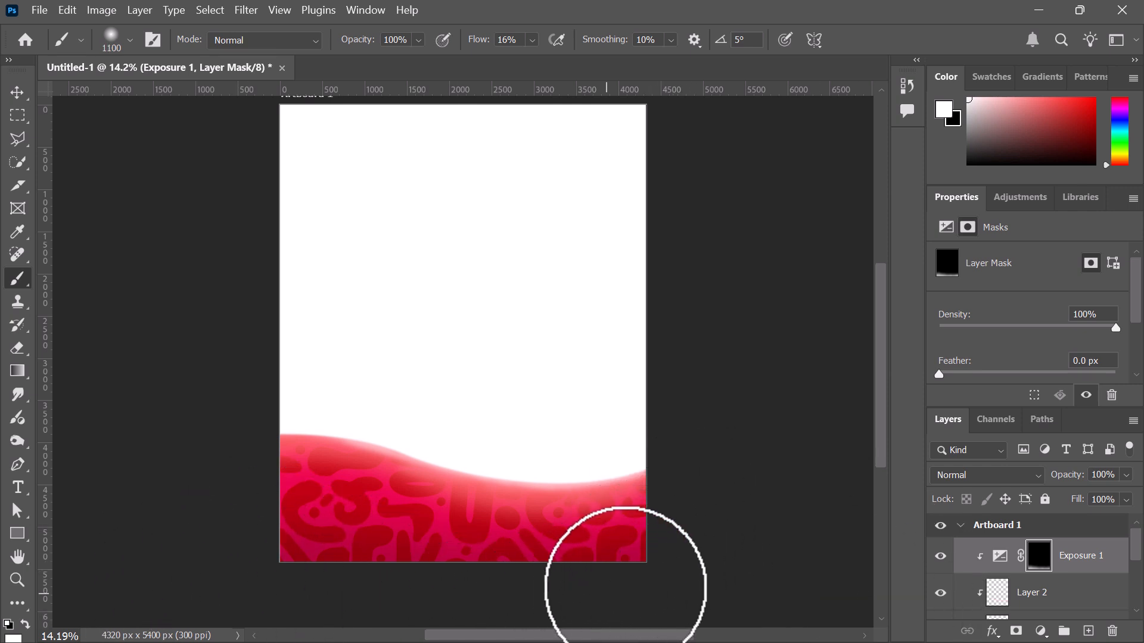
mouse_move(626, 590)
left_mouse_down()
mouse_move(373, 607)
mouse_move(286, 542)
mouse_move(463, 598)
mouse_move(328, 577)
mouse_move(331, 567)
mouse_move(629, 589)
mouse_move(648, 572)
mouse_move(599, 587)
mouse_move(378, 598)
mouse_move(441, 569)
mouse_move(267, 559)
mouse_move(562, 582)
left_mouse_up()
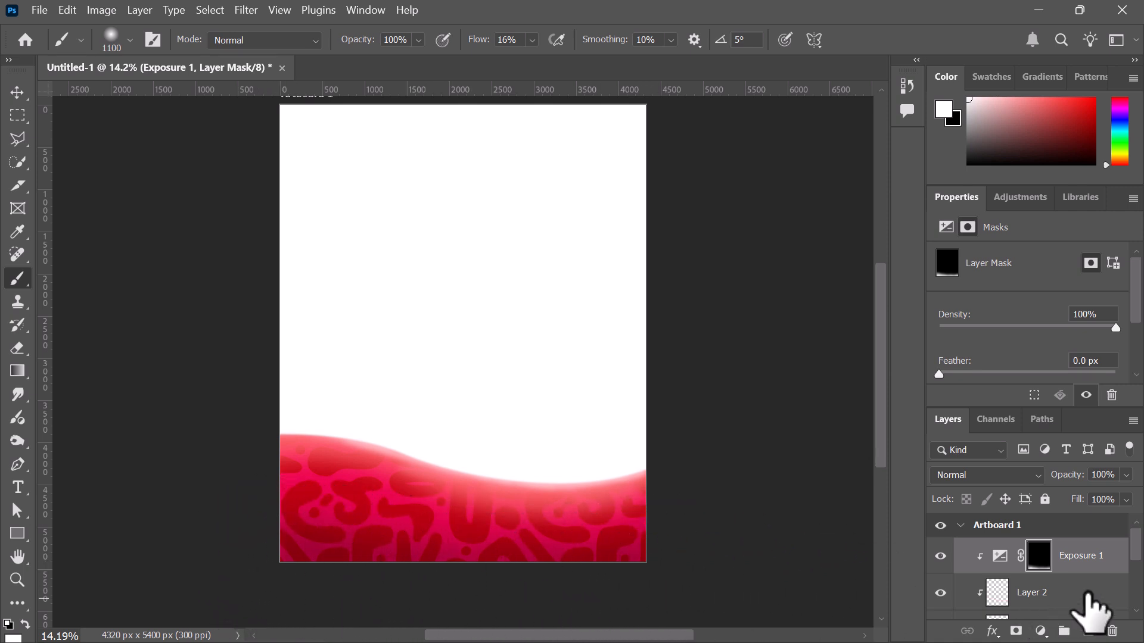
left_click(941, 556)
left_click(941, 556)
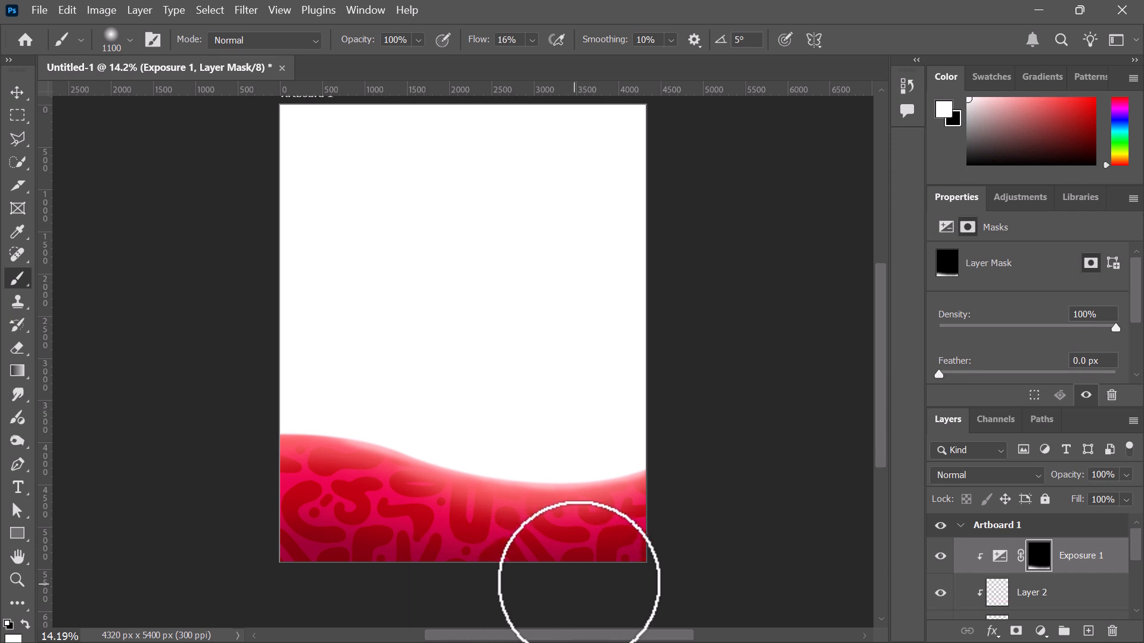
key("bracketleft")
key("bracketleft")
key("bracketleft")
key("bracketleft")
key("bracketleft")
key("bracketleft")
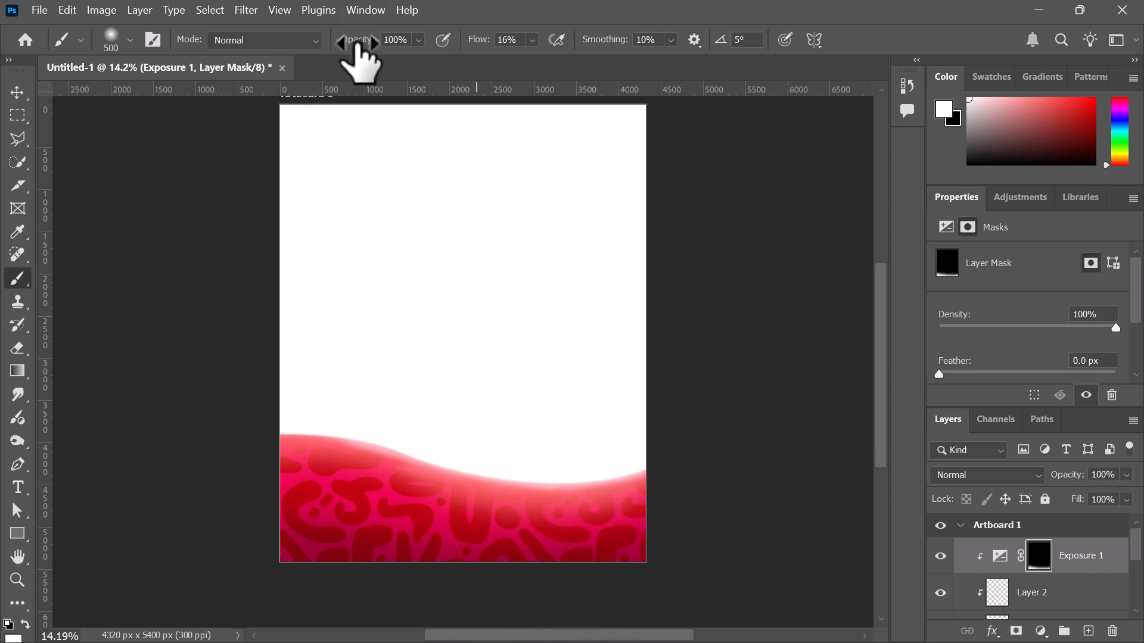
left_click_drag(492, 51, 503, 51)
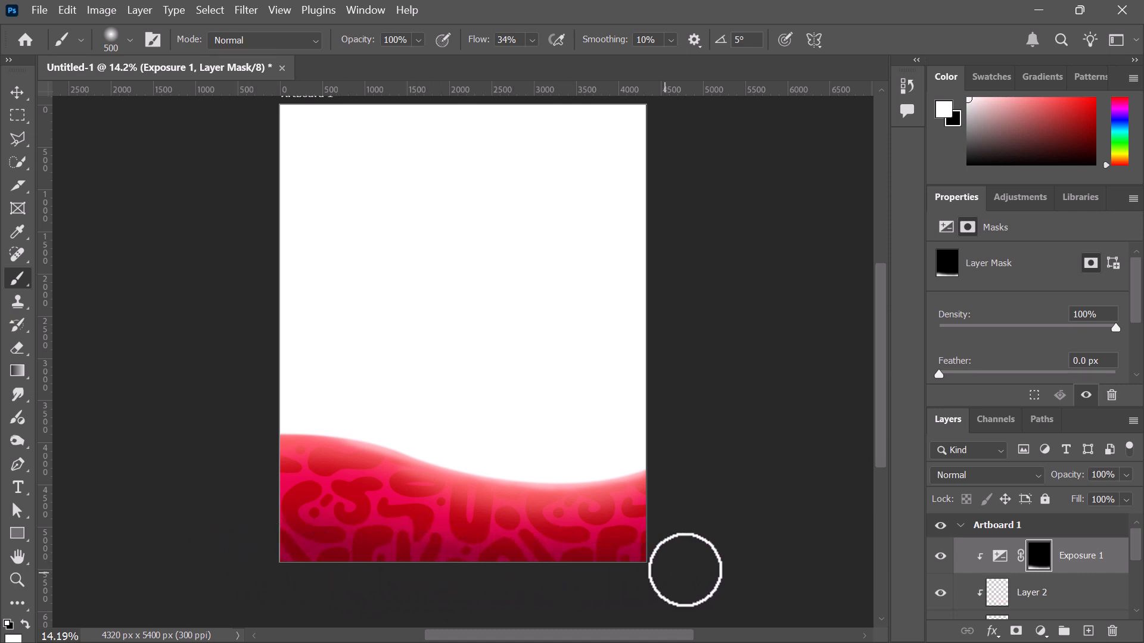
Recheck Exposure 1's effect, target the adjustment itself and show the adjustments list
left_click(24, 94)
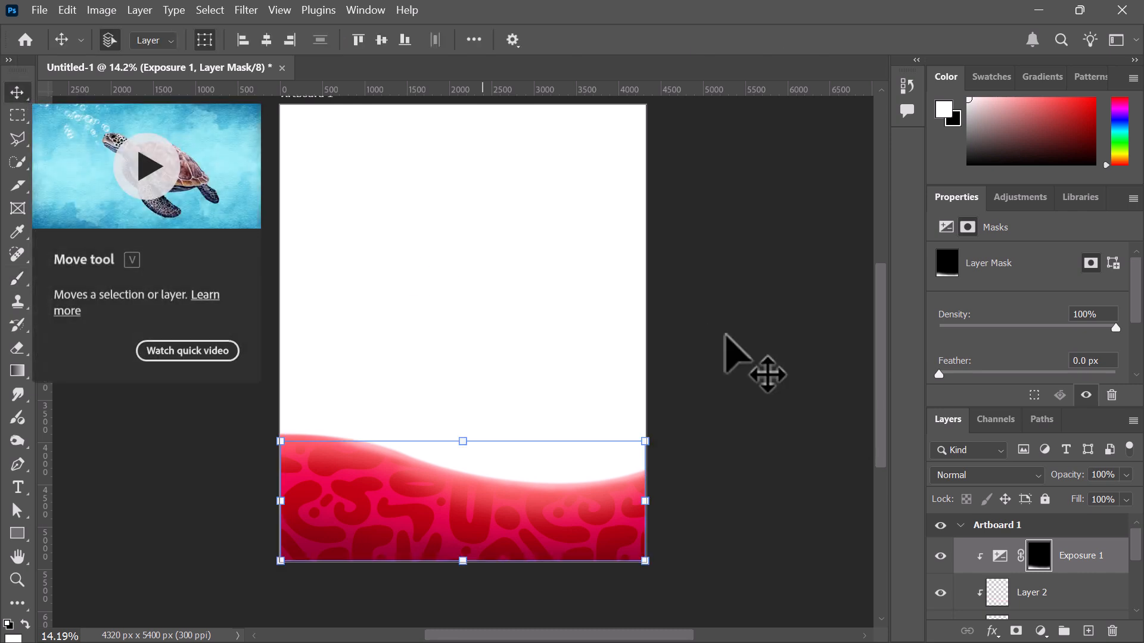
left_click(940, 556)
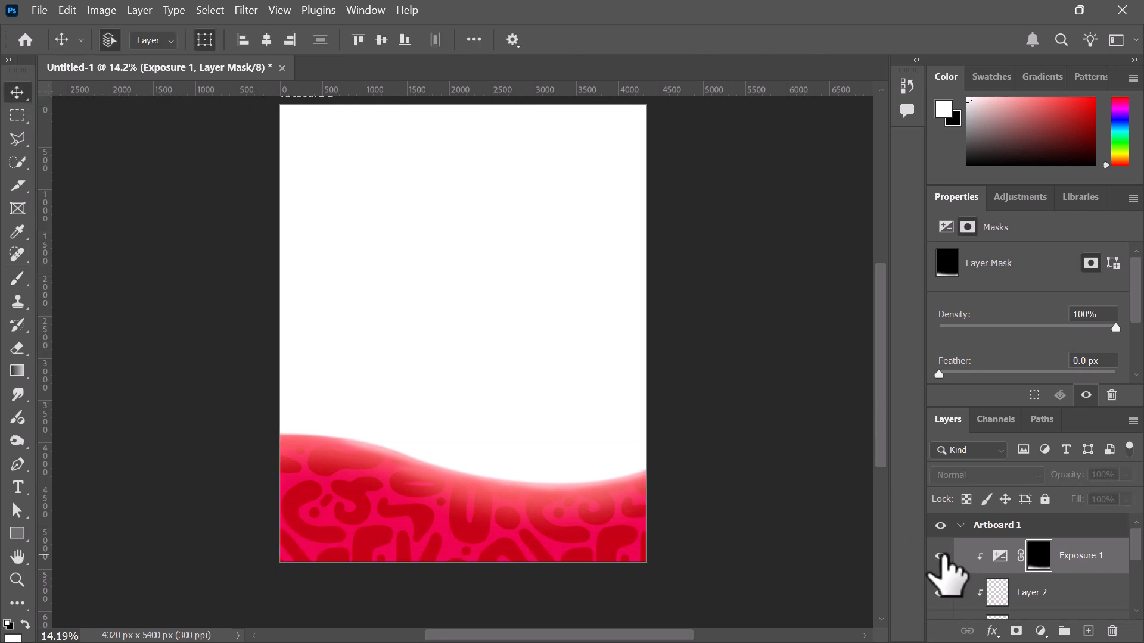
left_click(940, 556)
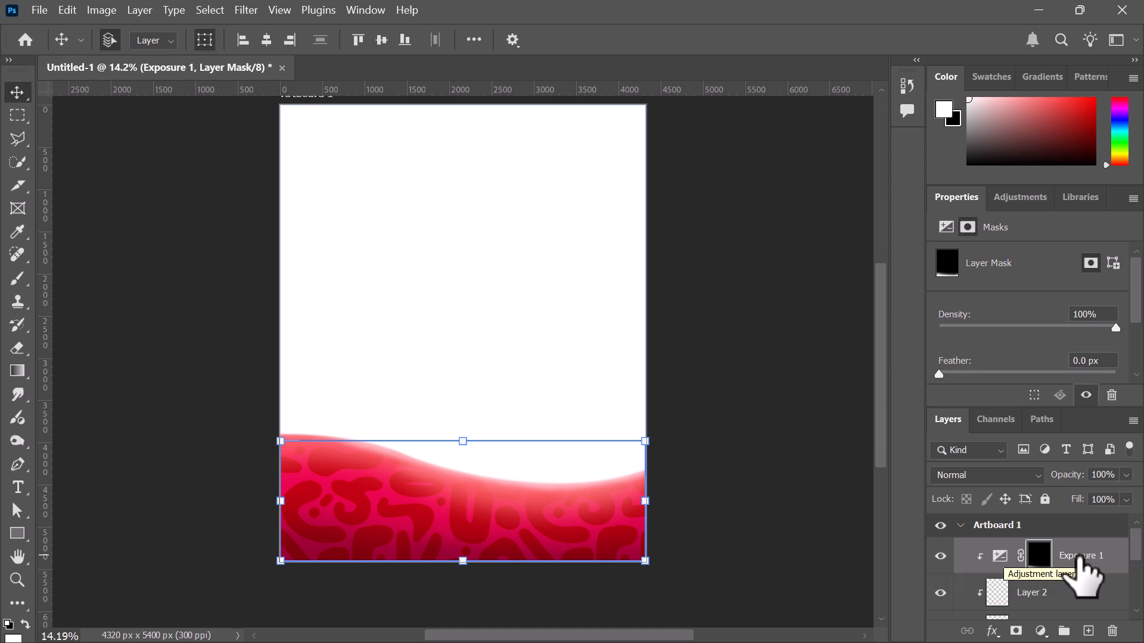
left_click(1111, 563)
left_click(1017, 199)
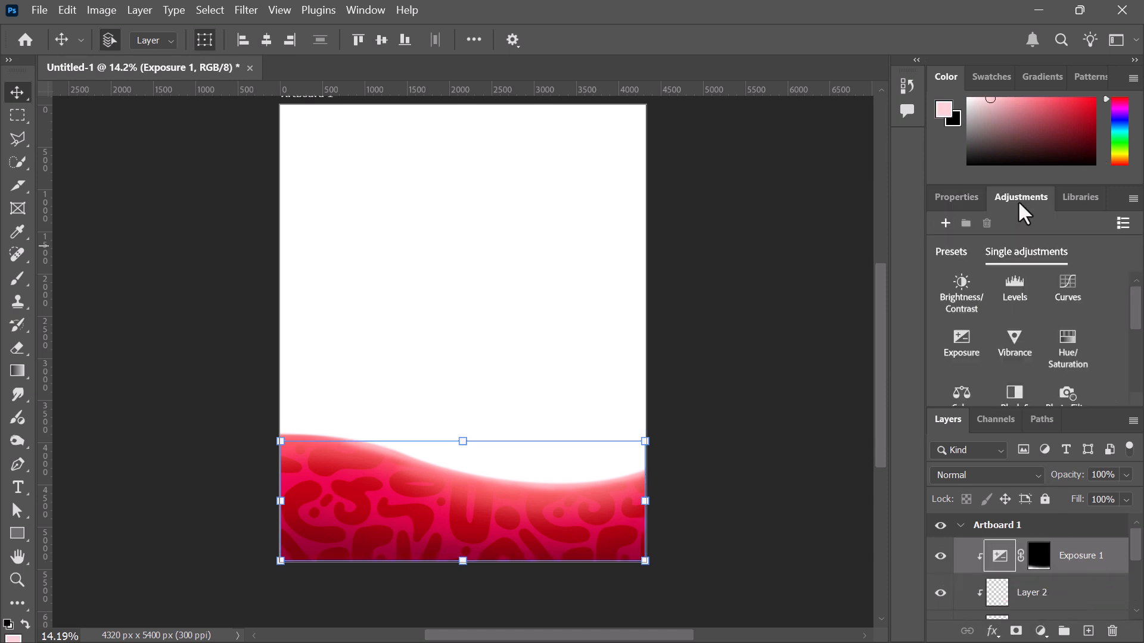
Add Exposure 2 clipped to the wave at +0.40 and invert its mask to black
left_click(966, 338)
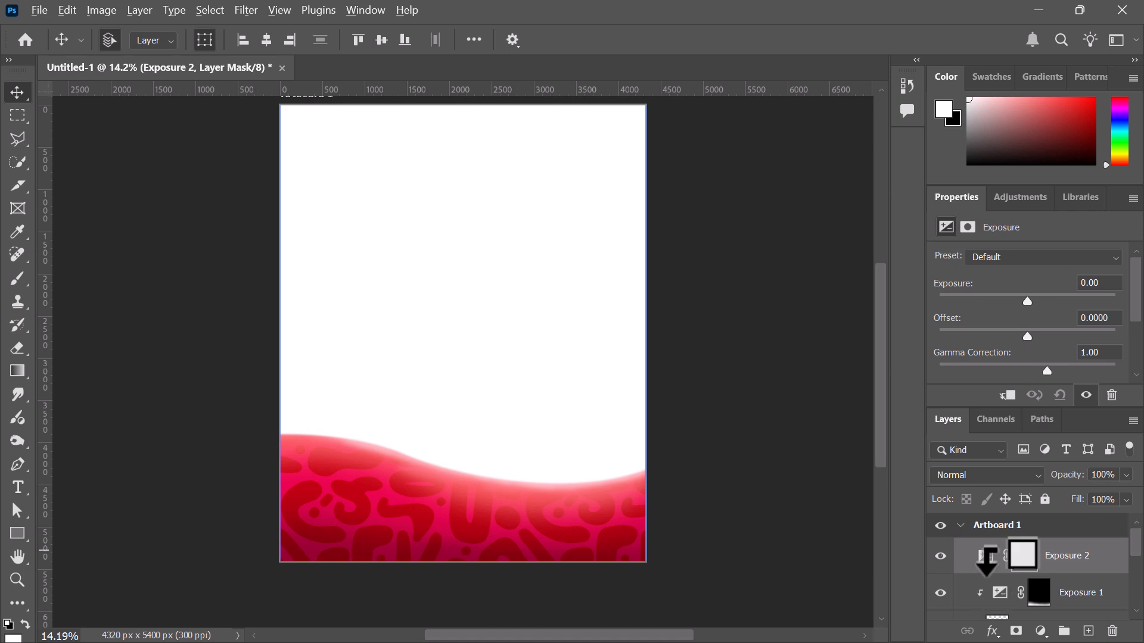
left_click(989, 572, "alt")
left_click(1040, 557)
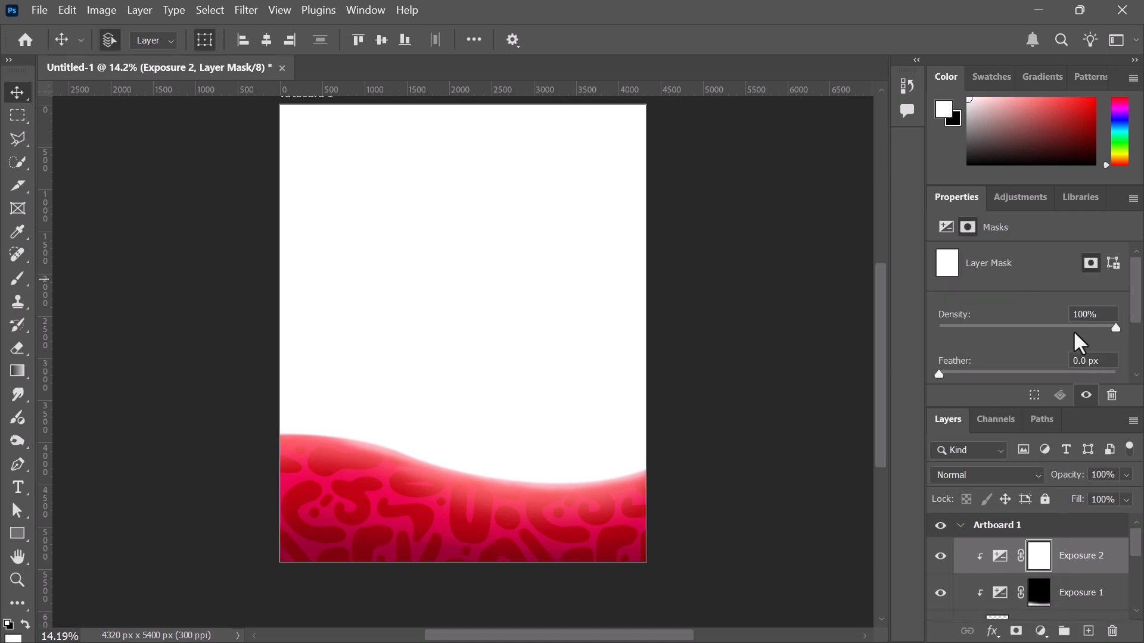
left_click(1001, 556)
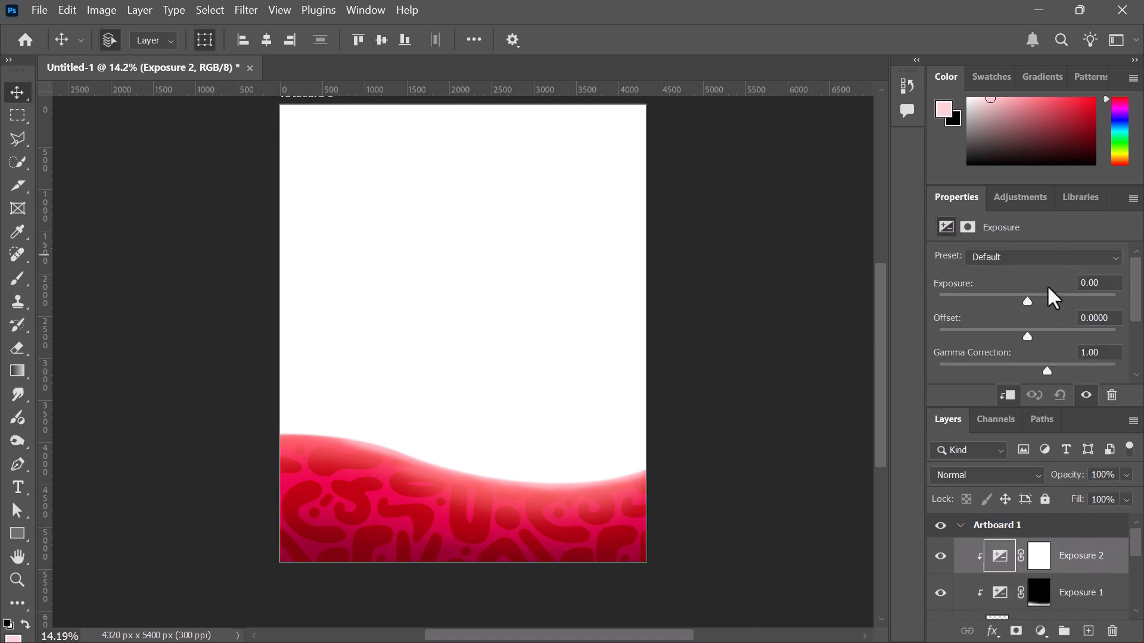
left_click_drag(1026, 302, 1032, 302)
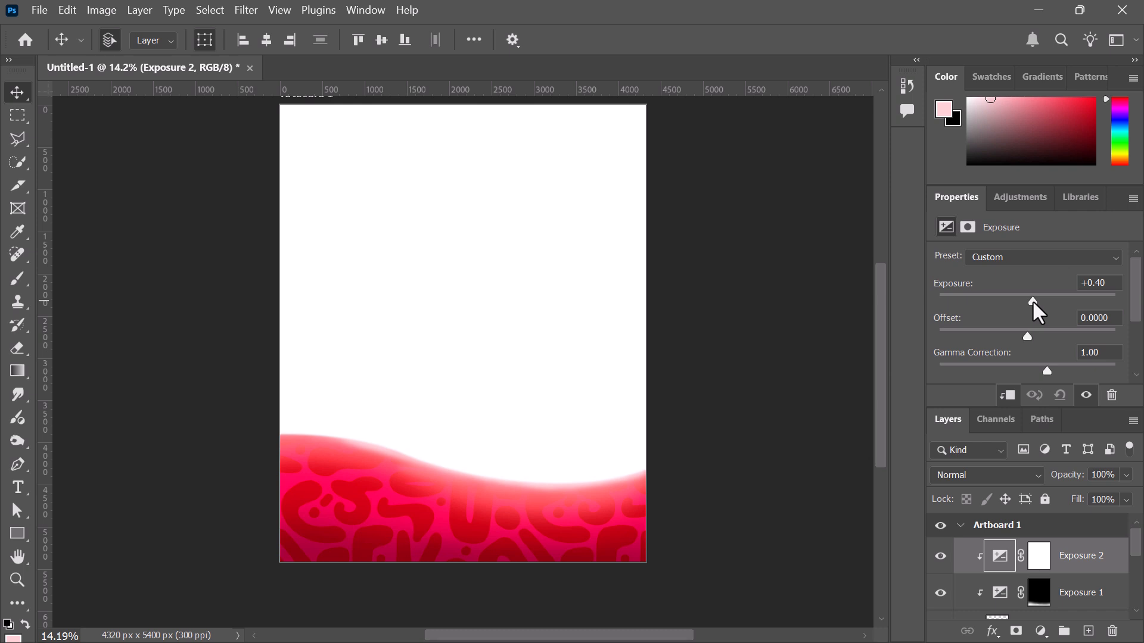
left_click(1042, 560)
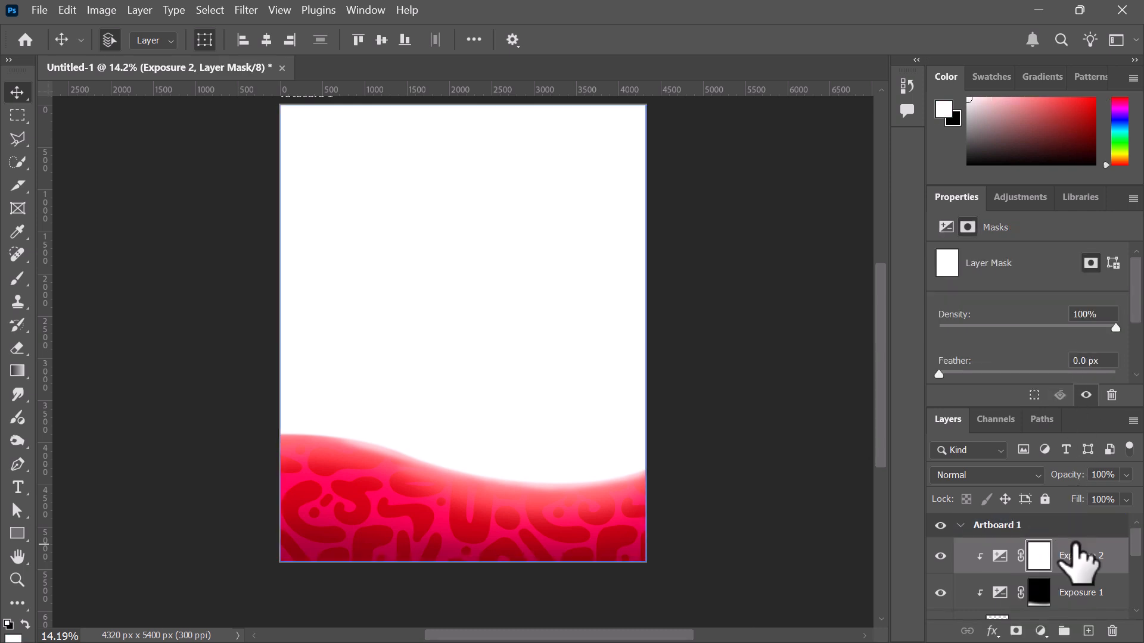
key("ctrl+i")
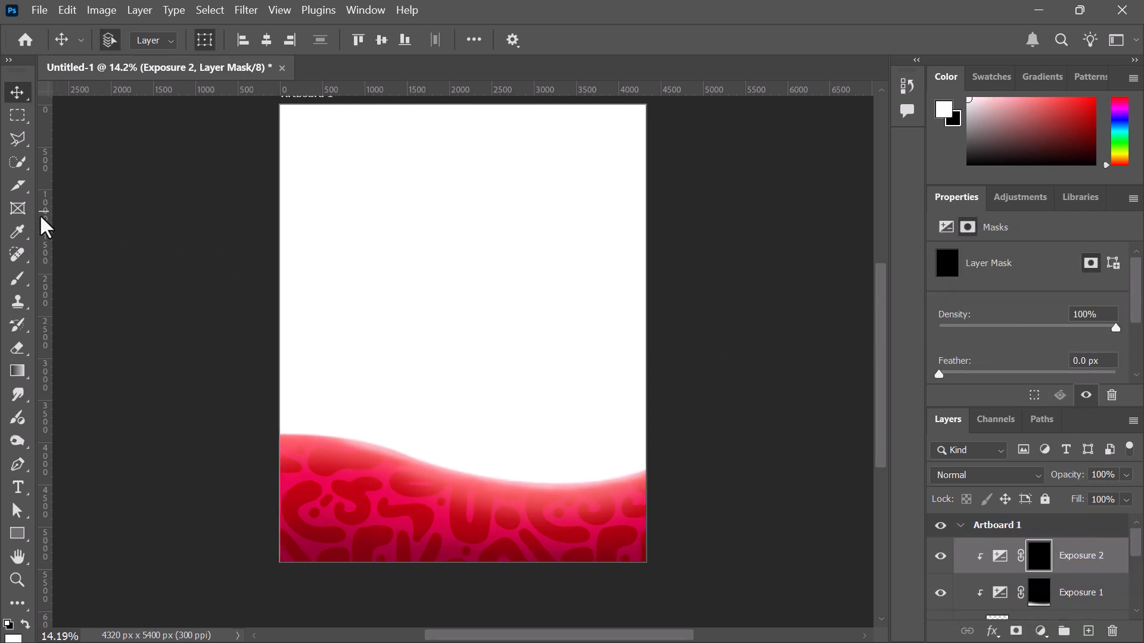
Paint Exposure 2's brightening onto the pink band with a 600 px, 90% brush, then set flow 5%, opacity 87%
left_click(18, 285)
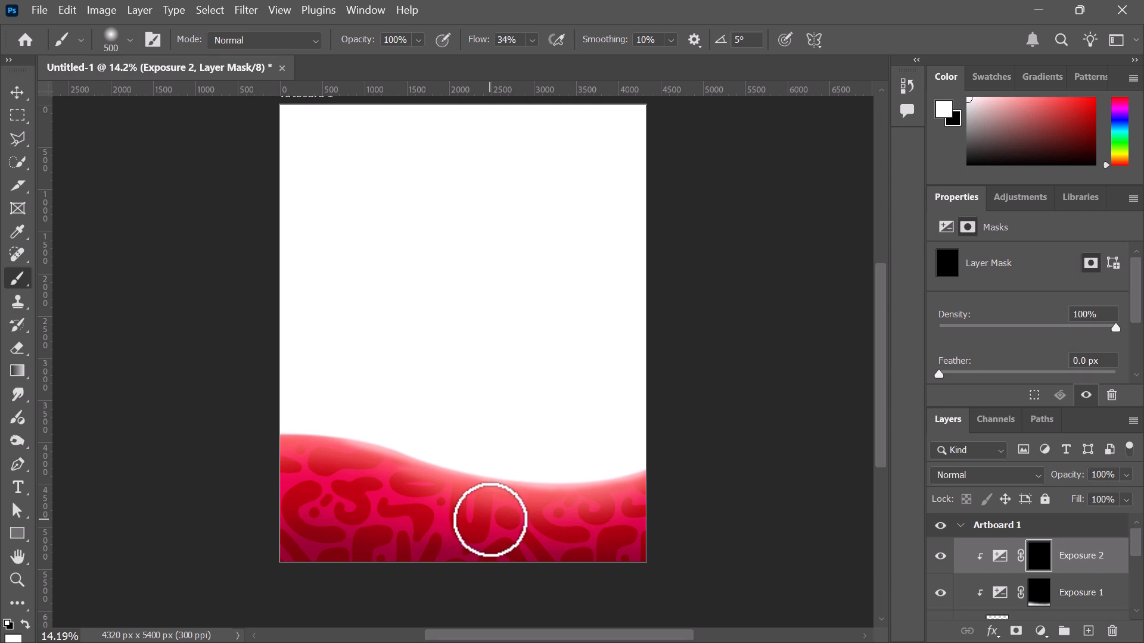
key("bracketright")
key("bracketright")
key("bracketright")
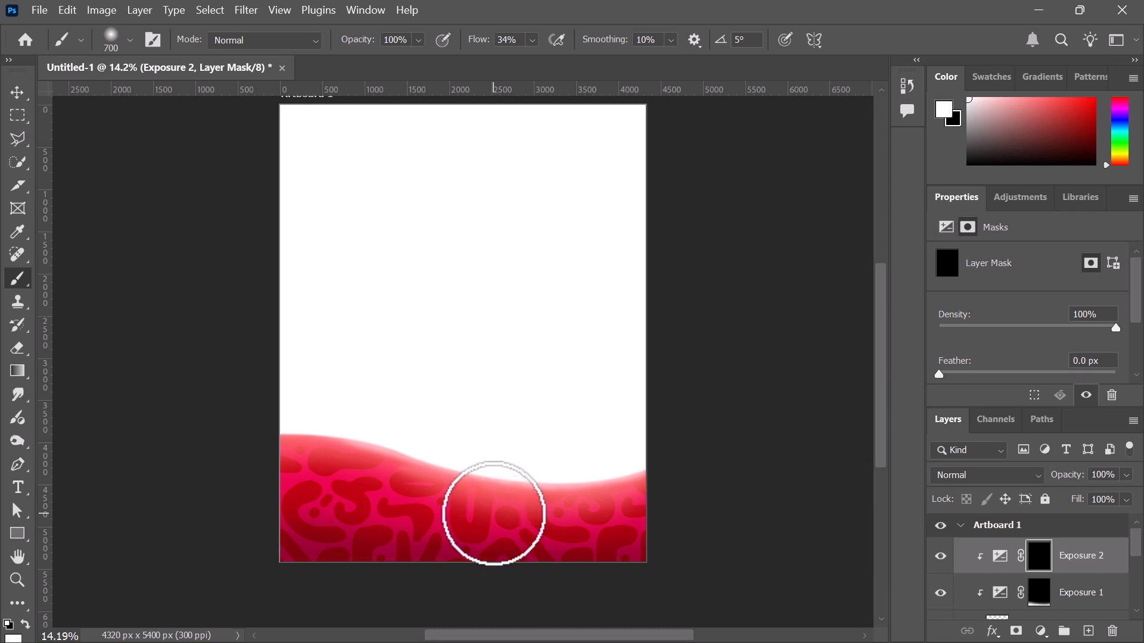
key("bracketleft")
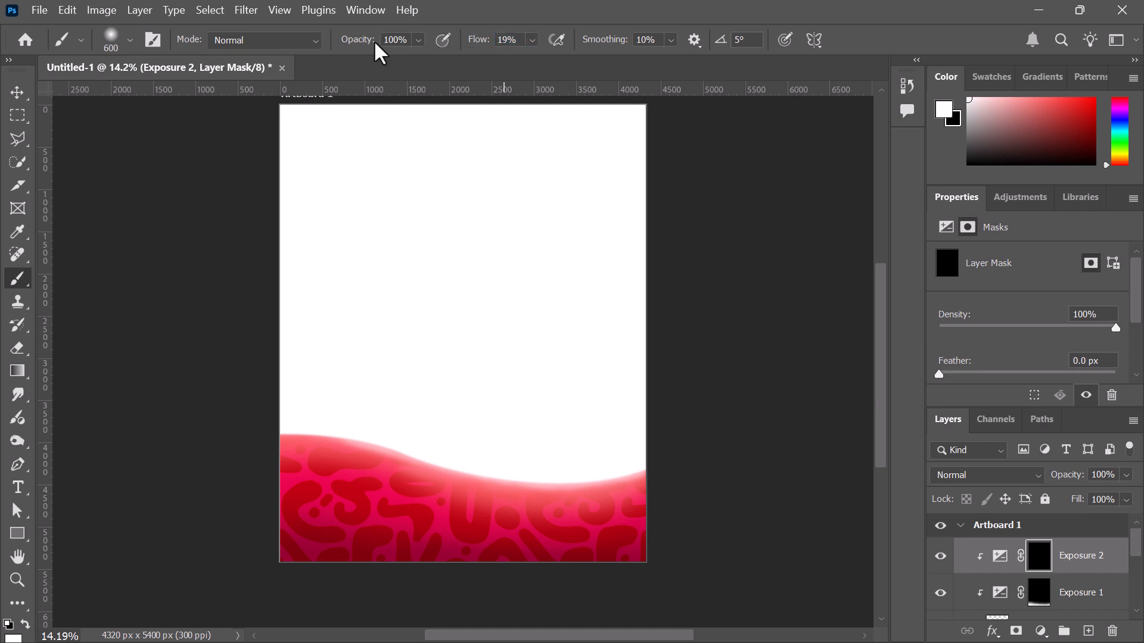
left_click_drag(358, 42, 352, 43)
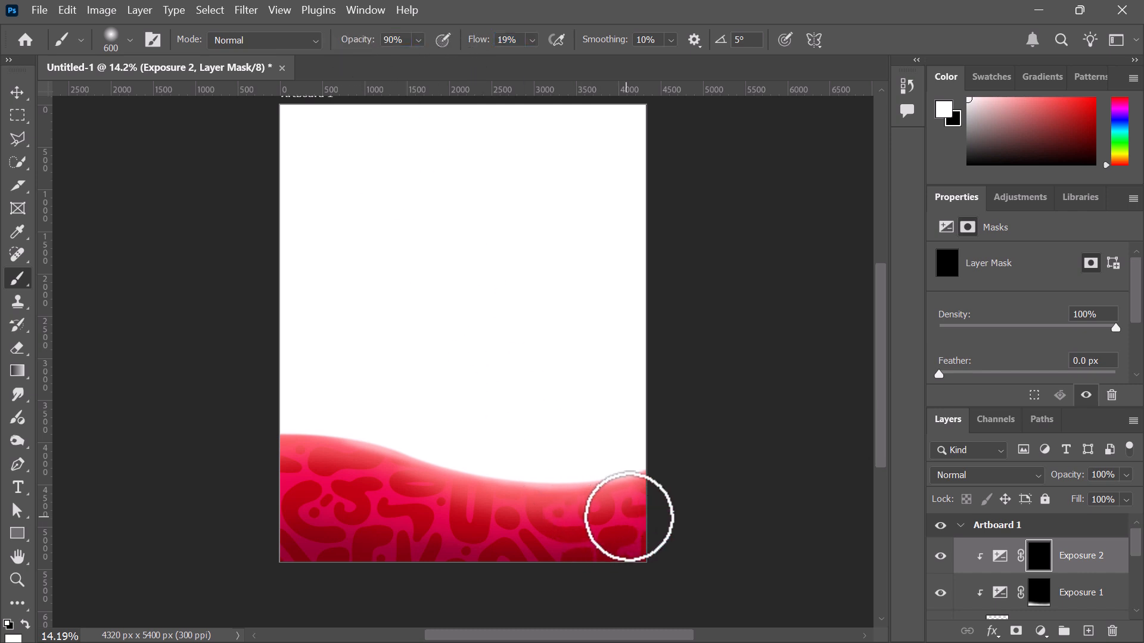
mouse_move(456, 523)
left_mouse_down()
mouse_move(620, 511)
mouse_move(347, 510)
mouse_move(505, 535)
mouse_move(636, 521)
mouse_move(471, 526)
mouse_move(257, 481)
mouse_move(398, 530)
mouse_move(422, 517)
left_mouse_up()
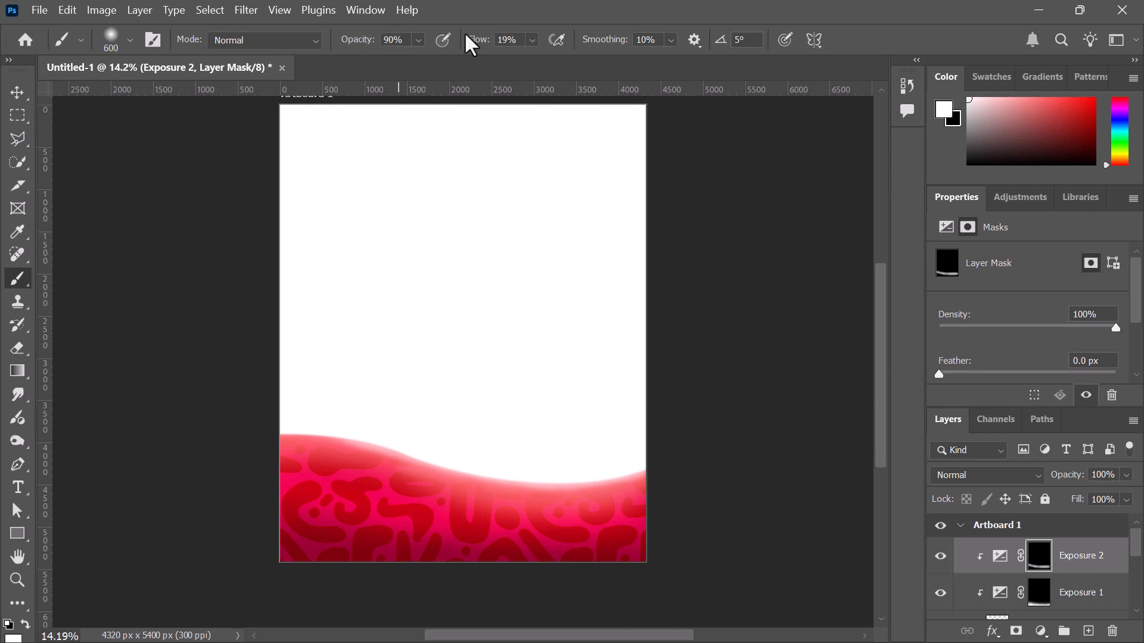
left_click_drag(480, 41, 469, 43)
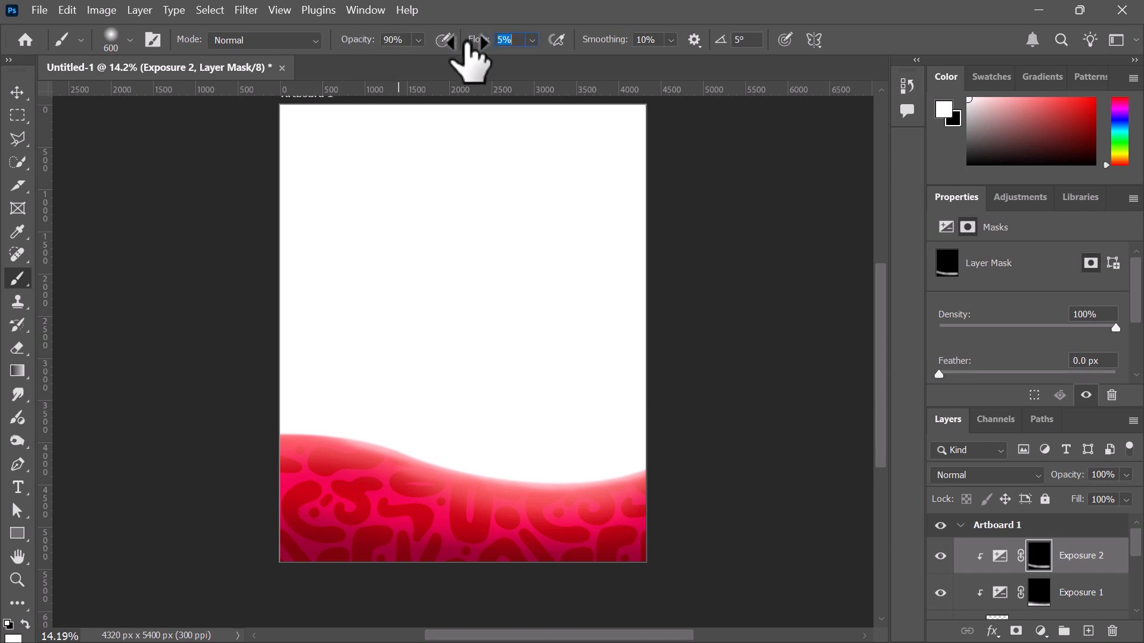
left_click_drag(360, 42, 356, 41)
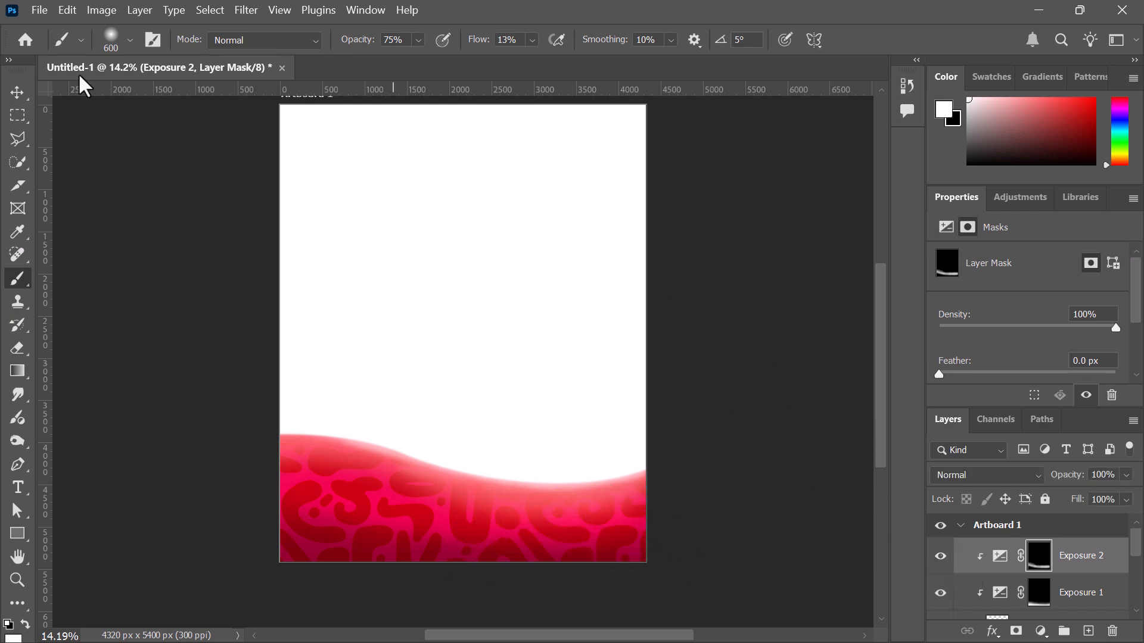
Select the download (2) pattern layer in the Layers panel
left_click(17, 92)
scroll(1120, 548, "down", 2)
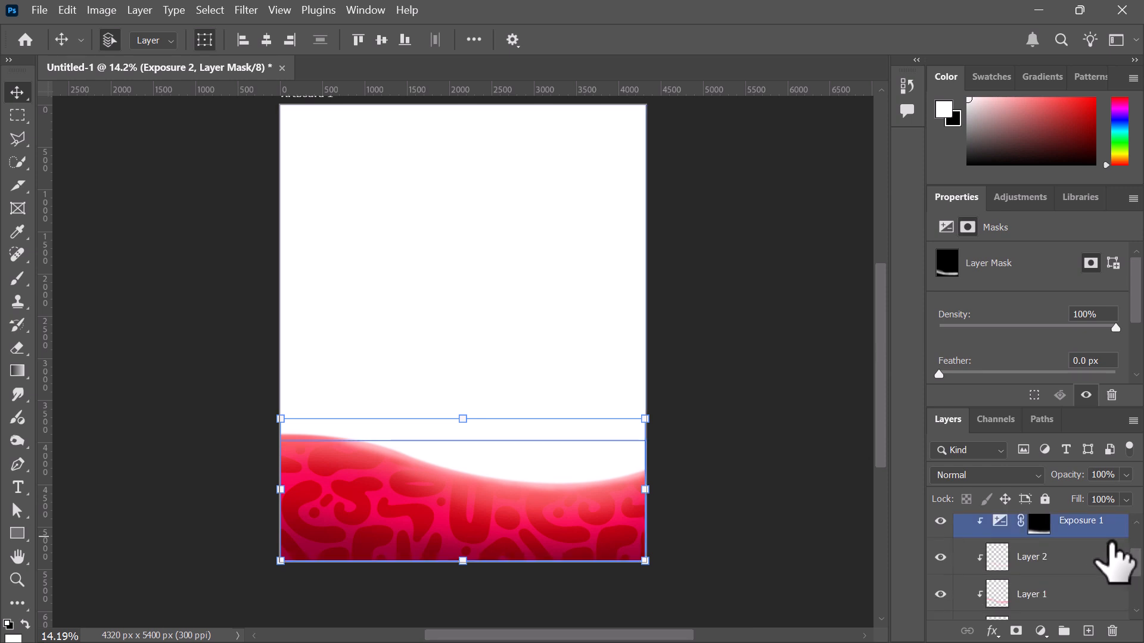
left_click(1108, 554)
left_click(1077, 581)
scroll(1036, 581, "down", 1)
left_click(1047, 570)
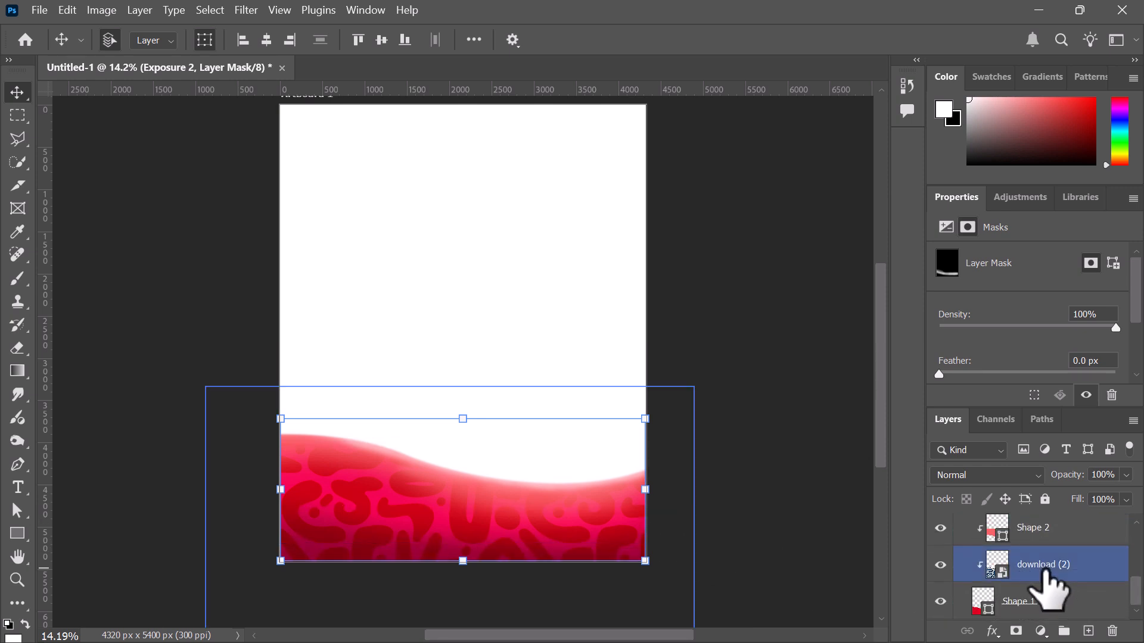
Apply a Gaussian Blur of about 12.5 px radius to the pattern
left_click(246, 10)
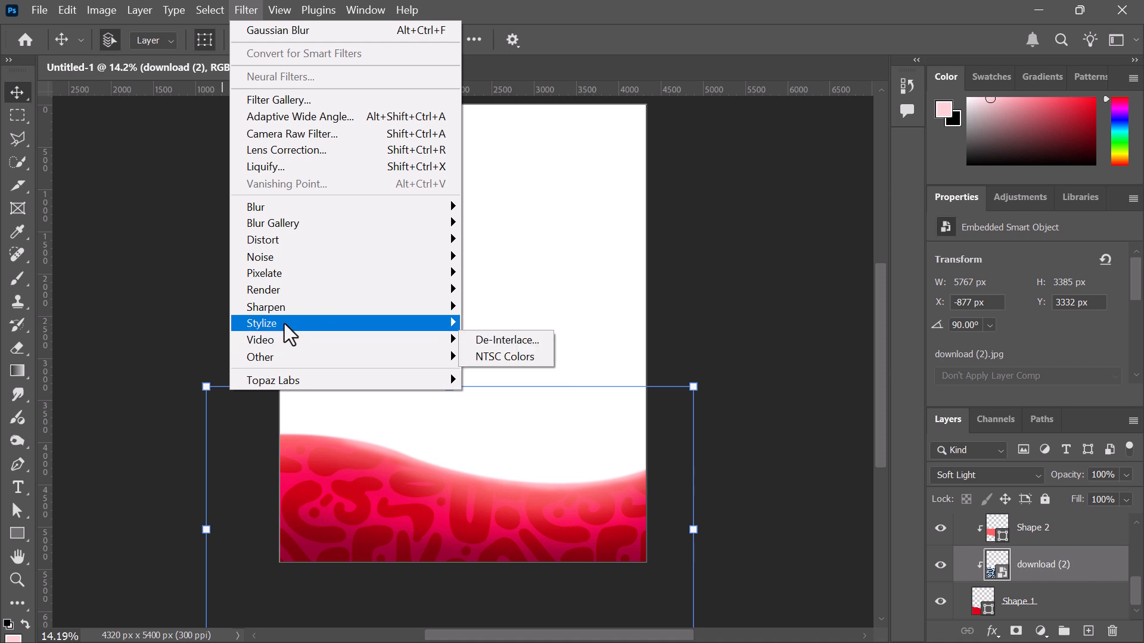
mouse_move(293, 211)
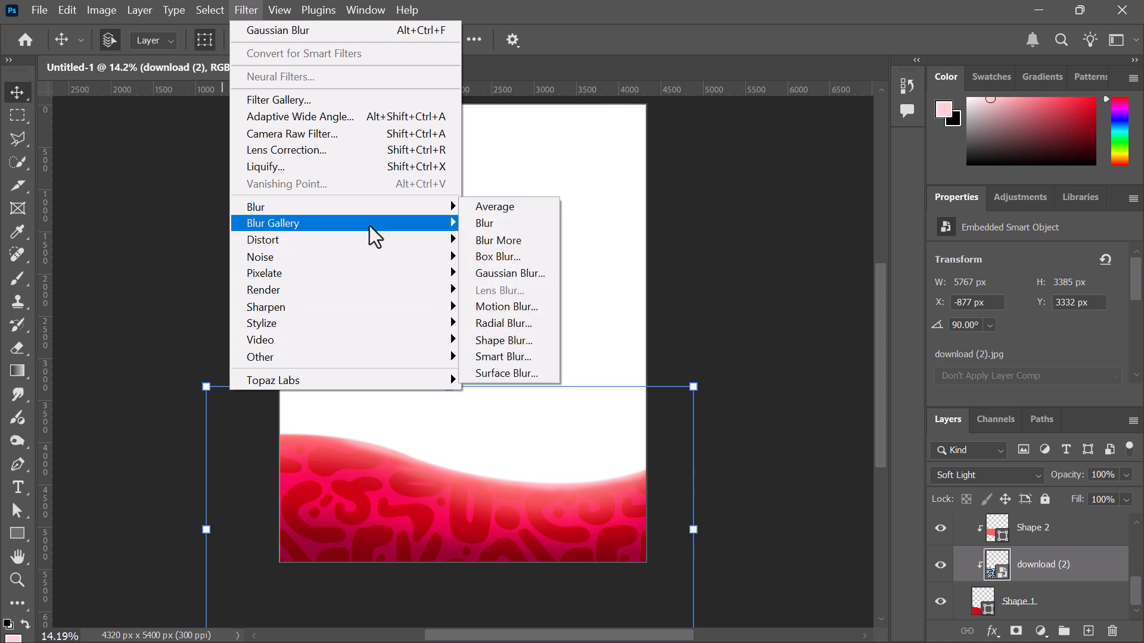
left_click(520, 274)
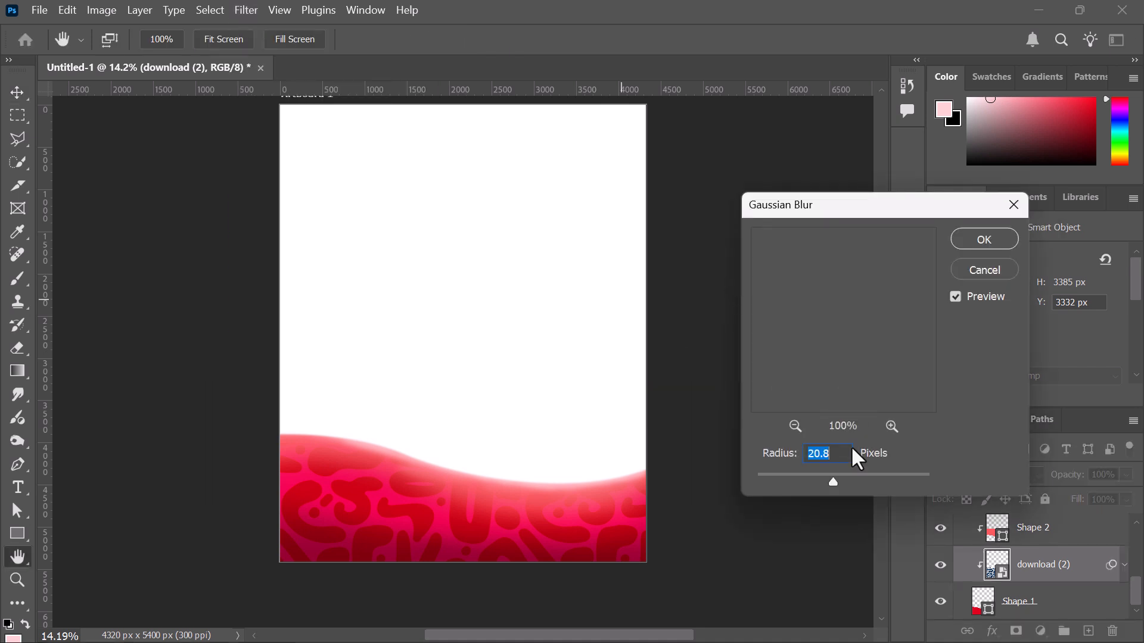
left_click_drag(832, 481, 816, 483)
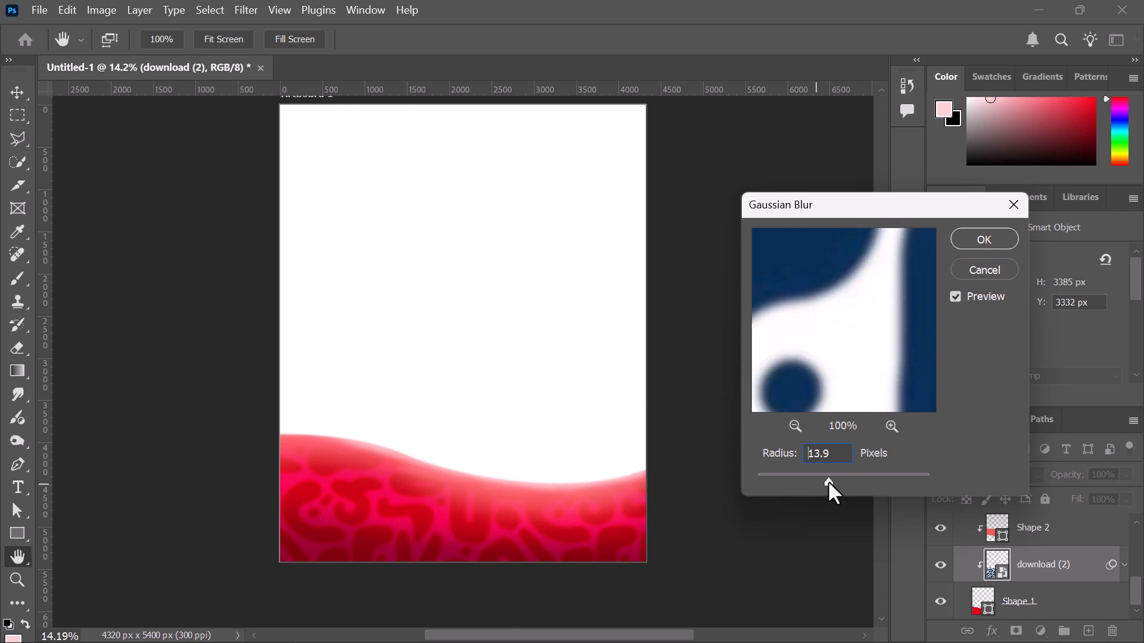
left_click_drag(828, 480, 828, 481)
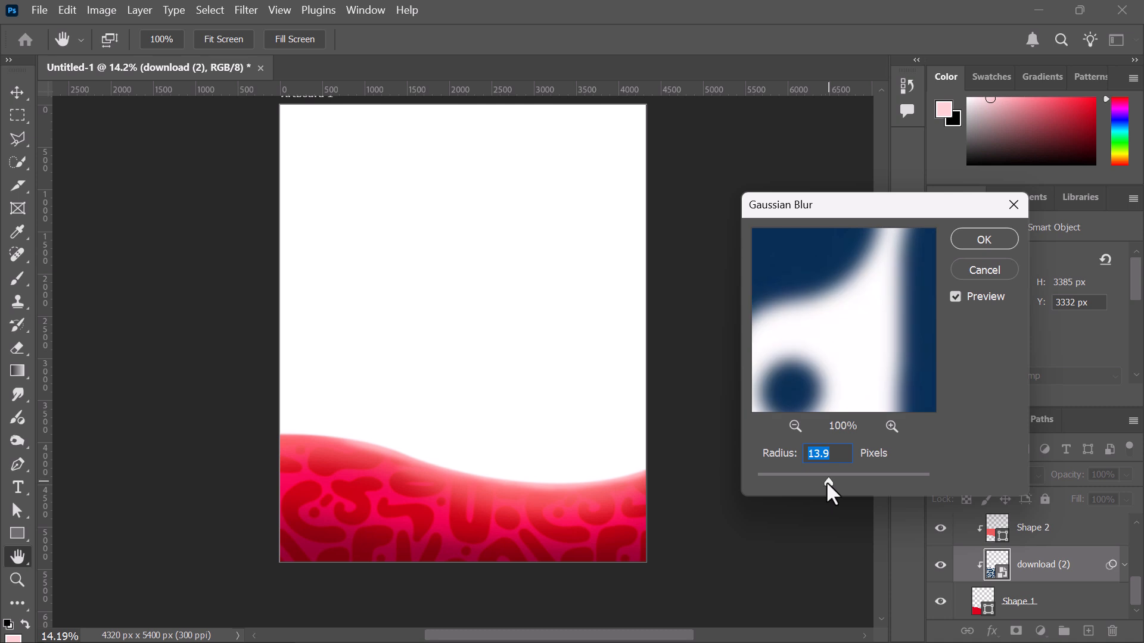
left_click_drag(827, 481, 827, 481)
left_click(992, 238)
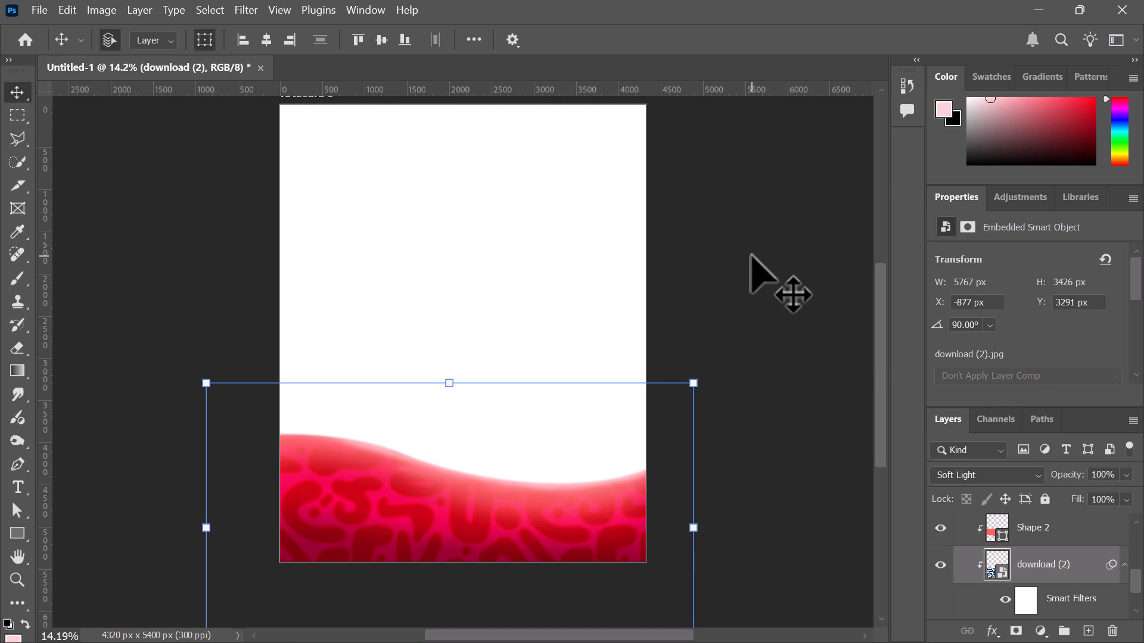
Paste the metallic texture, rotate it -90° and move it down over the wave
left_click(751, 259)
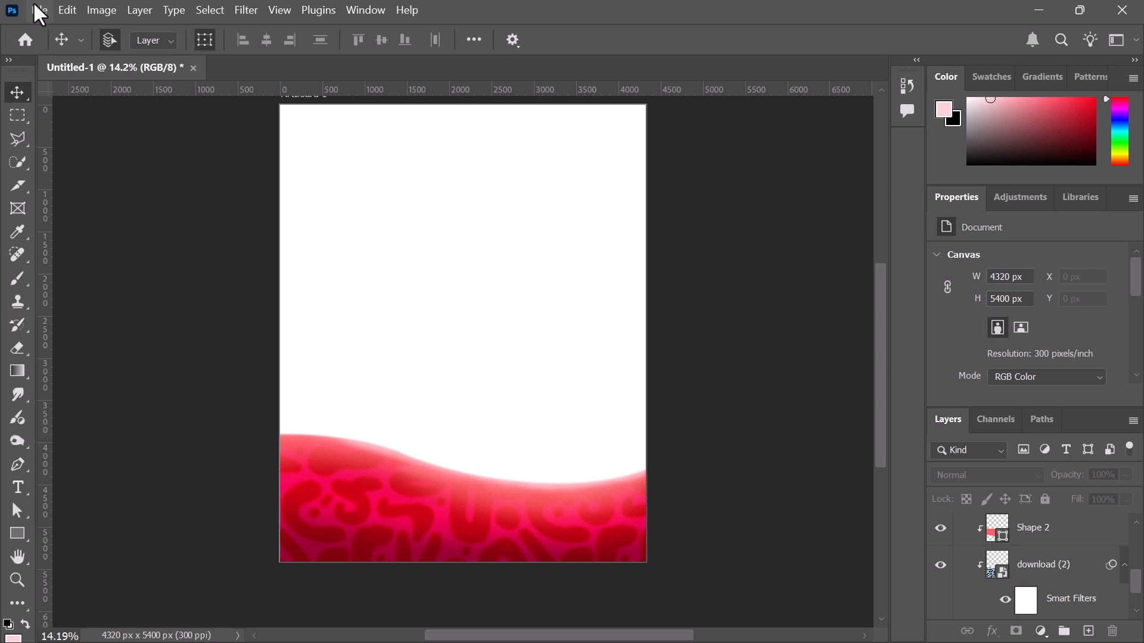
key("ctrl+v")
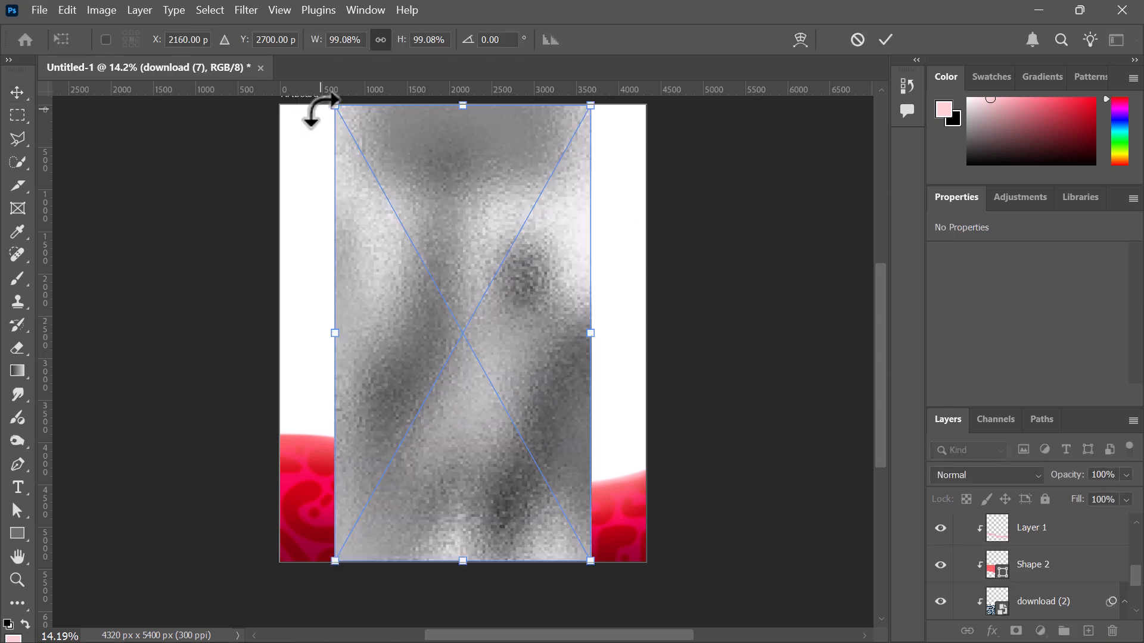
left_click_drag(322, 112, 132, 543)
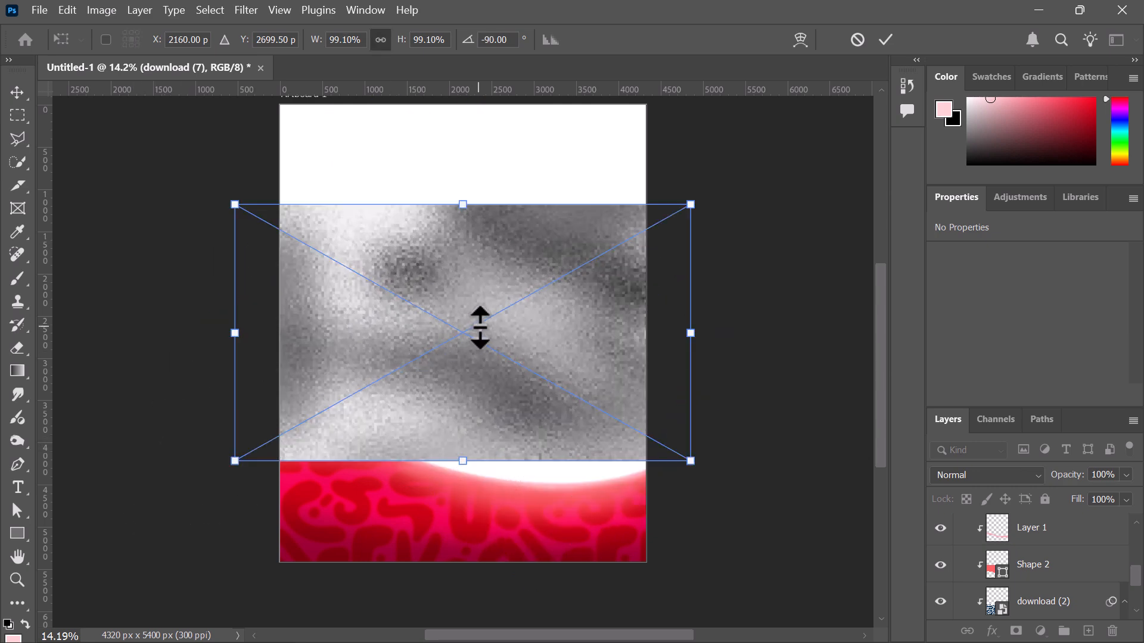
left_click_drag(480, 327, 485, 498)
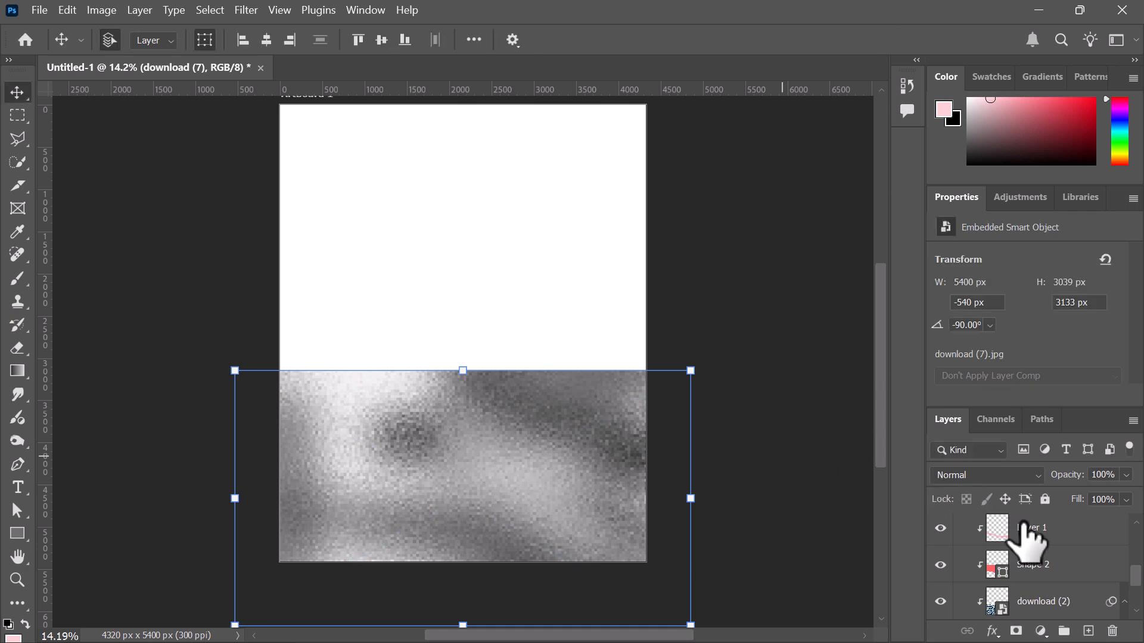
Move the texture layer to the top of the stack and clip it to Exposure 2
scroll(1067, 565, "up", 3)
scroll(1072, 577, "up", 2)
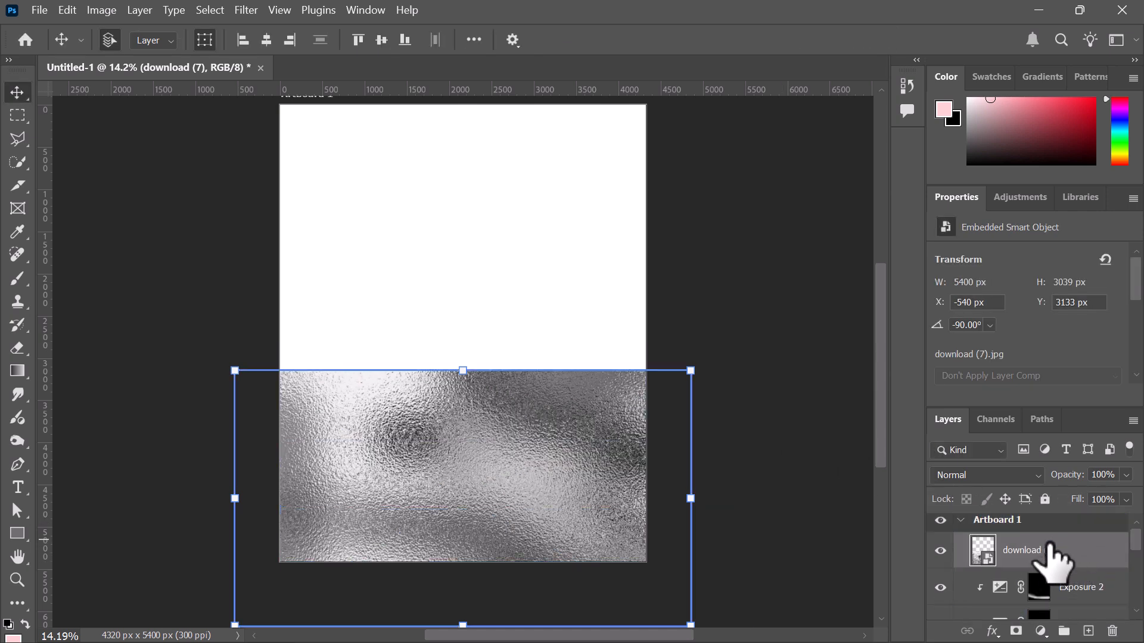
left_click_drag(1061, 545, 1036, 566)
left_click(1036, 569, "alt")
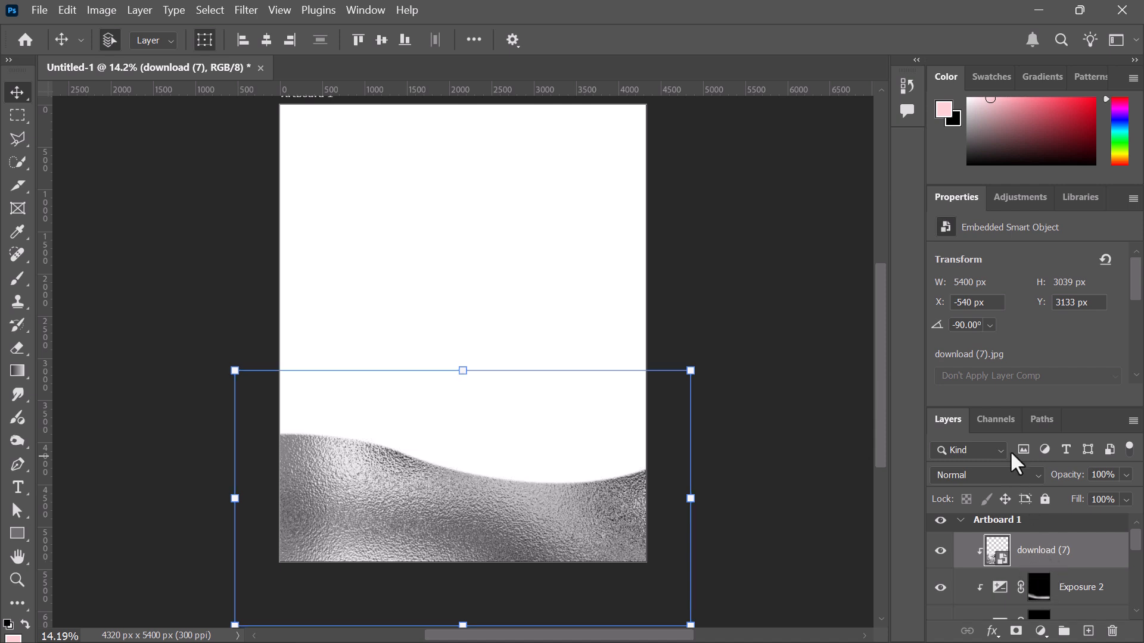
Set the download (7) texture to Overlay blend mode and add a white layer mask
left_click(1001, 476)
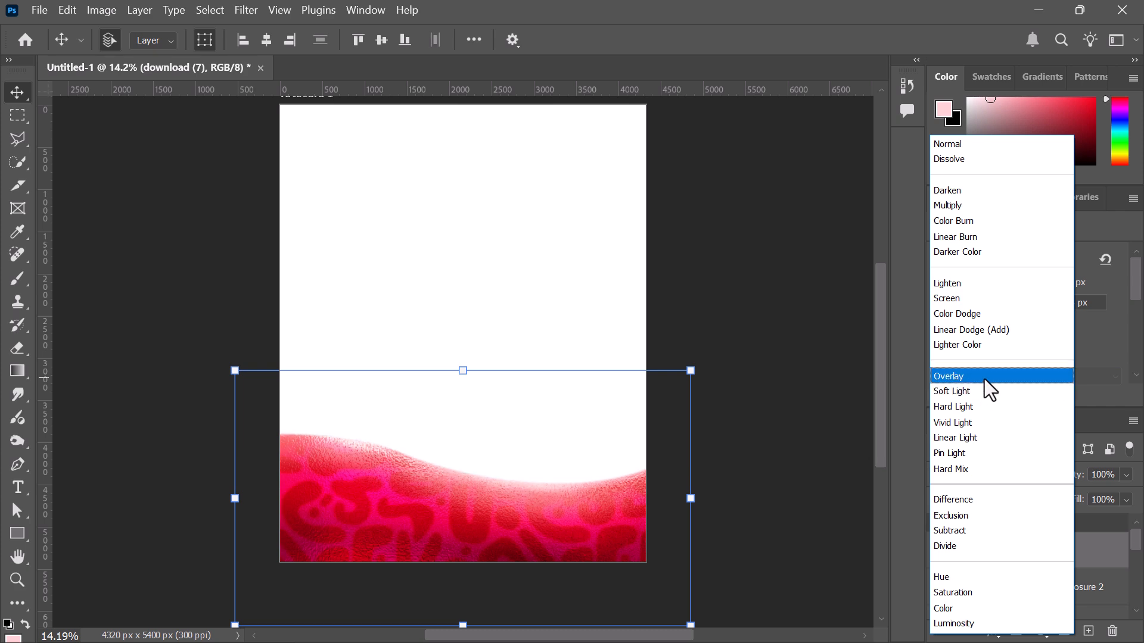
left_click(984, 378)
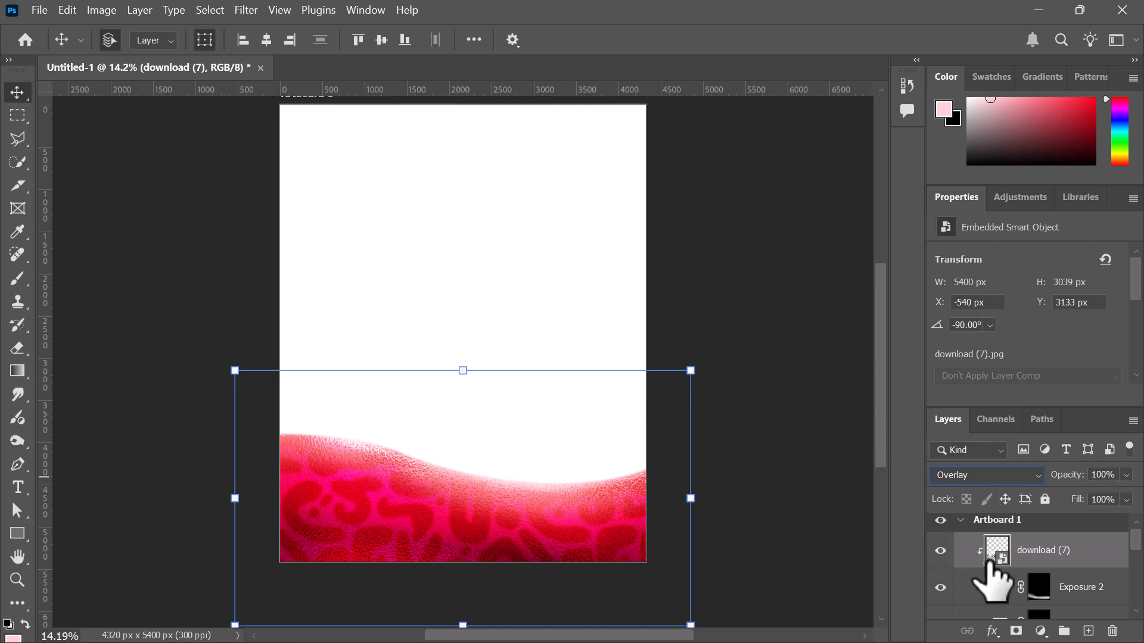
left_click_drag(1087, 554, 1022, 635)
left_click(1016, 631)
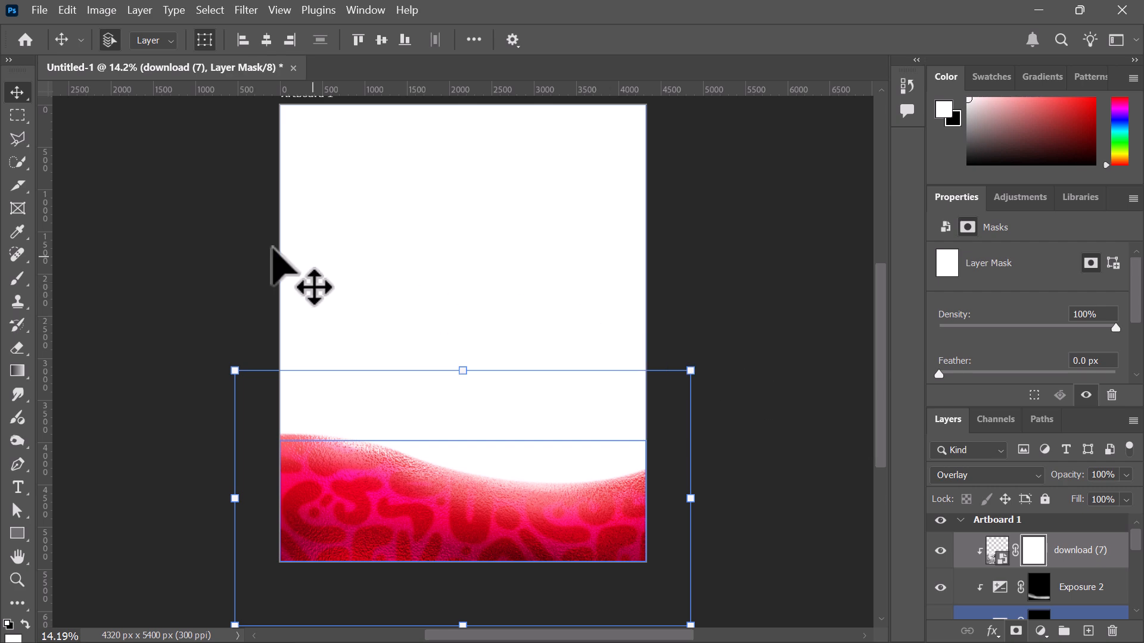
Choose the Brush tool at size 2000 with black as the foreground colour
left_click(18, 278)
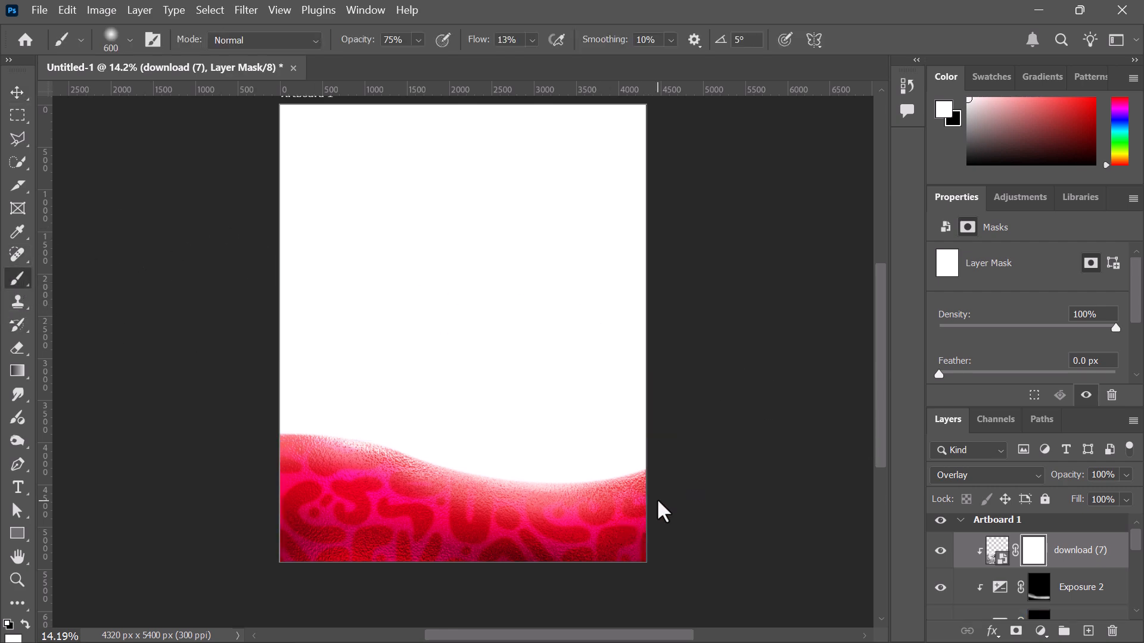
key("bracketright")
key("bracketright")
key("bracketright")
key("bracketright")
key("bracketright")
key("bracketright")
key("bracketright")
key("bracketright")
key("bracketright")
key("bracketright")
key("bracketright")
key("bracketright")
key("bracketright")
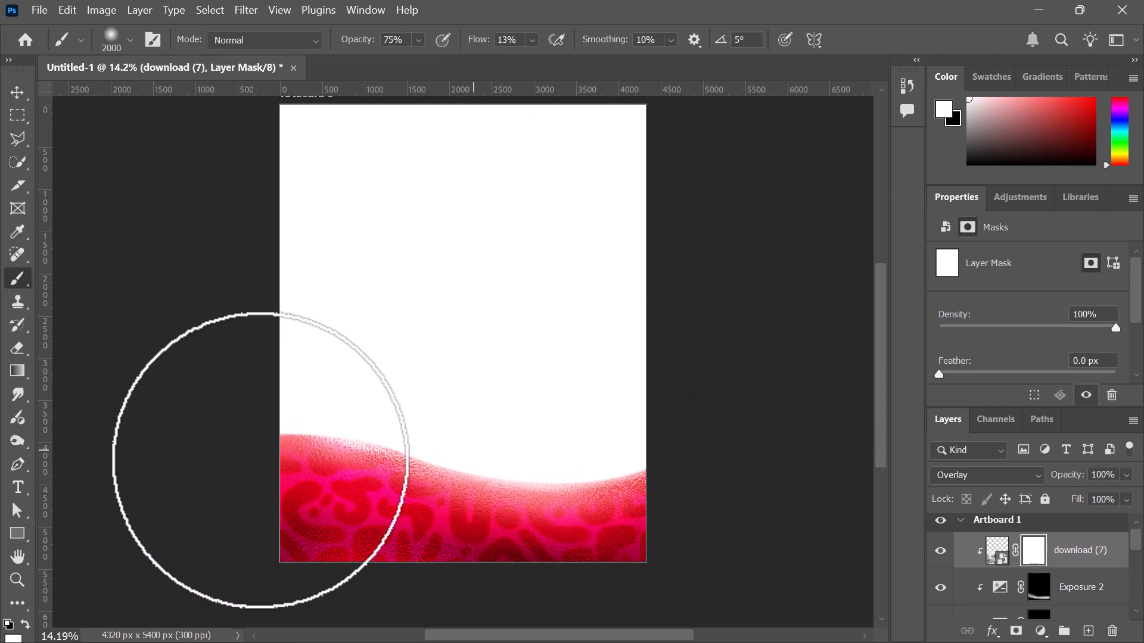
left_click(26, 623)
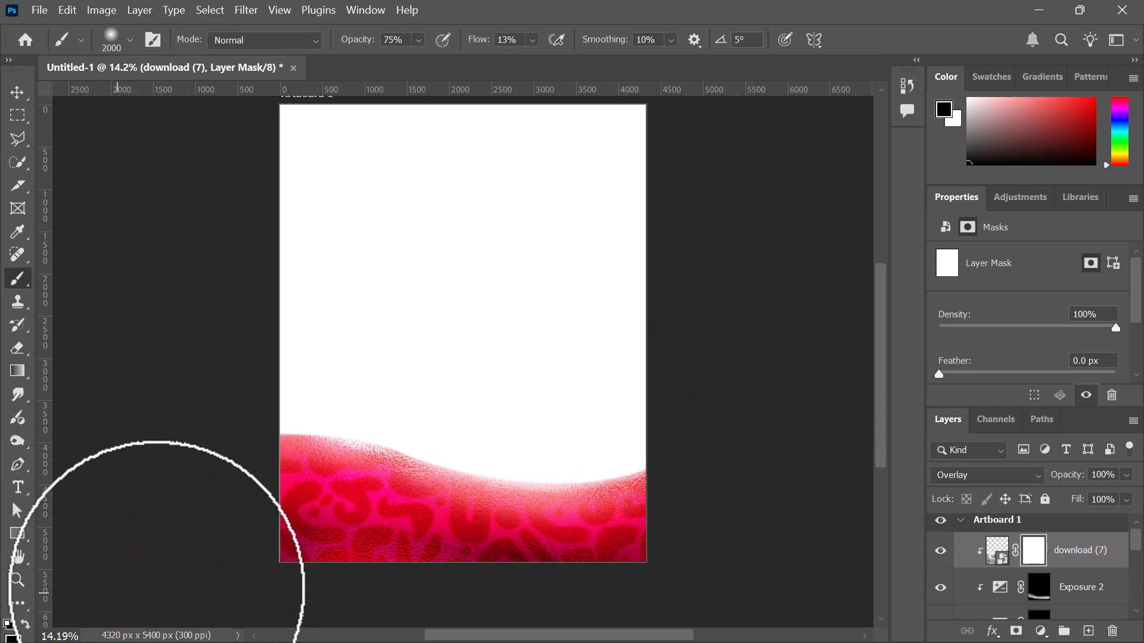
Paint the download (7) texture's mask at 100% flow over the lower, lower-right and left wave
mouse_move(616, 444)
left_mouse_down()
mouse_move(513, 463)
mouse_move(620, 460)
left_mouse_up()
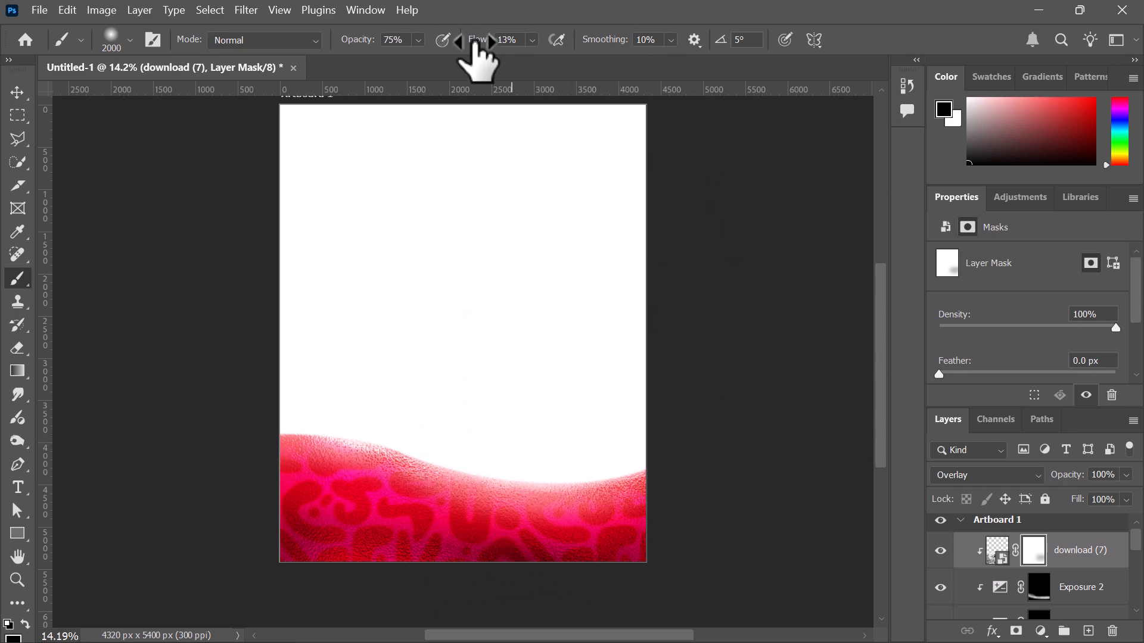
left_click_drag(477, 53, 740, 332)
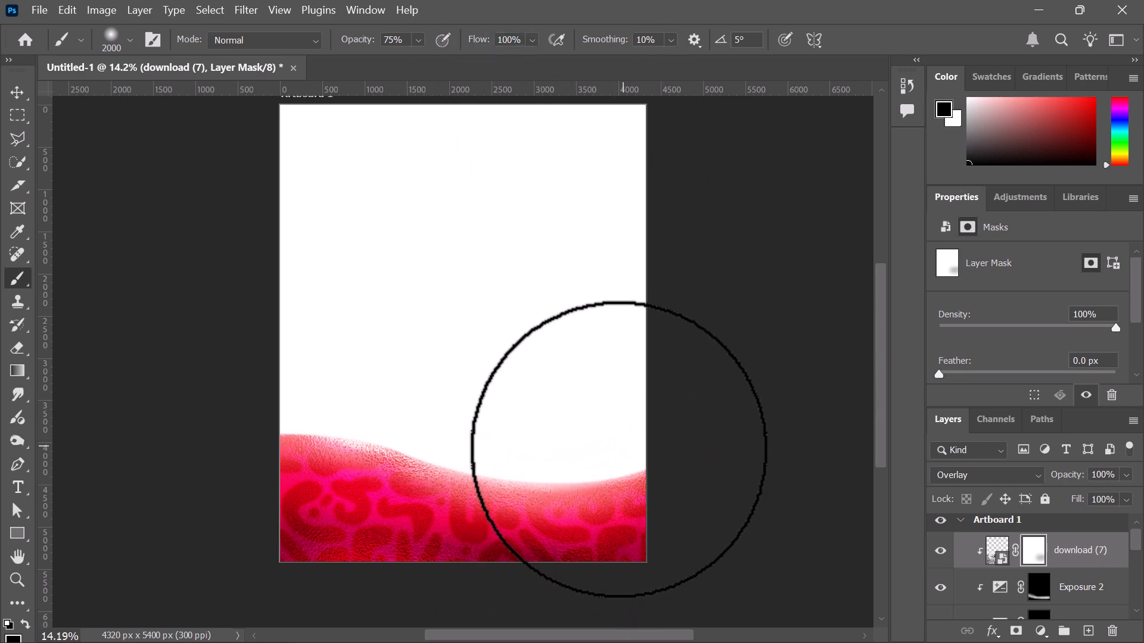
mouse_move(618, 450)
left_mouse_down()
mouse_move(535, 461)
mouse_move(614, 446)
mouse_move(583, 457)
left_mouse_up()
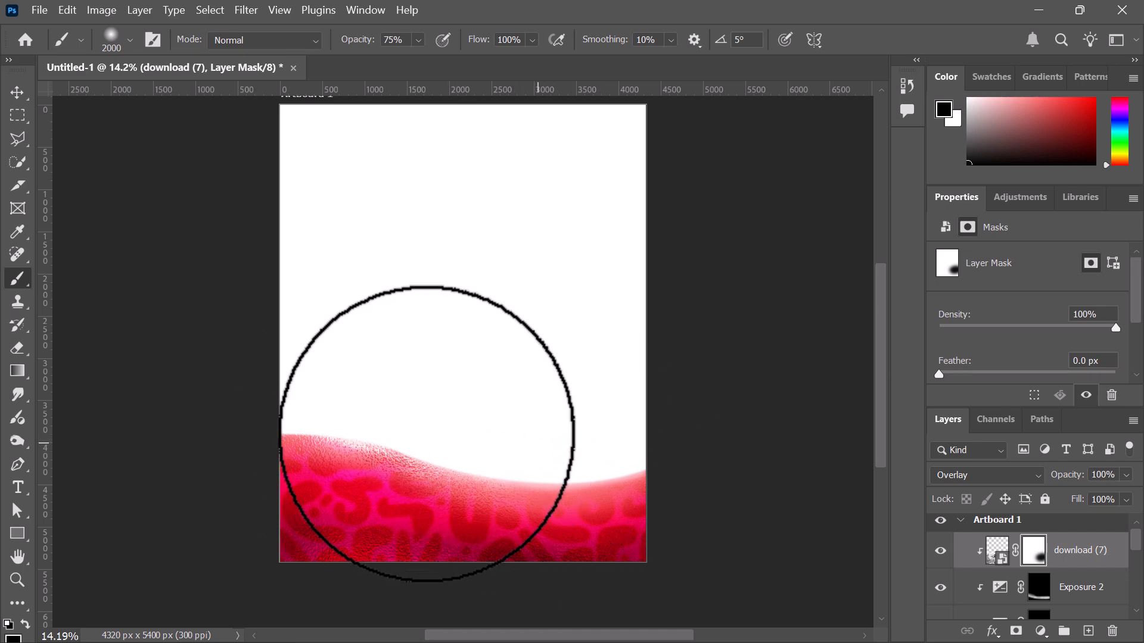
mouse_move(435, 426)
left_mouse_down()
mouse_move(353, 418)
mouse_move(342, 391)
mouse_move(310, 382)
mouse_move(526, 417)
mouse_move(359, 390)
mouse_move(388, 394)
left_mouse_up()
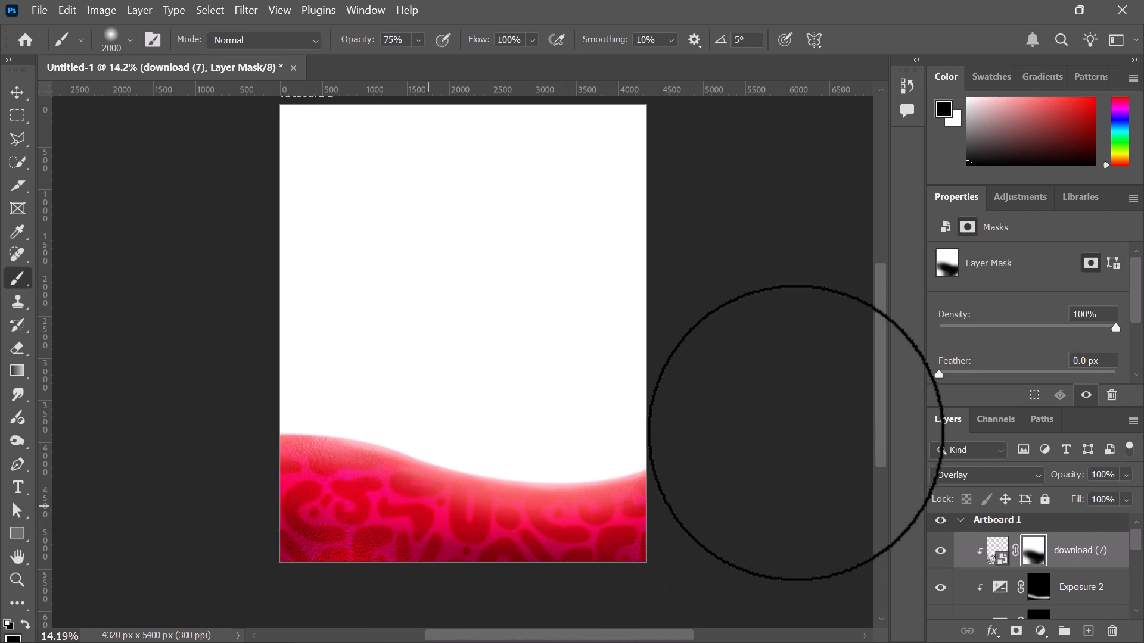
left_click(17, 92)
left_click(784, 288)
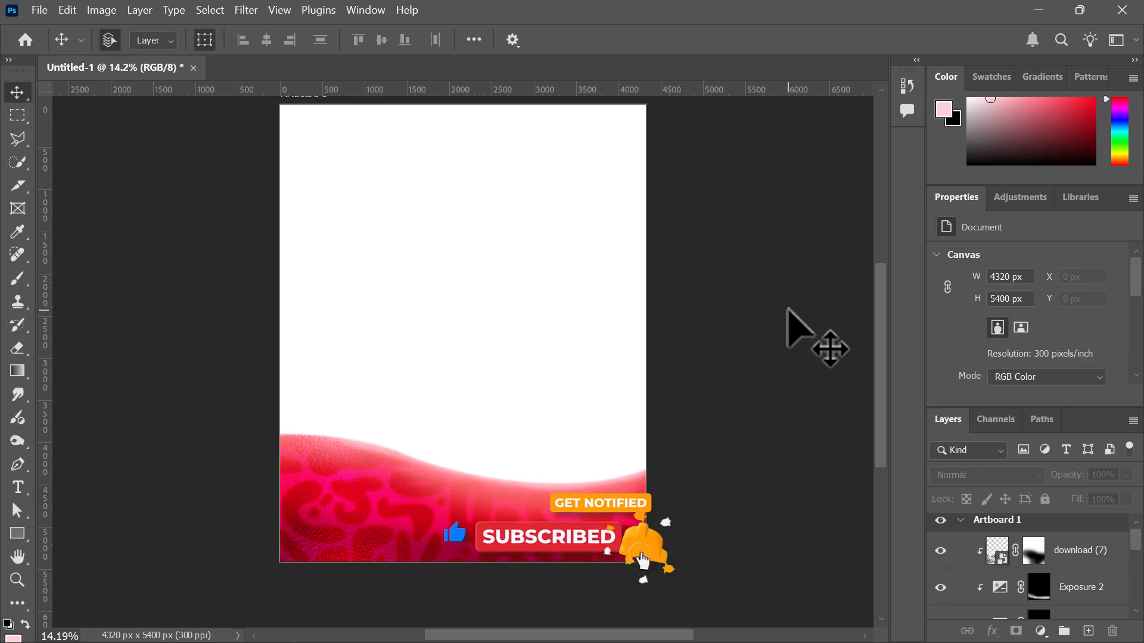
scroll(786, 311, "up", 1)
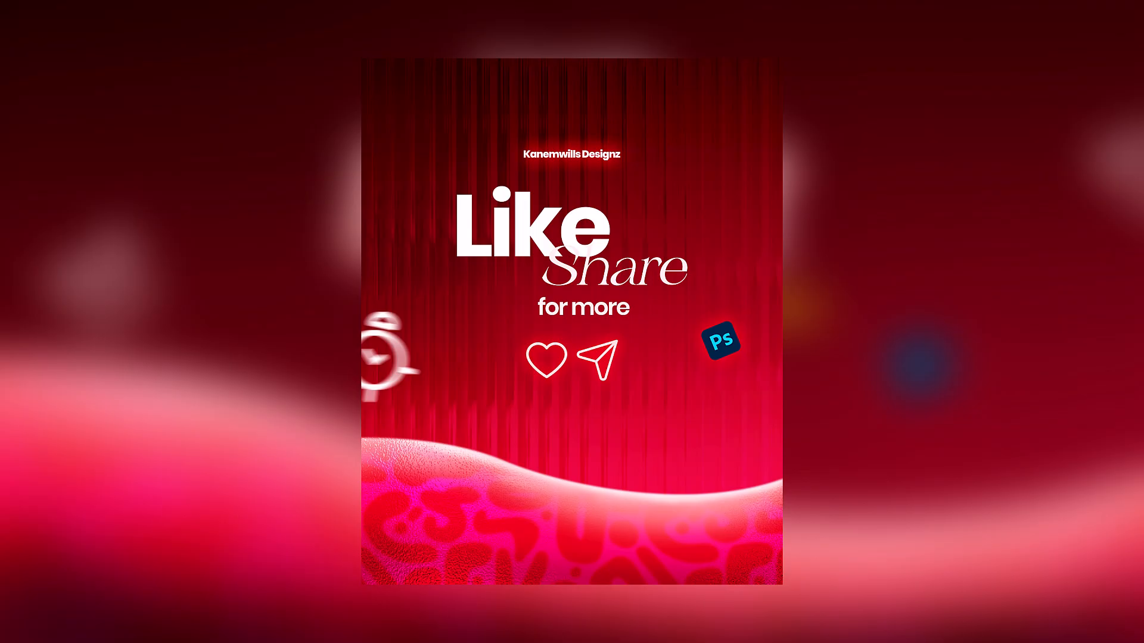